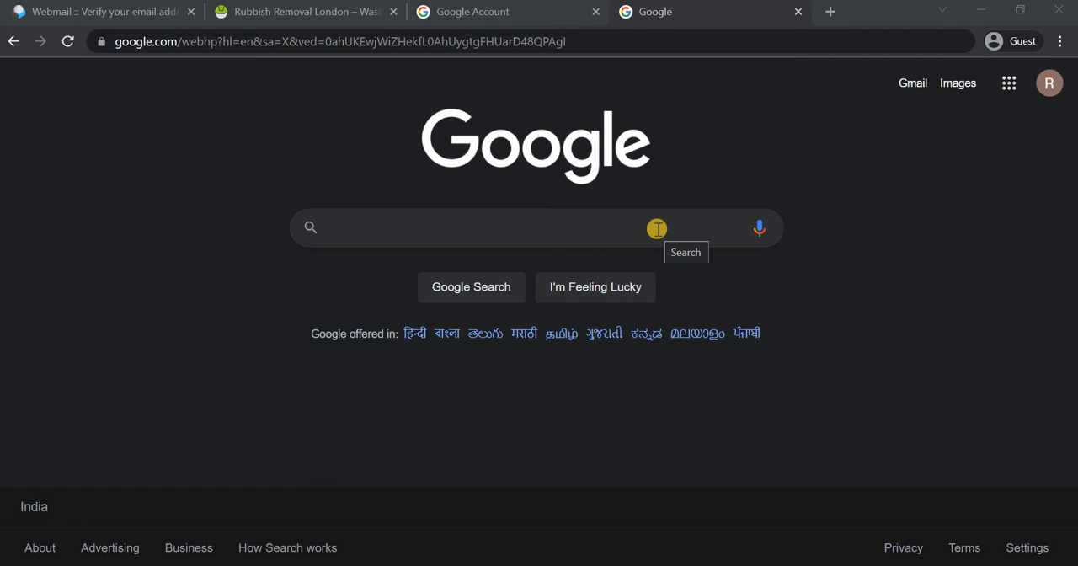
# - Search Google for "google my business"
pyautogui.click(525, 219)
pyautogui.write('Foo')
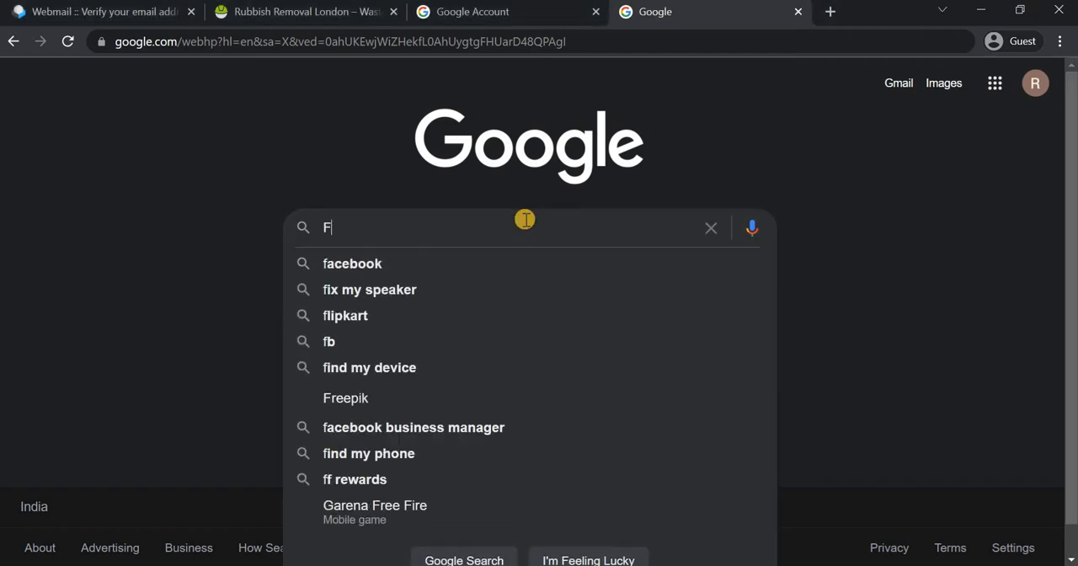
pyautogui.press('BackSpace')
pyautogui.press('BackSpace')
pyautogui.press('BackSpace')
pyautogui.write('google')
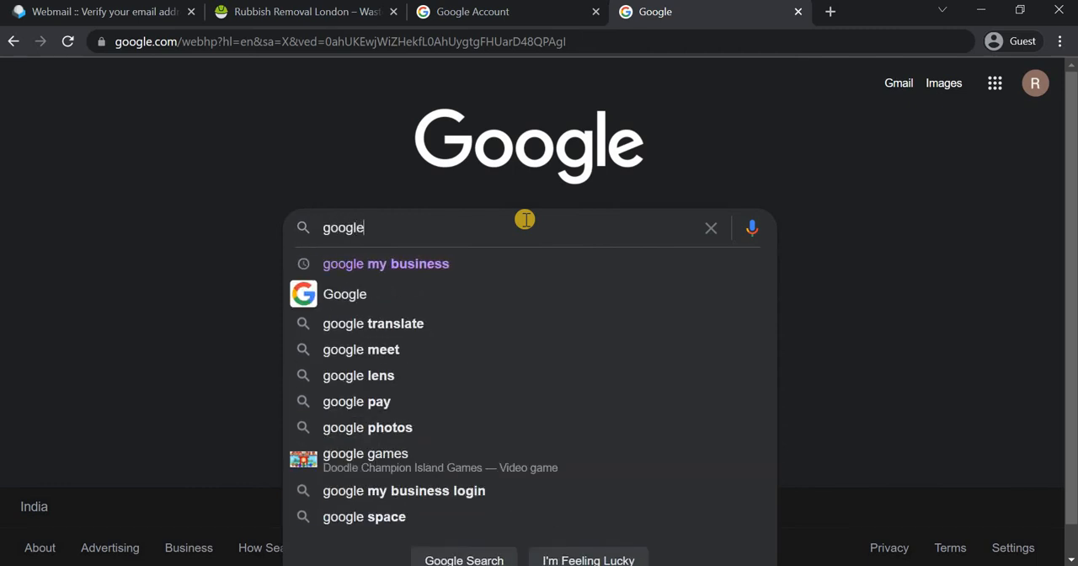
pyautogui.press('Down')
pyautogui.press('Return')
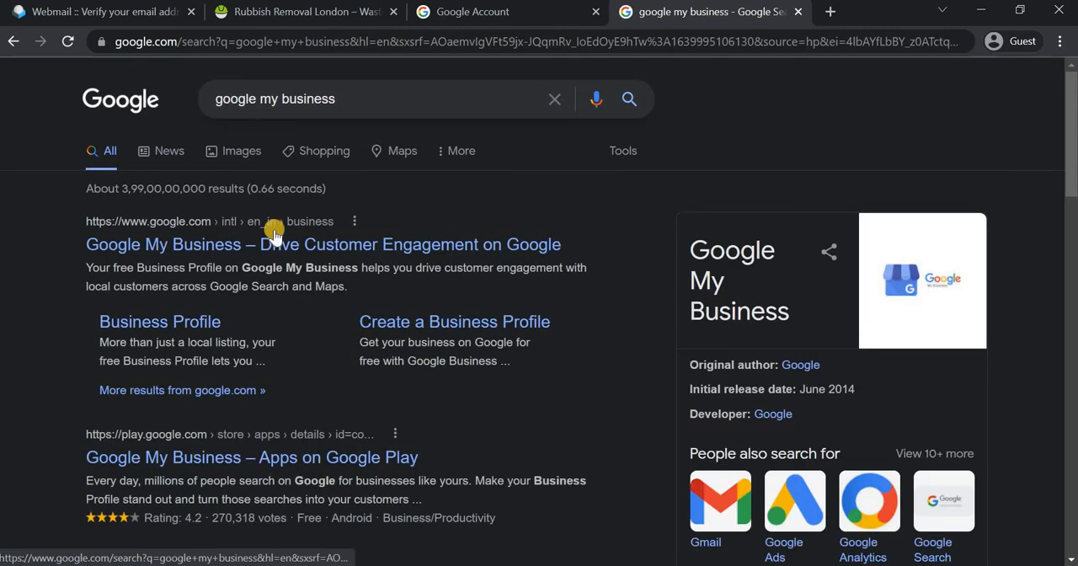
# - Open the Google My Business page from the results and sign in to Business Profile Manager
pyautogui.click(223, 245)
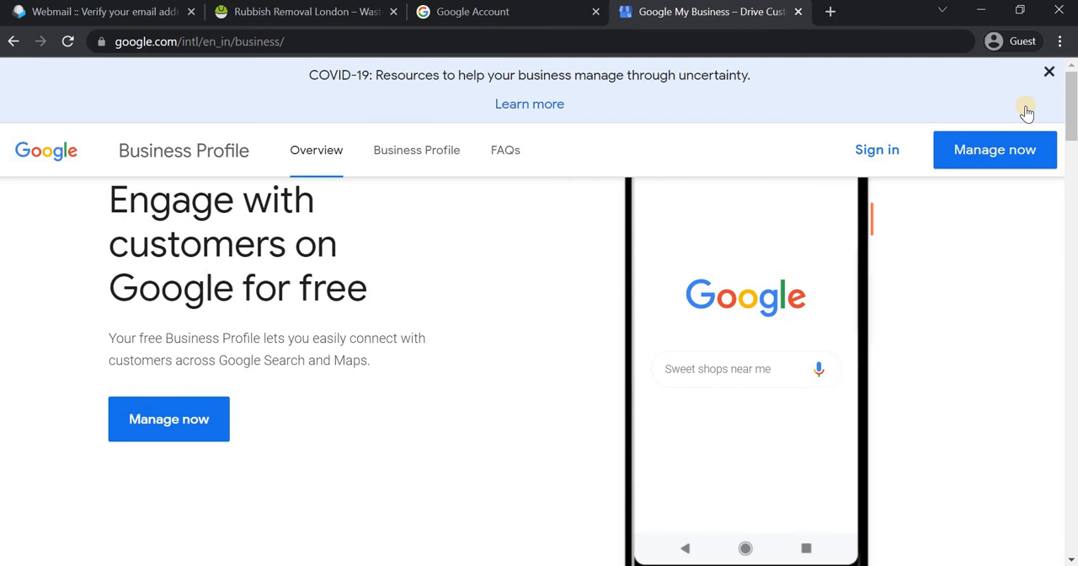
pyautogui.click(194, 444)
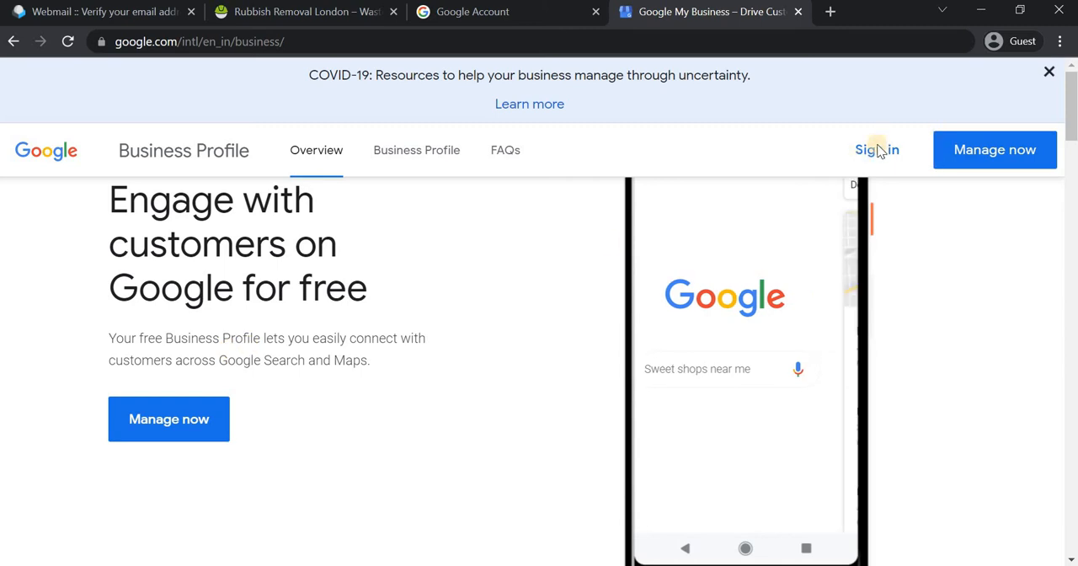
pyautogui.scroll(-2, 868, 88)
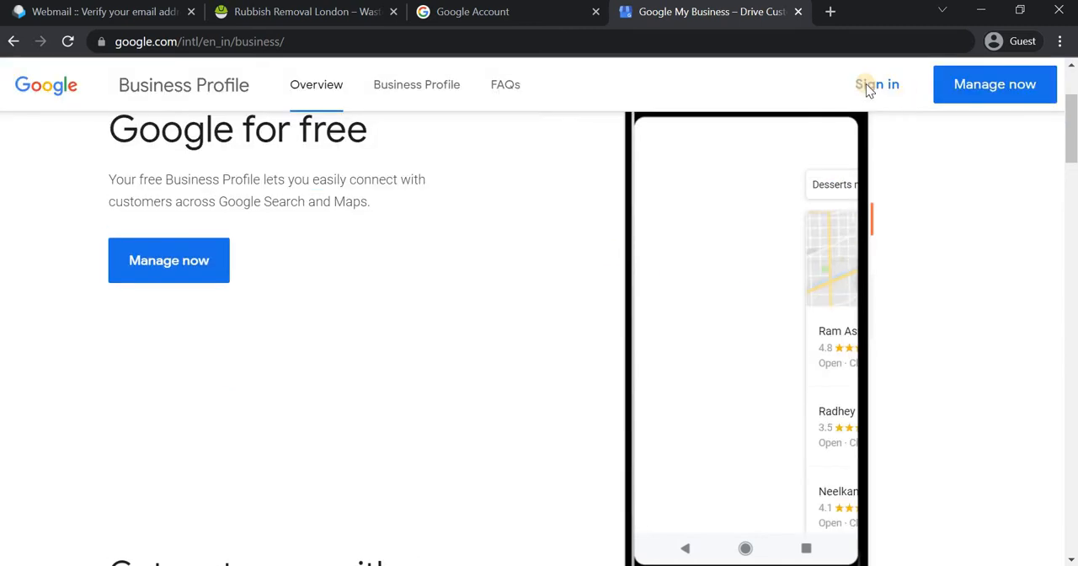
pyautogui.click(867, 85)
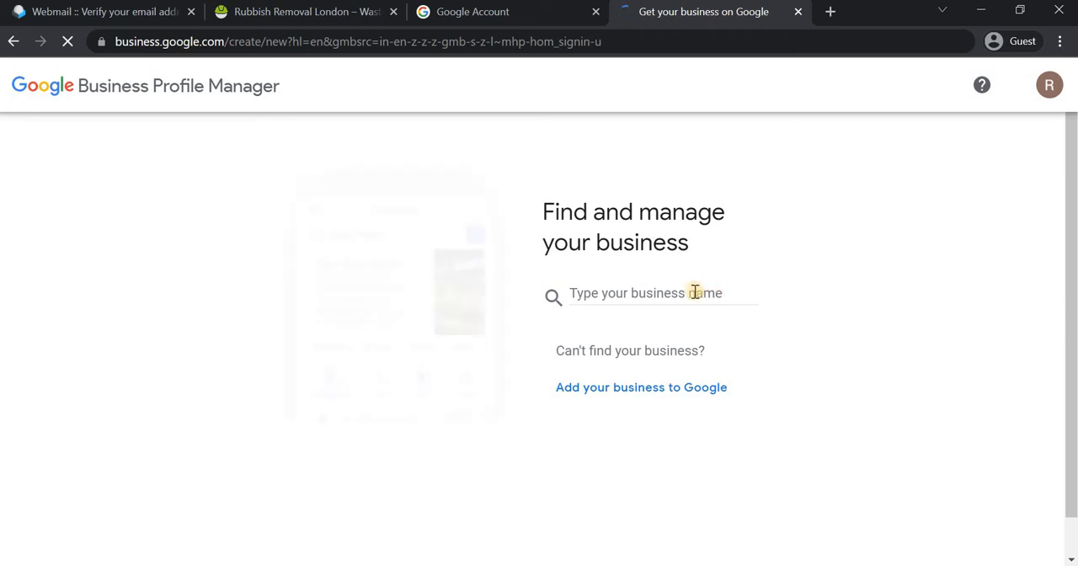
# - Examine the Rubbish Removal London website's home page for the business name, contact details and service descriptions
pyautogui.click(327, 12)
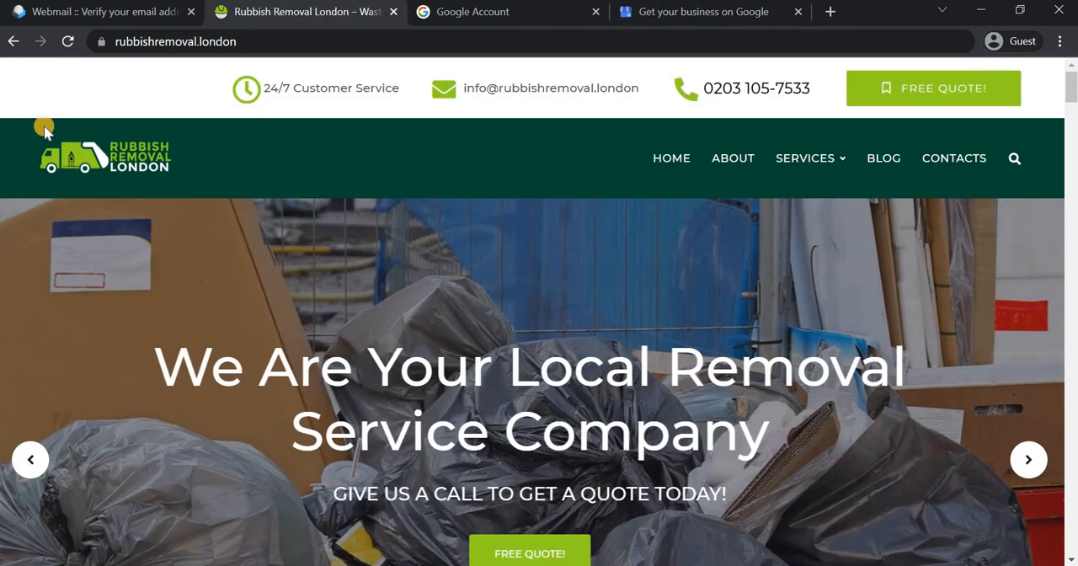
pyautogui.scroll(-2, 44, 128)
pyautogui.scroll(2, 44, 128)
pyautogui.scroll(-3, 44, 132)
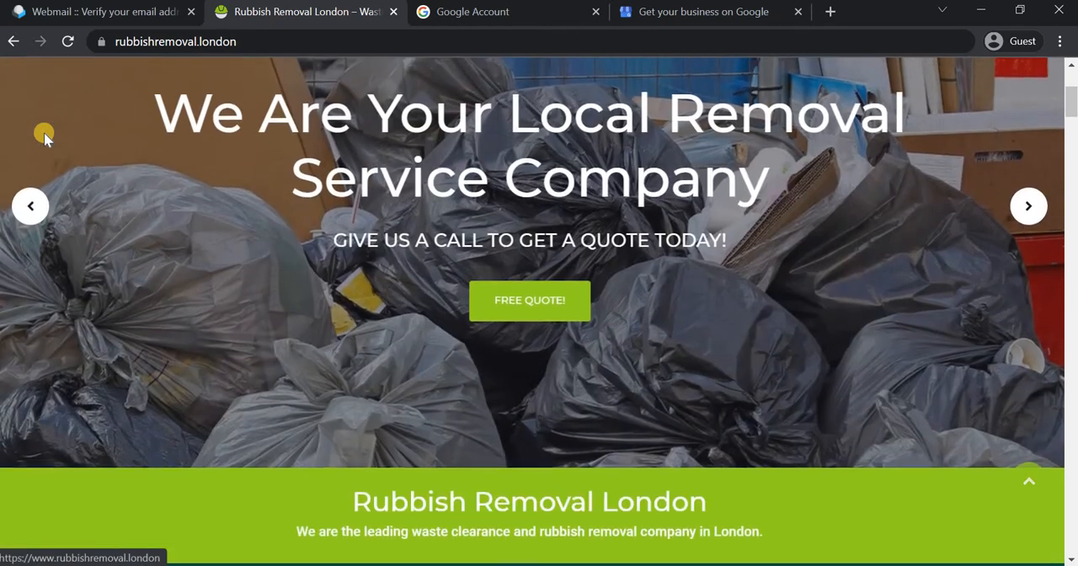
pyautogui.scroll(-2, 44, 132)
pyautogui.scroll(3, 198, 84)
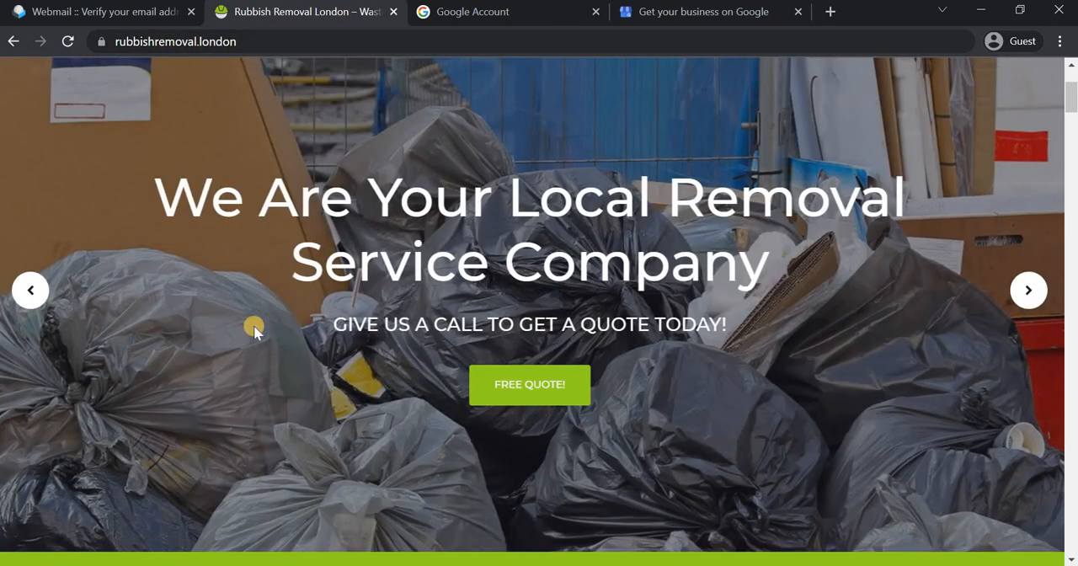
pyautogui.scroll(2, 254, 322)
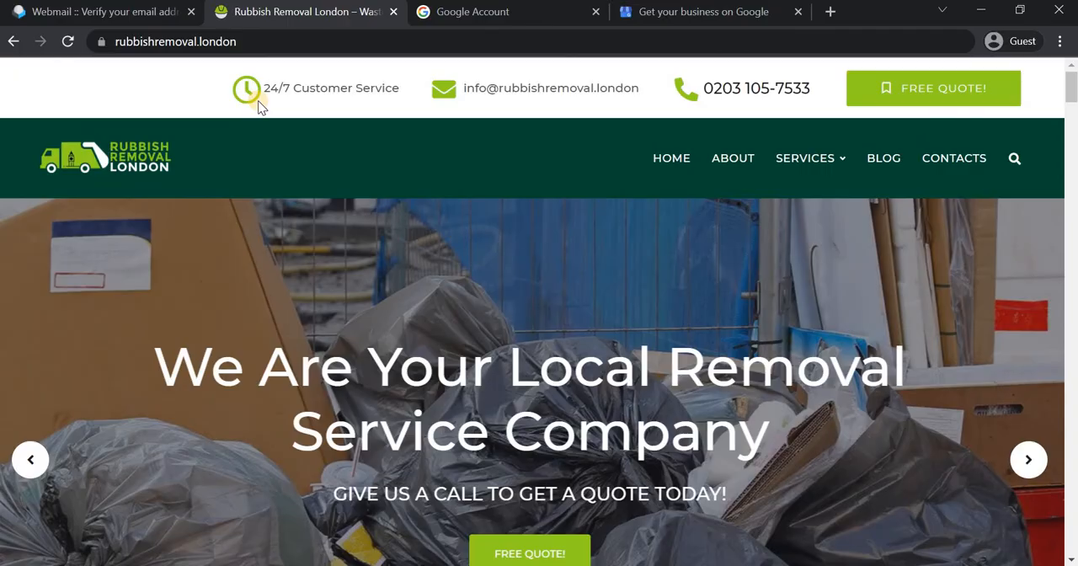
pyautogui.scroll(-12, 326, 400)
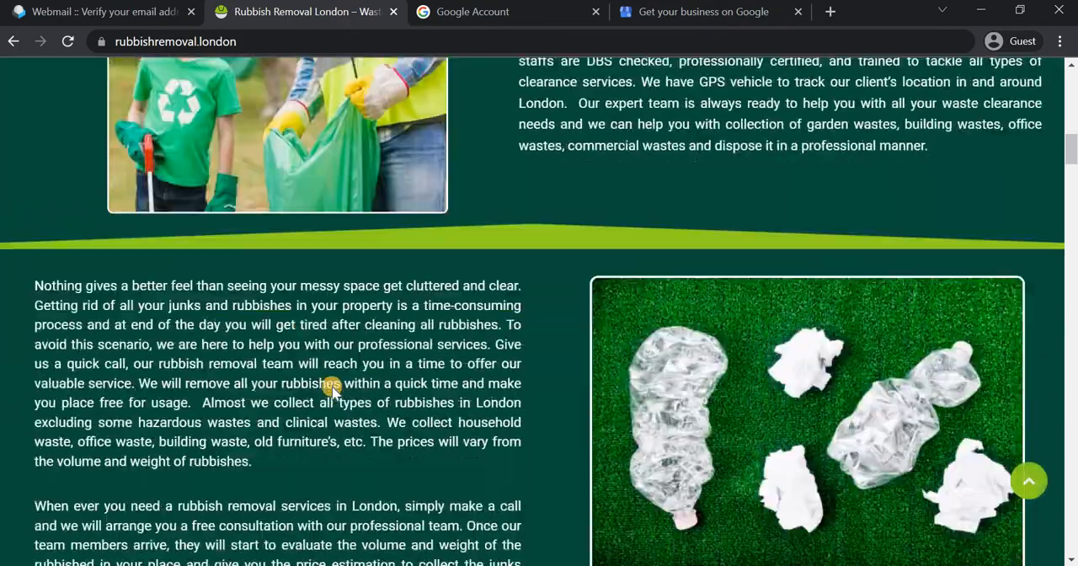
pyautogui.scroll(-5, 330, 390)
pyautogui.scroll(8, 331, 390)
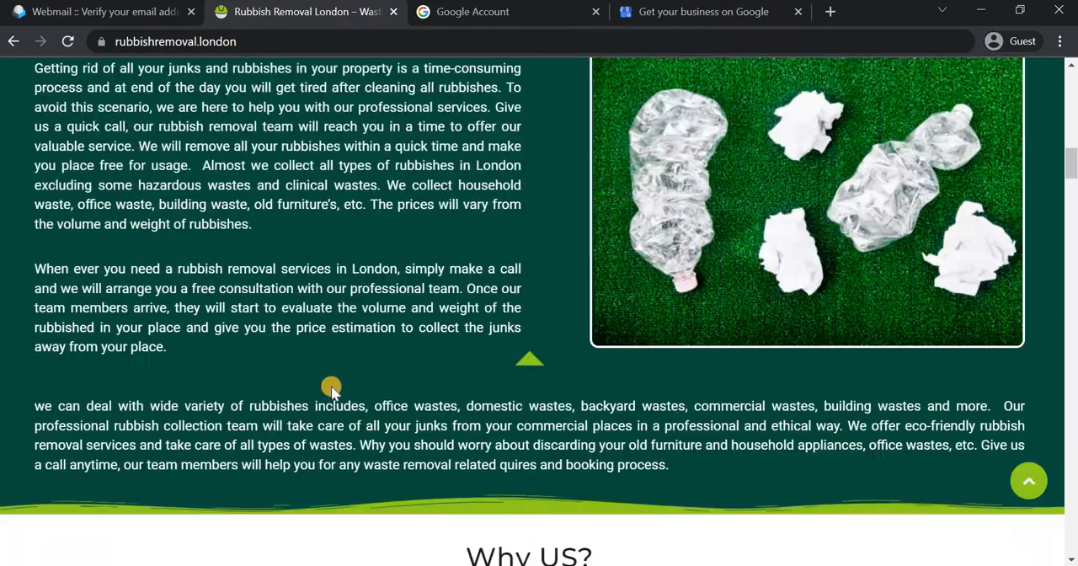
pyautogui.scroll(6, 331, 390)
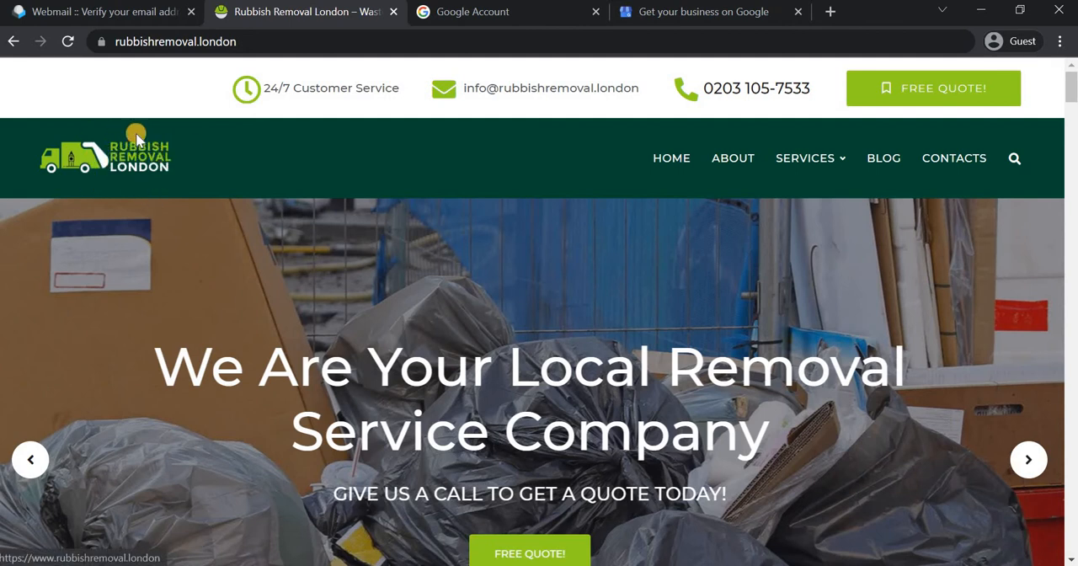
# - Return to Business Profile Manager and create a new business named "Rubbish Removal London"
pyautogui.click(706, 12)
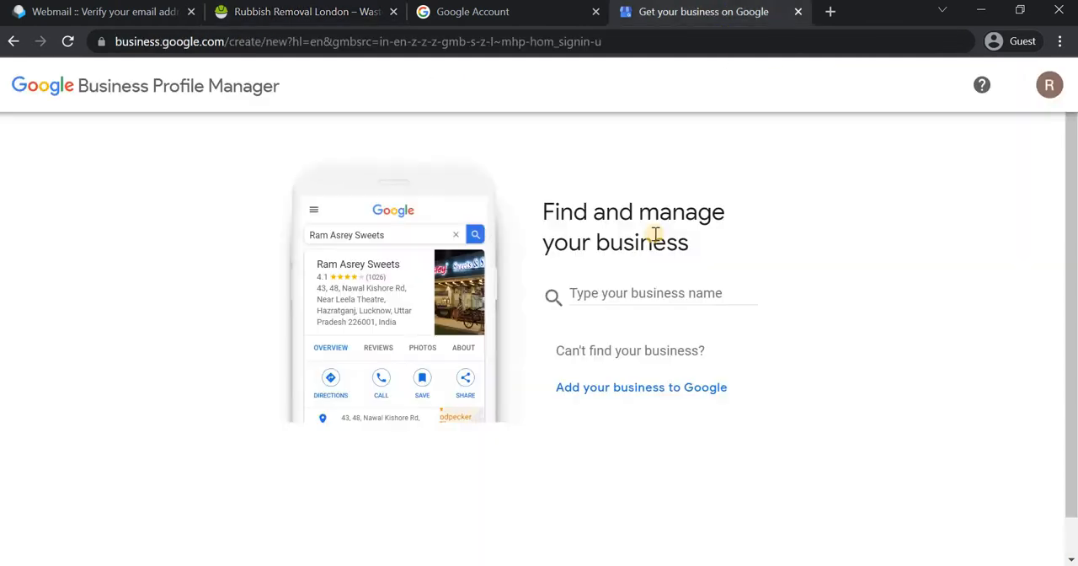
pyautogui.click(634, 291)
pyautogui.write('Ru')
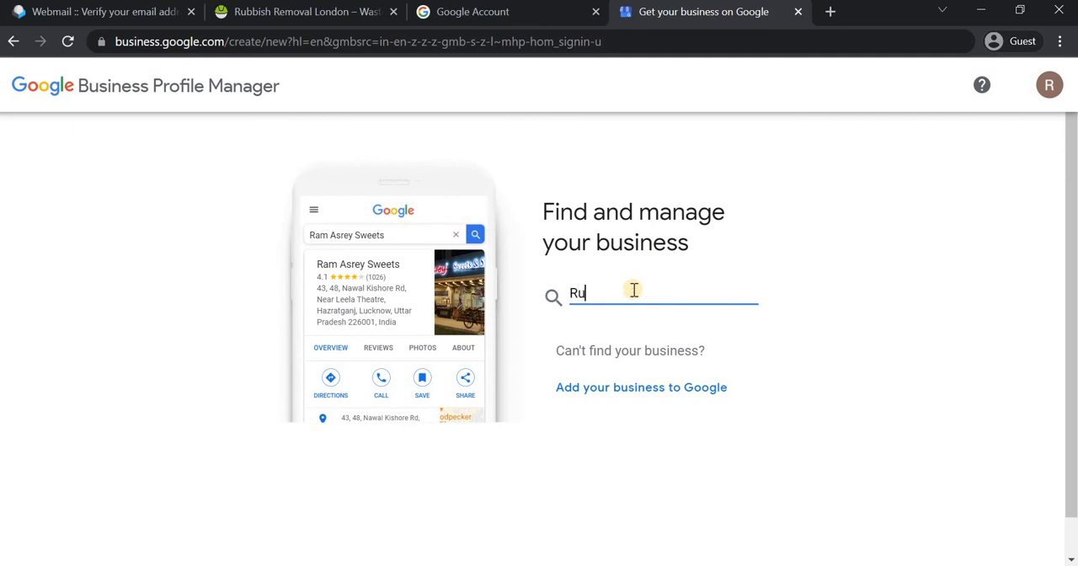
pyautogui.write('bbish Rmo')
pyautogui.press('BackSpace')
pyautogui.press('BackSpace')
pyautogui.write('e')
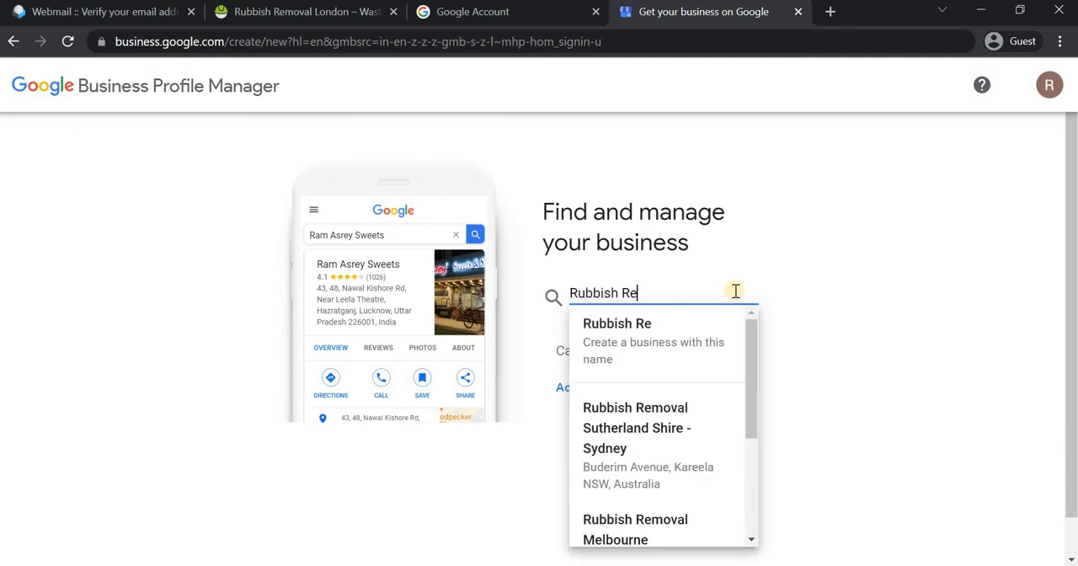
pyautogui.write('moval Lon')
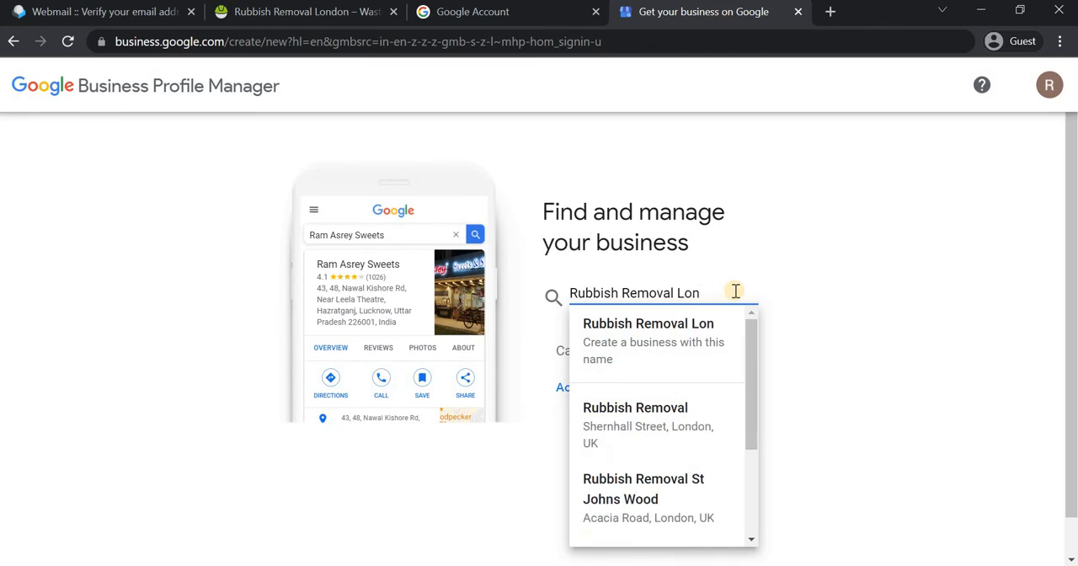
pyautogui.write('onson')
pyautogui.press('BackSpace')
pyautogui.press('BackSpace')
pyautogui.write('don')
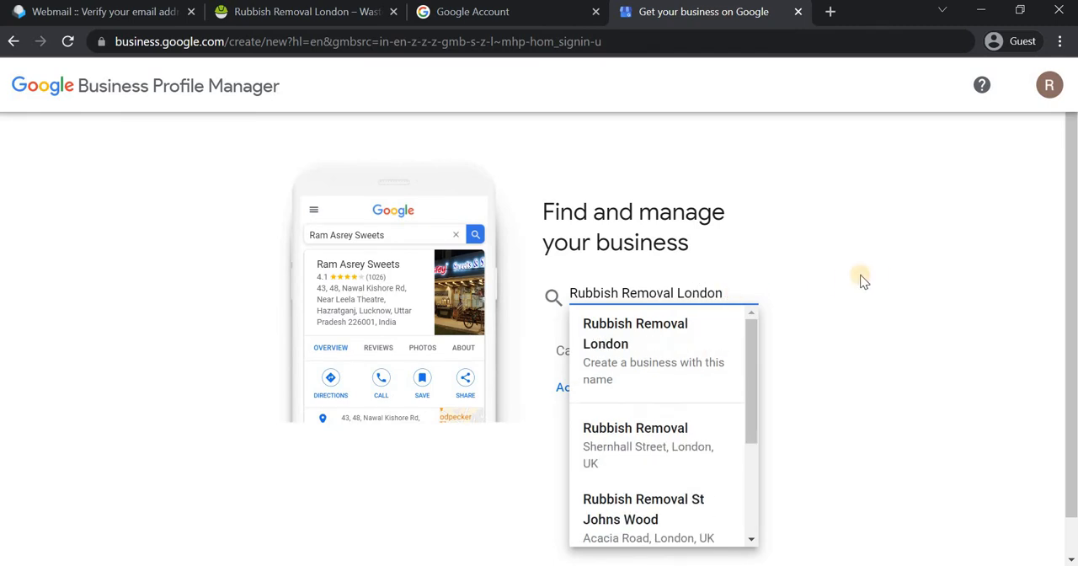
pyautogui.click(660, 345)
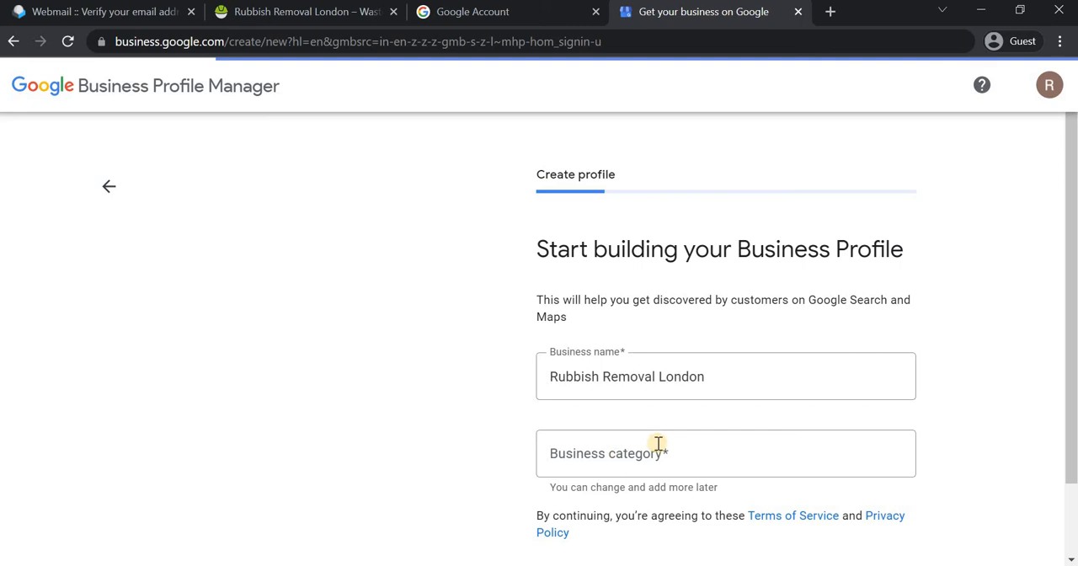
# - Look up "waste cle" as the business category and choose Waste Collection Service
pyautogui.scroll(-2, 705, 262)
pyautogui.scroll(2, 691, 316)
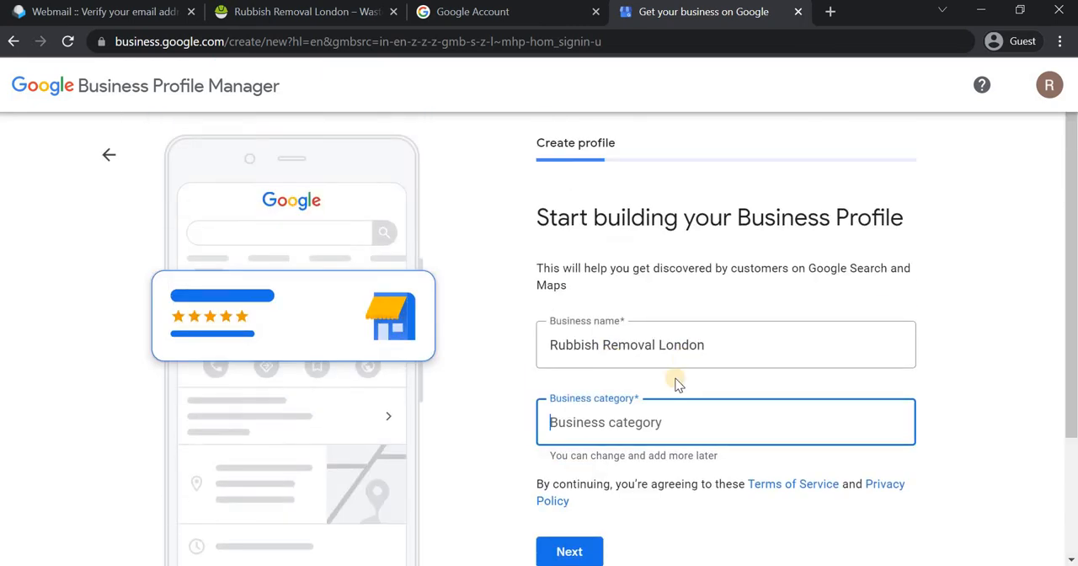
pyautogui.scroll(-1, 665, 379)
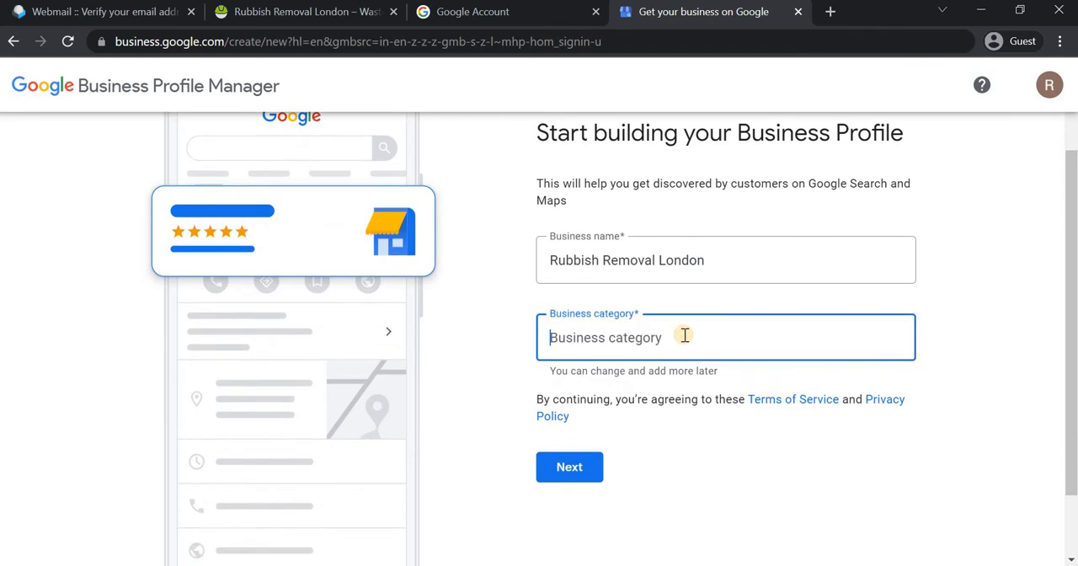
pyautogui.write('W')
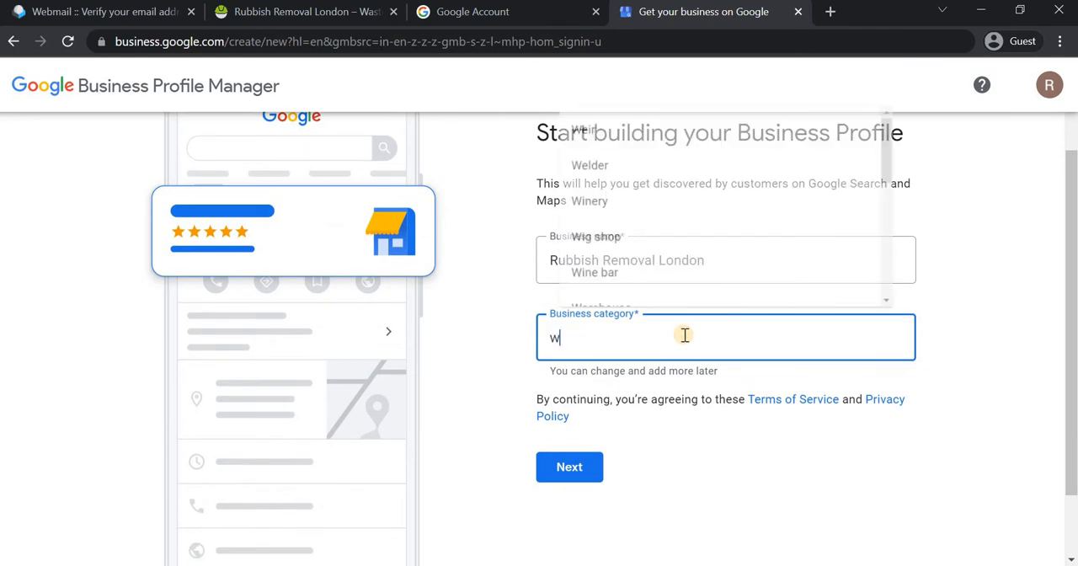
pyautogui.write('aste cle')
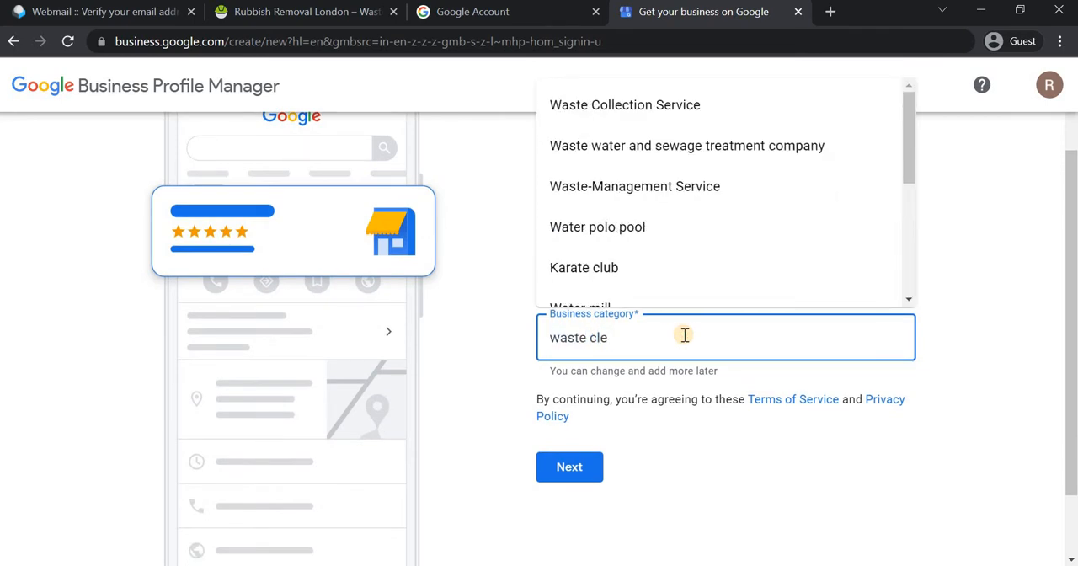
pyautogui.click(688, 107)
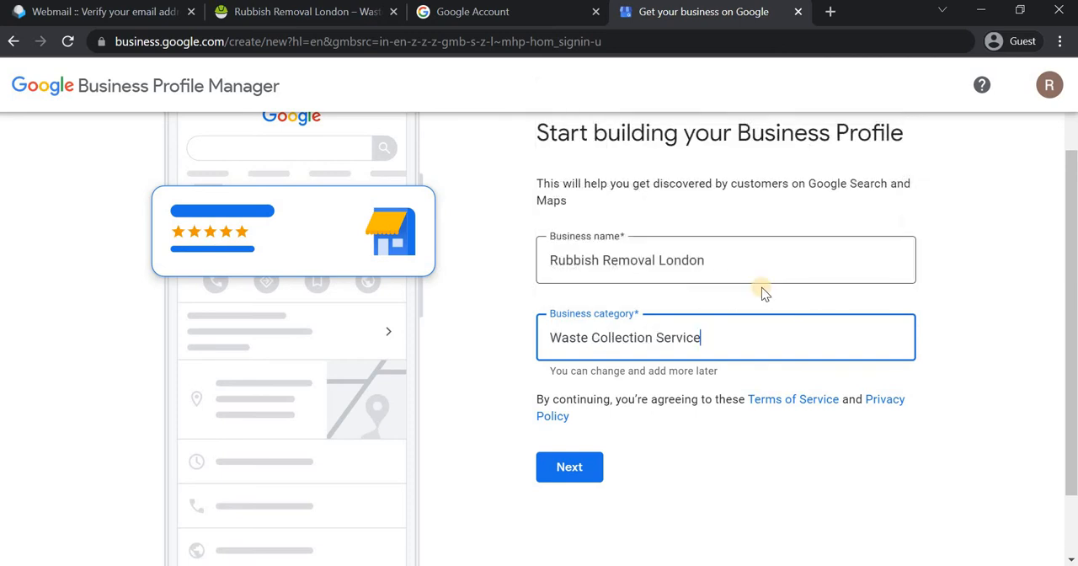
# - Try finding a business category with "rubbish remov" and shorten the entry to "rubbish"
pyautogui.hotkey('ctrl', 'a')
pyautogui.write('ru')
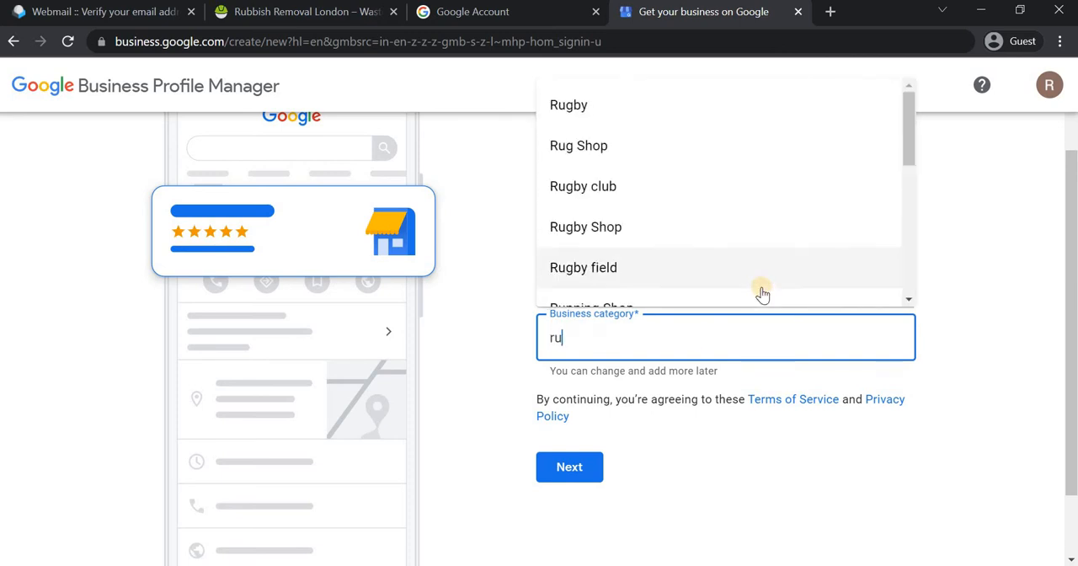
pyautogui.write('bbish remov')
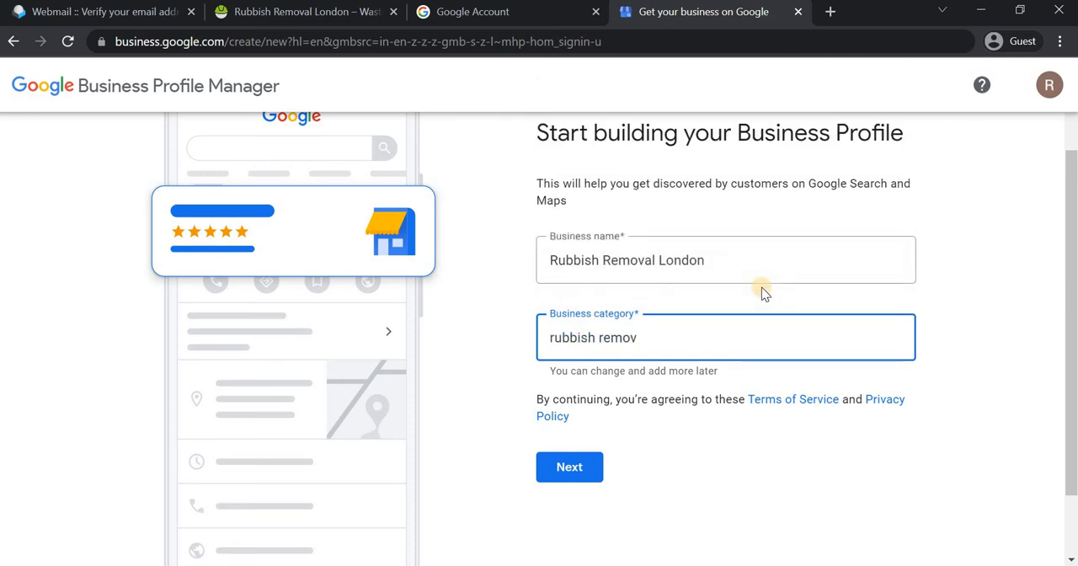
pyautogui.press('BackSpace')
pyautogui.press('BackSpace')
pyautogui.press('BackSpace')
pyautogui.press('BackSpace')
pyautogui.press('BackSpace')
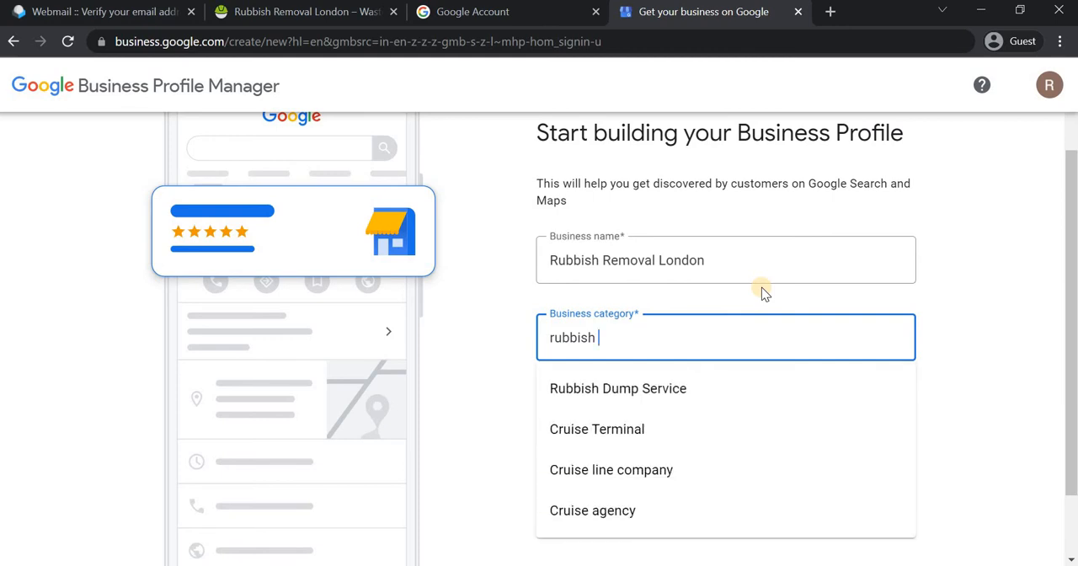
# - Replace the category entry with "waste", choose Waste Collection Service and continue to the location question
pyautogui.hotkey('ctrl', 'a')
pyautogui.write('waste')
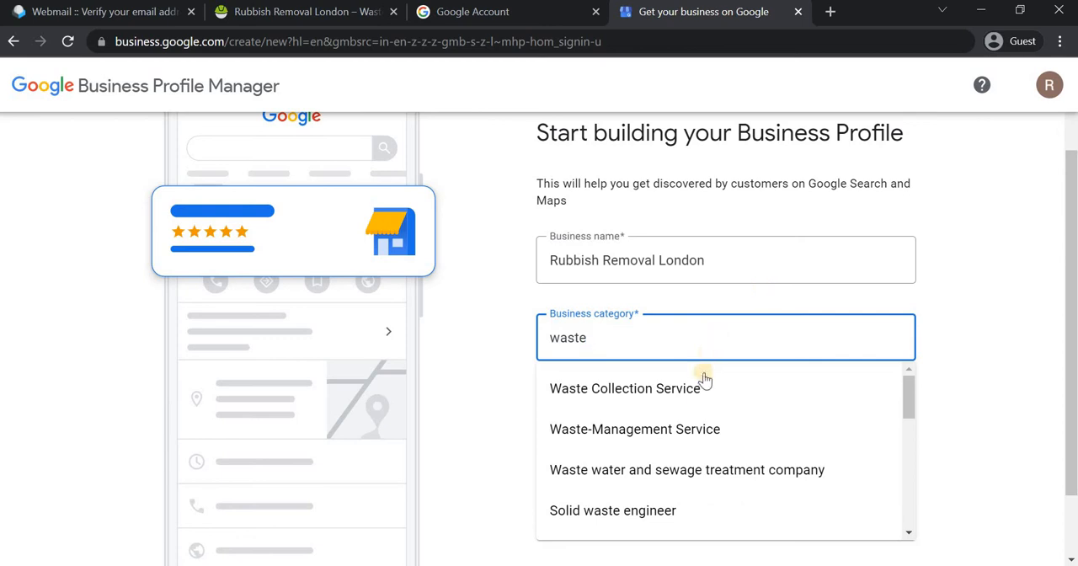
pyautogui.click(699, 392)
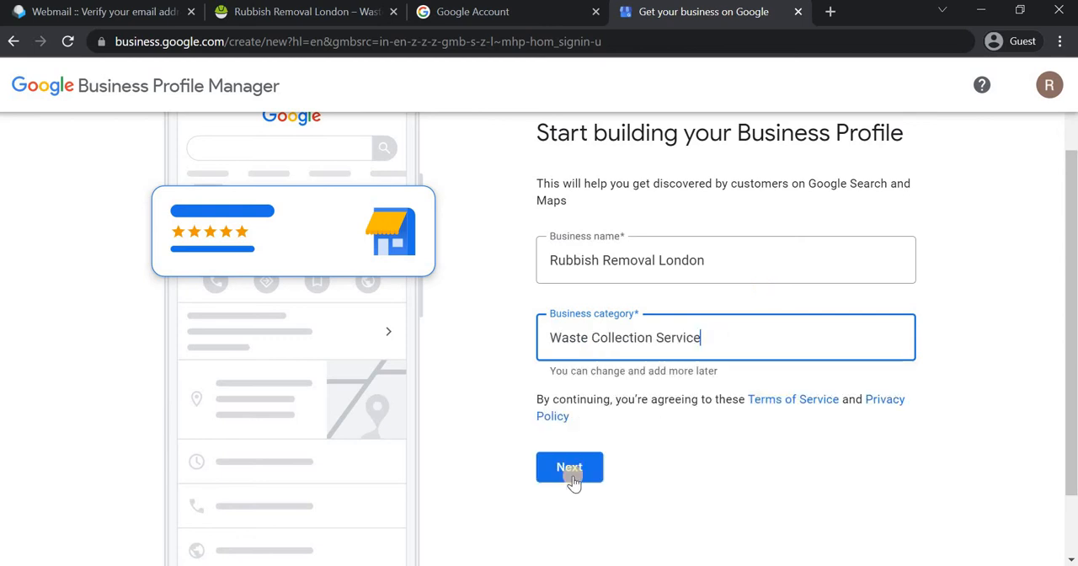
pyautogui.click(575, 475)
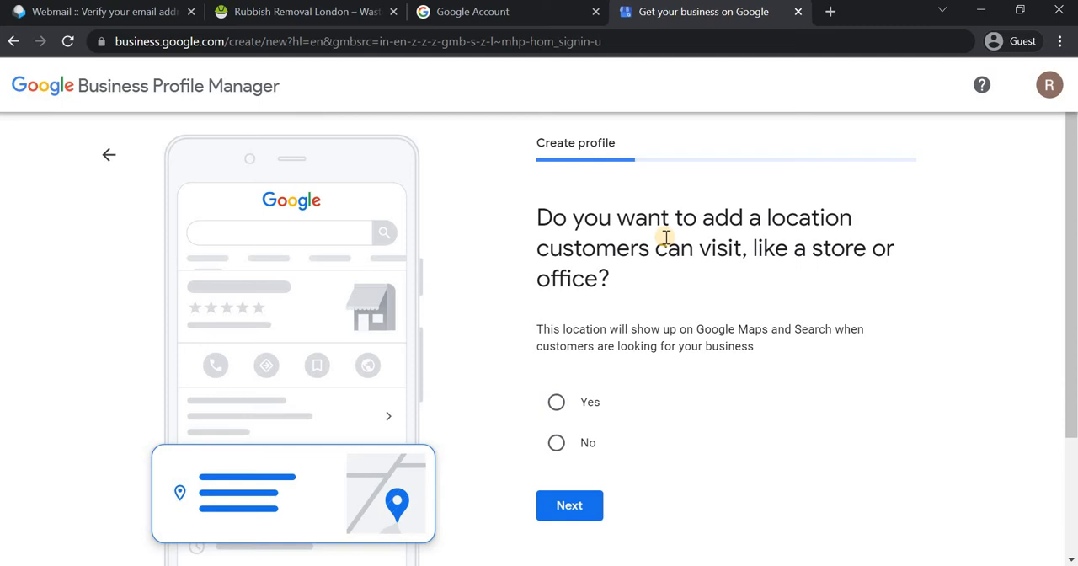
# - Check the Rubbish Removal London website again, choose Yes for adding a location customers can visit, and continue
pyautogui.click(301, 11)
pyautogui.scroll(-4, 148, 259)
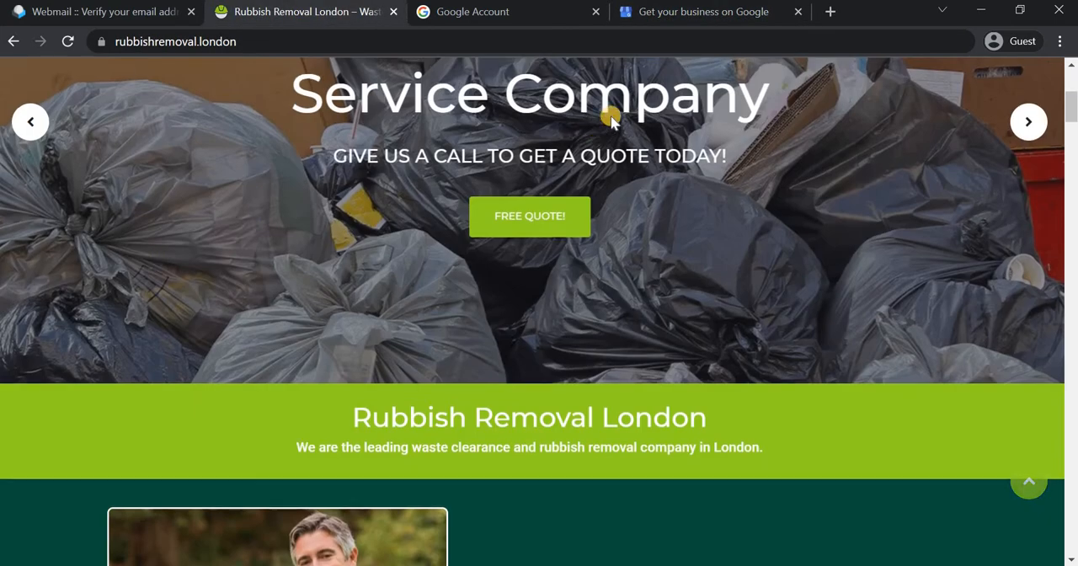
pyautogui.scroll(4, 609, 113)
pyautogui.hotkey('ctrl', '4')
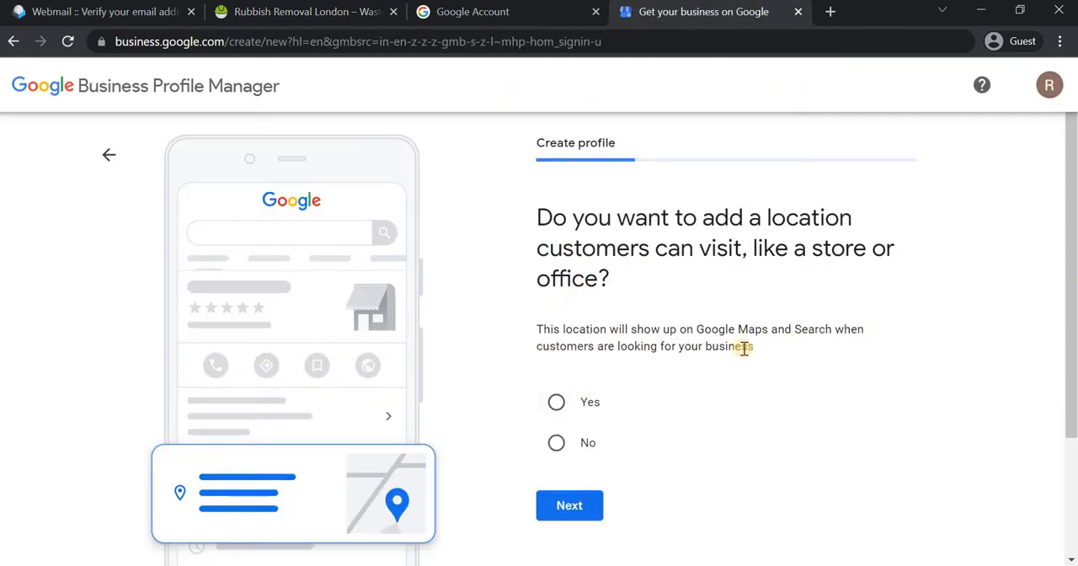
pyautogui.click(591, 405)
pyautogui.scroll(-2, 583, 352)
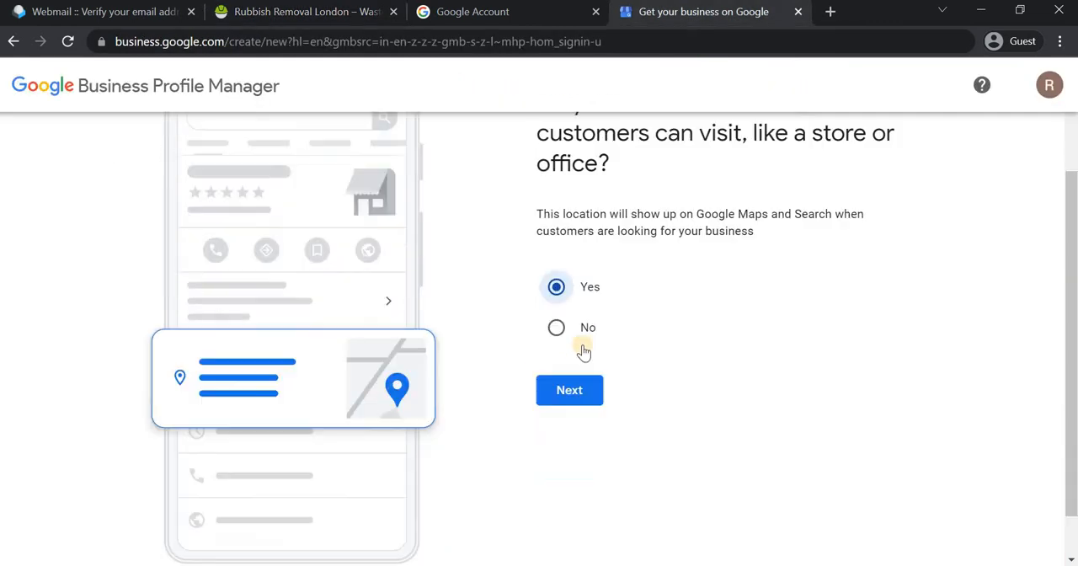
pyautogui.scroll(-1, 584, 352)
pyautogui.click(581, 345)
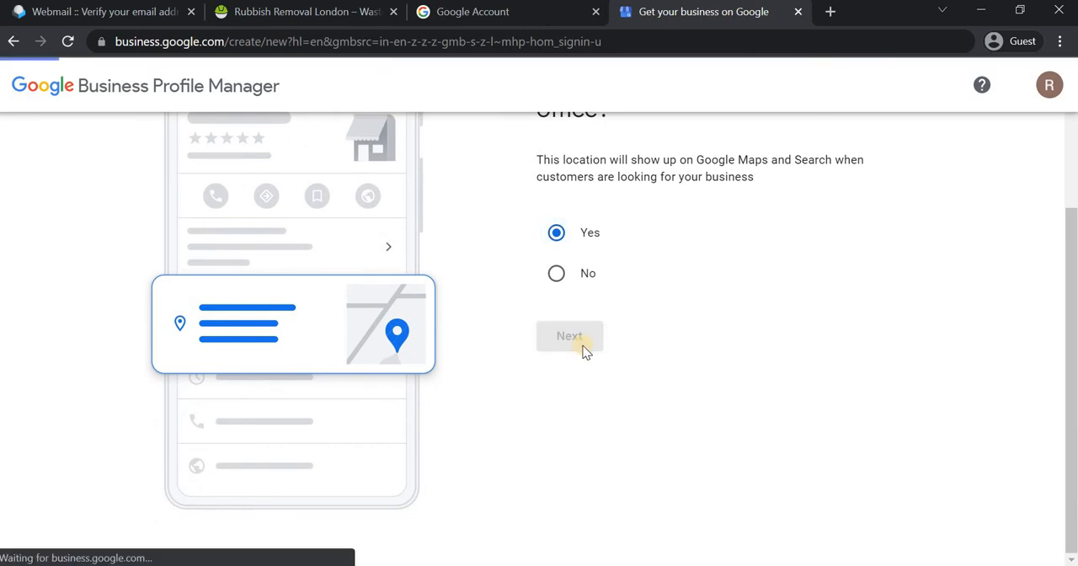
# - Set the country of the business address to United Kingdom
pyautogui.scroll(2, 612, 315)
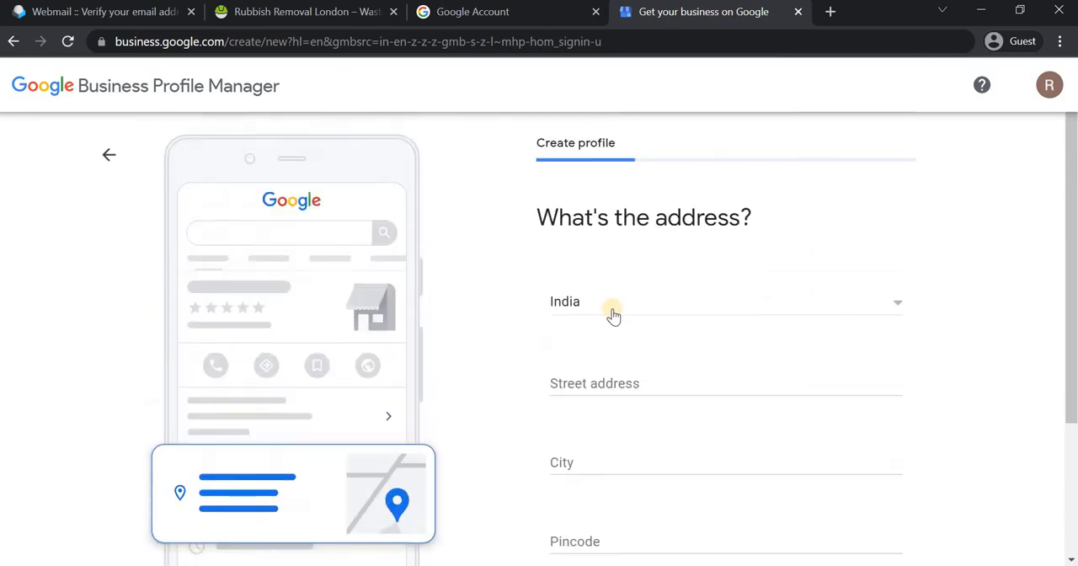
pyautogui.click(622, 300)
pyautogui.write('un')
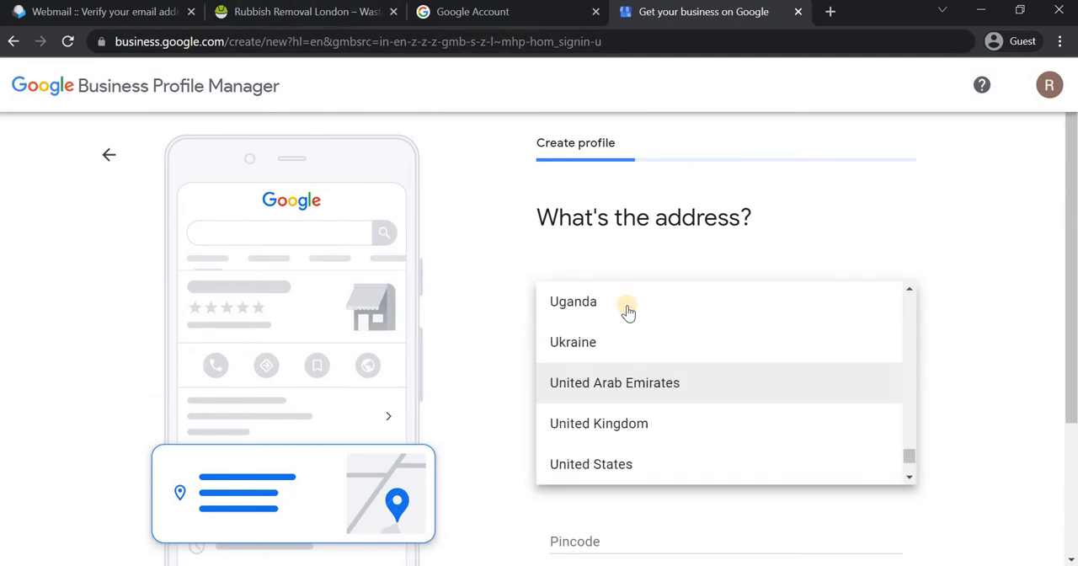
pyautogui.click(633, 420)
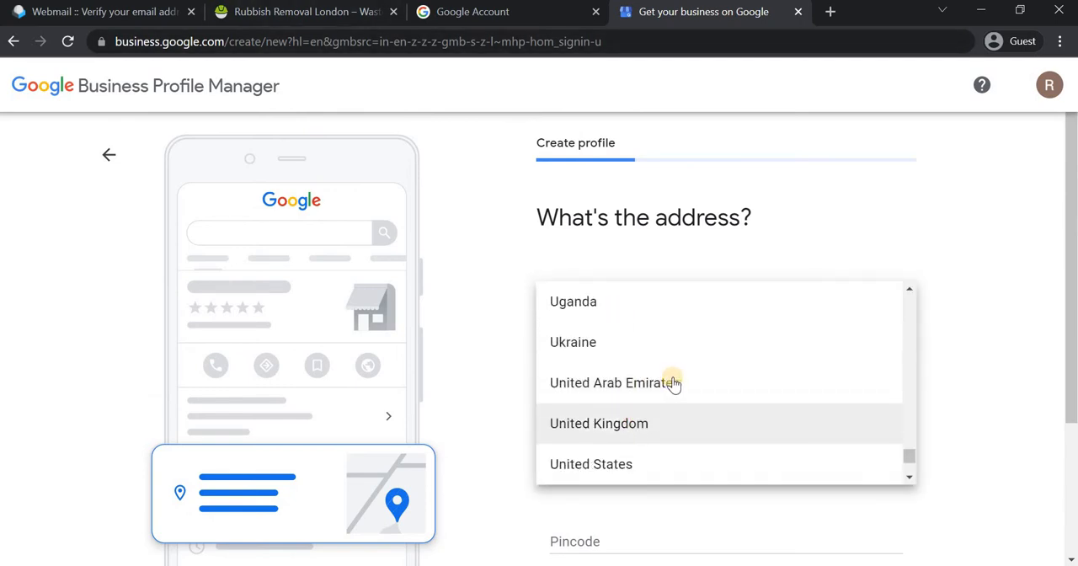
pyautogui.press('Return')
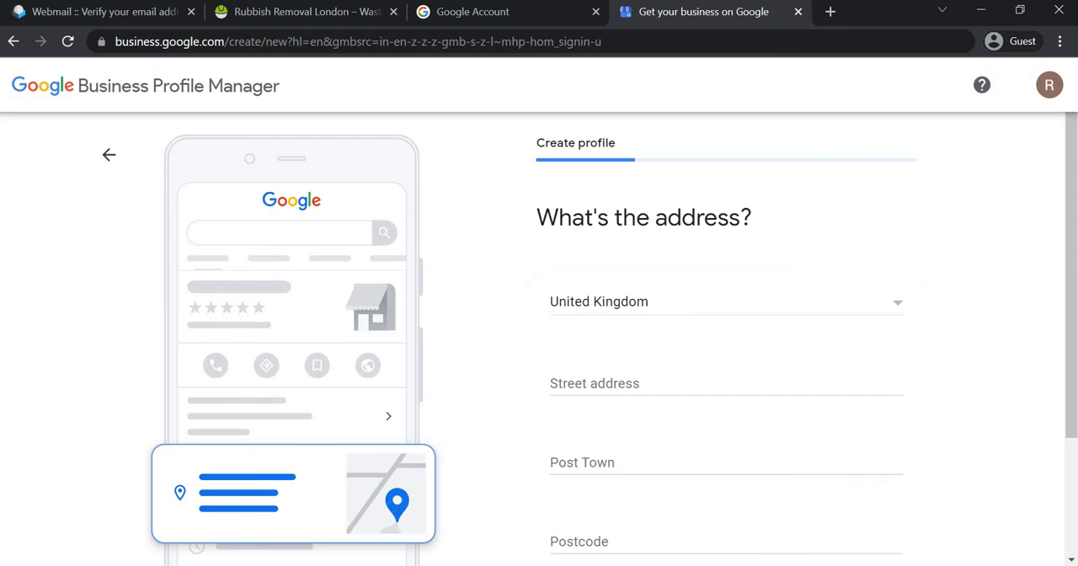
# - Copy the business address from the sticky note into the street address field and cut the town and postcode off its end
pyautogui.hotkey('alt', 'Tab')
pyautogui.moveTo(151, 102); pyautogui.dragTo(5, 93)
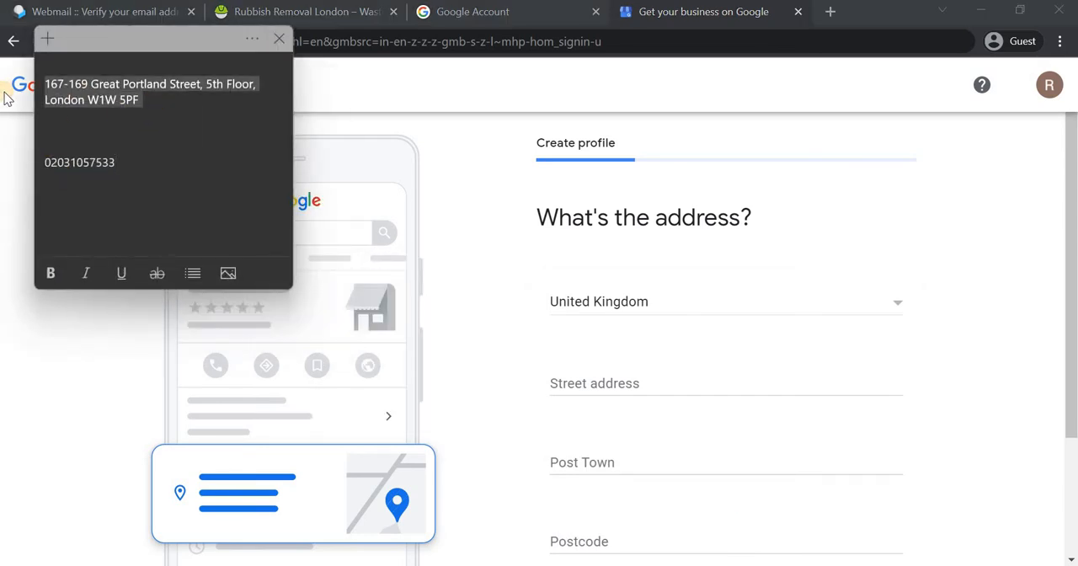
pyautogui.click(592, 386)
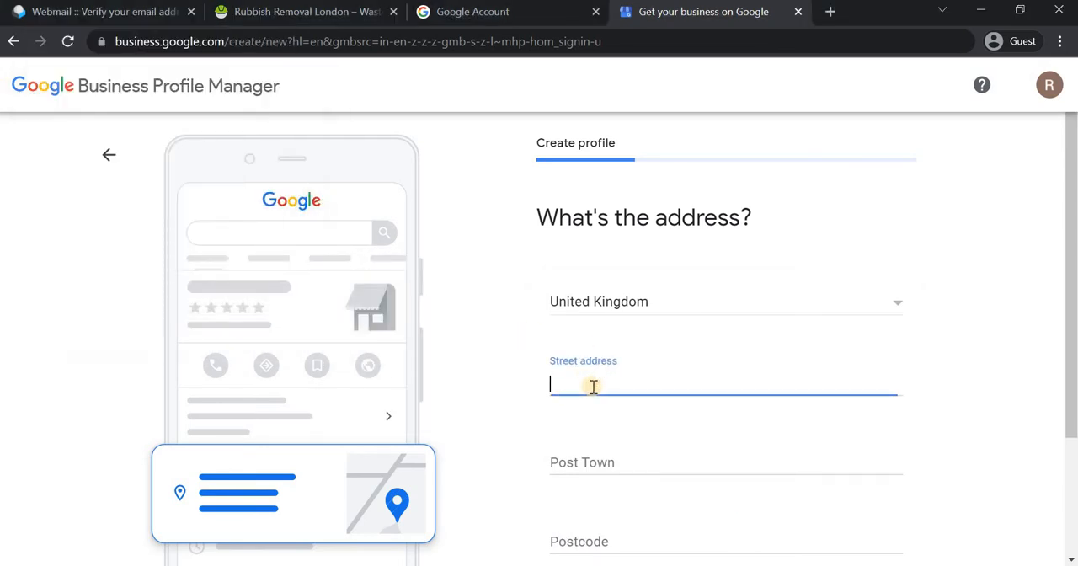
pyautogui.write('Portland Street, 5th Floor, London W1W 5PF')
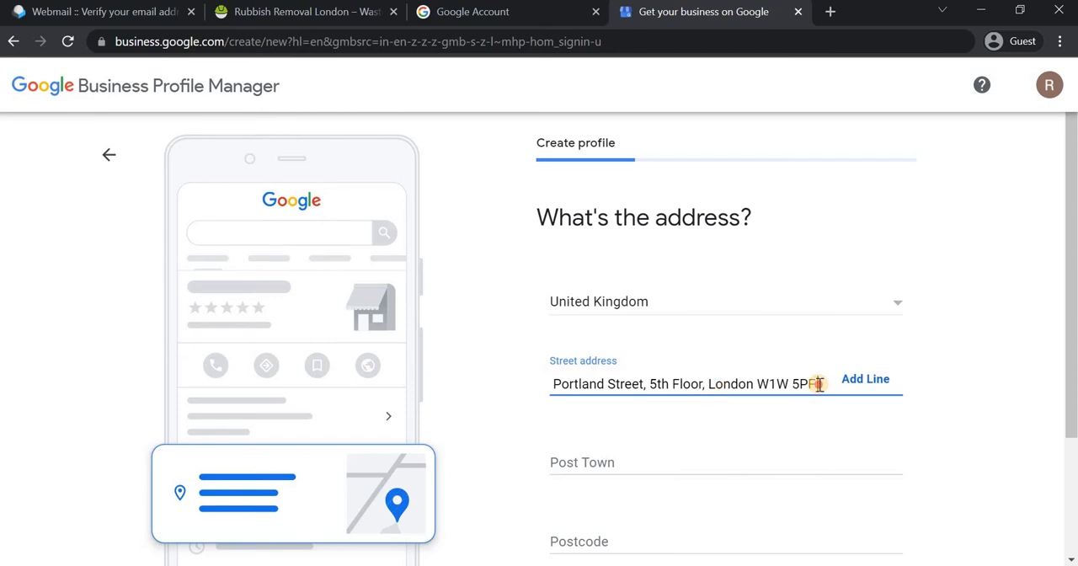
pyautogui.hotkey('ctrl', 'shift', 'Left')
pyautogui.hotkey('ctrl', 'shift', 'Left')
pyautogui.hotkey('ctrl', 'shift', 'Left')
pyautogui.hotkey('ctrl', 'x')
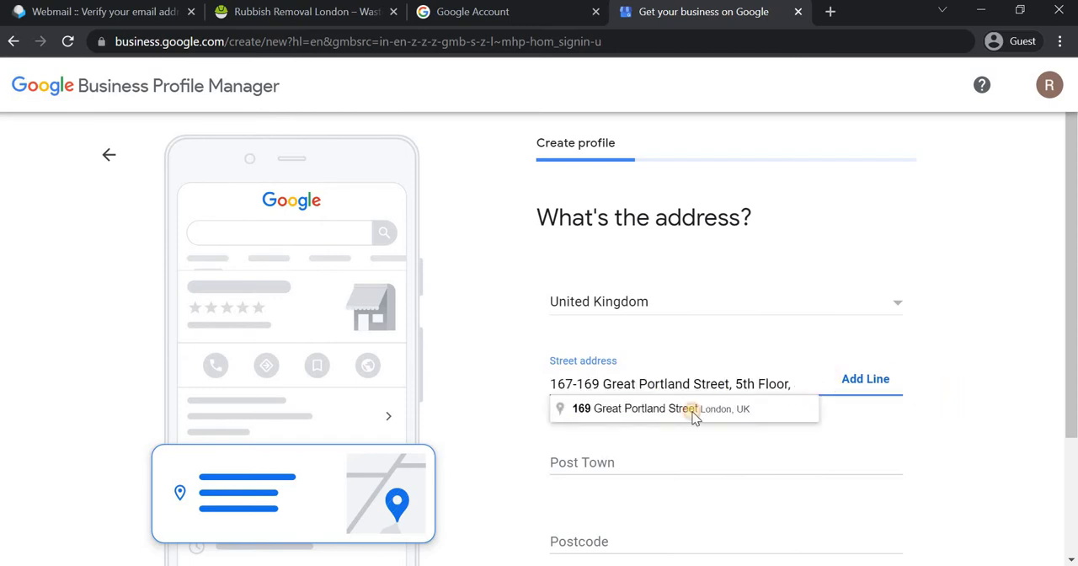
pyautogui.click(667, 453)
# - Enter London as the post town of the business address
pyautogui.scroll(-1, 638, 401)
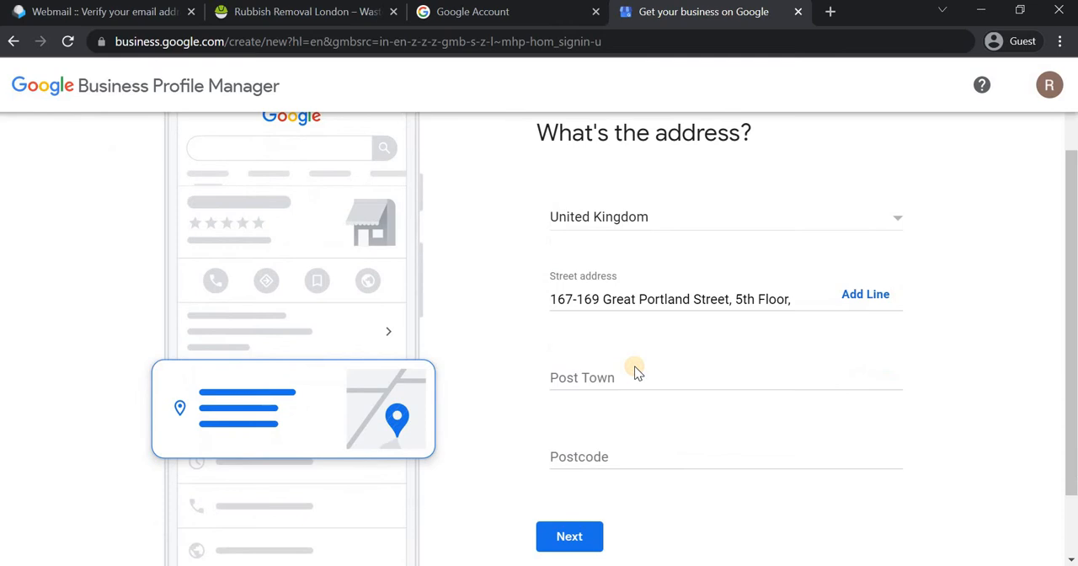
pyautogui.click(594, 369)
pyautogui.write('Londo')
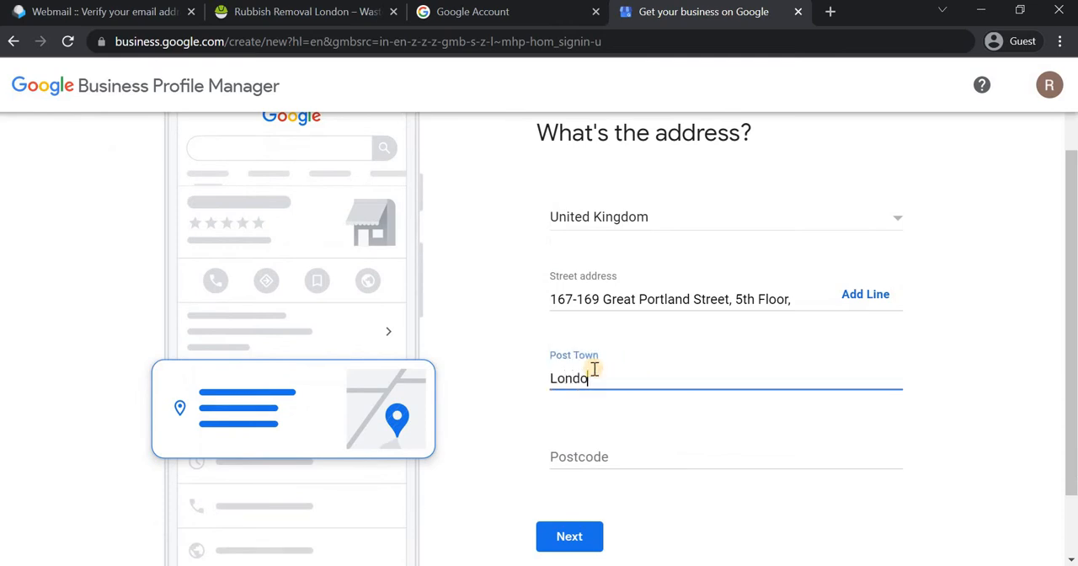
pyautogui.write('n')
# - Copy the postcode from the sticky note into the postcode field and submit the address
pyautogui.hotkey('alt', 'Tab')
pyautogui.click(99, 108)
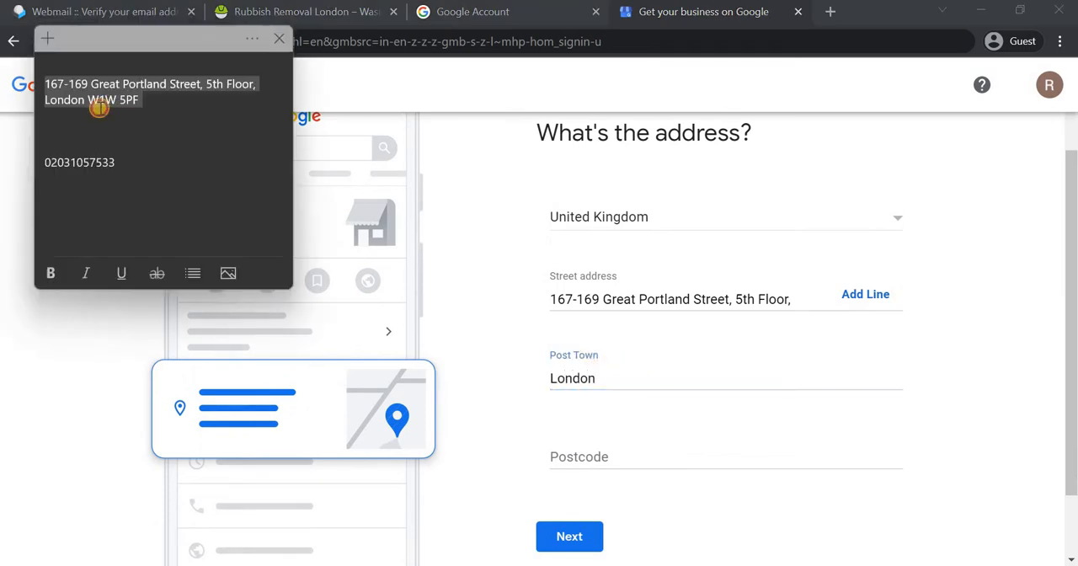
pyautogui.moveTo(89, 103); pyautogui.dragTo(130, 100)
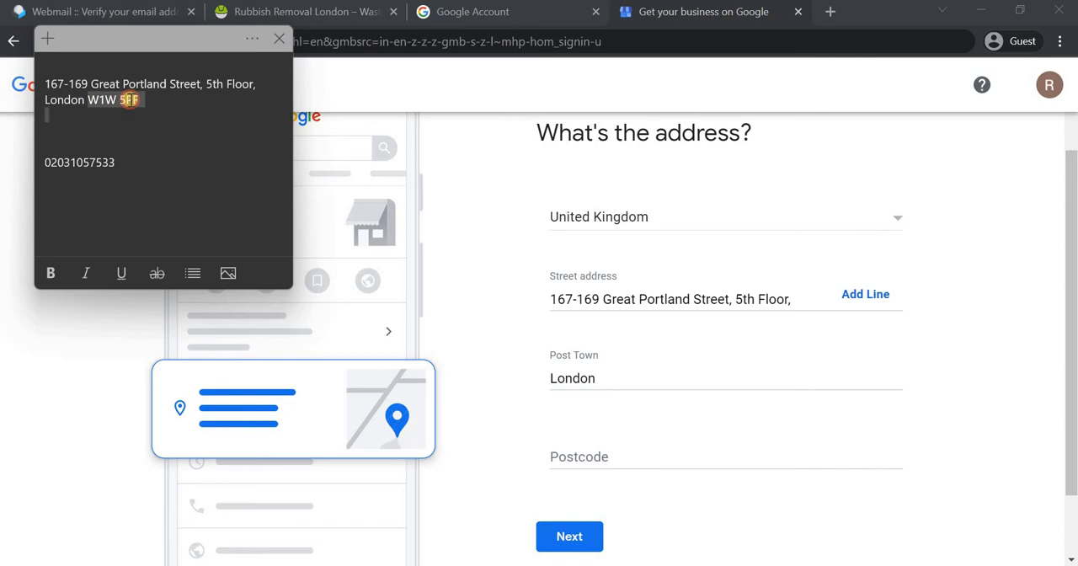
pyautogui.rightClick(171, 118)
pyautogui.click(178, 116)
pyautogui.click(643, 462)
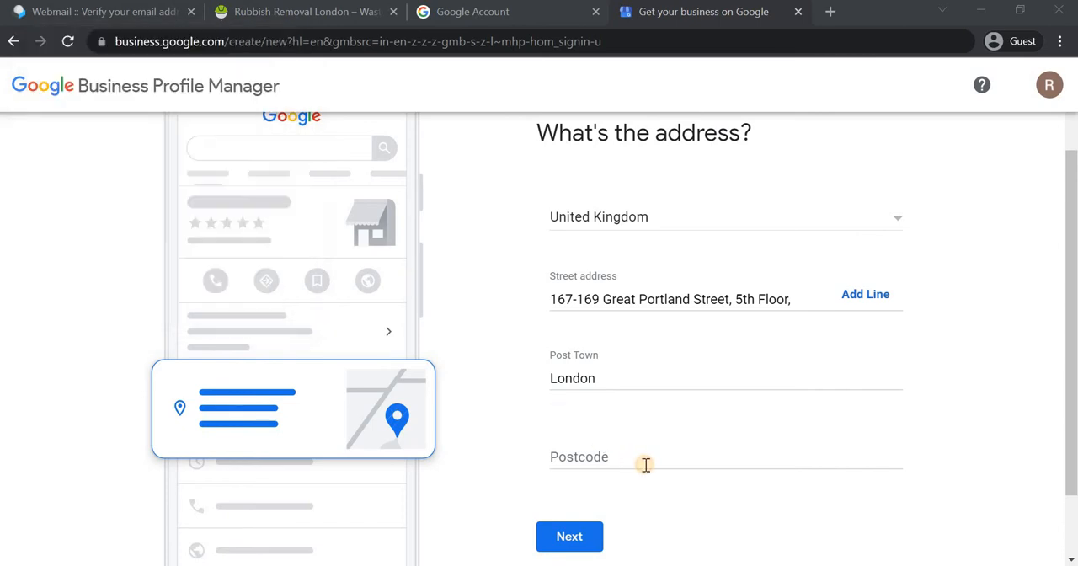
pyautogui.hotkey('ctrl', 'v')
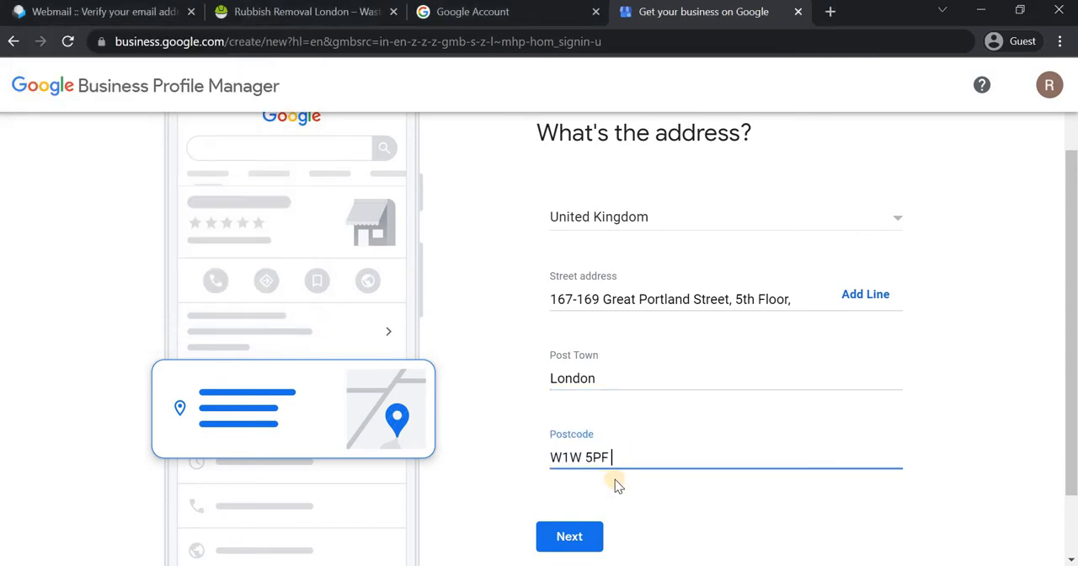
pyautogui.click(570, 536)
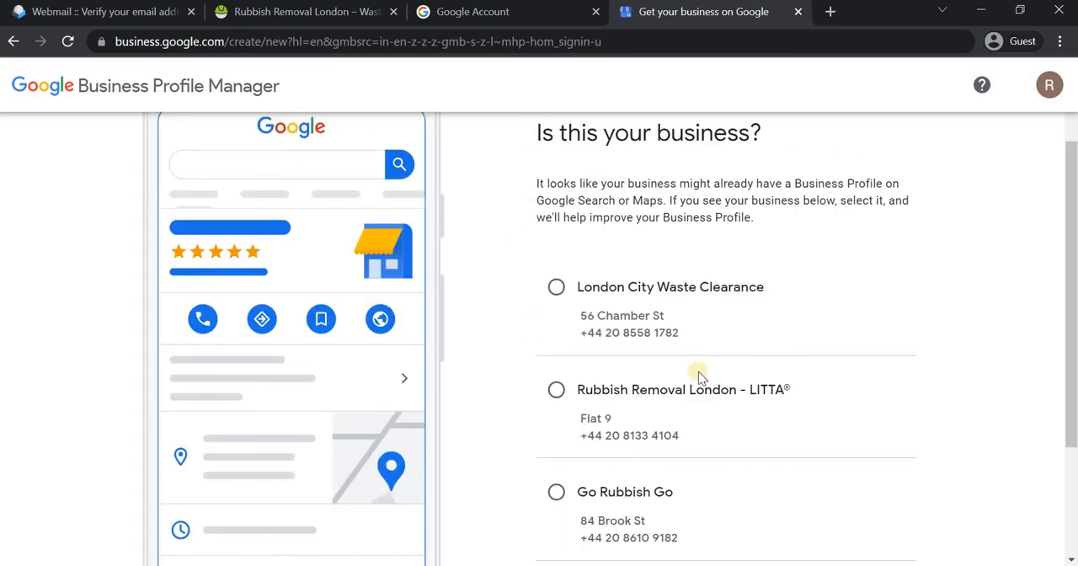
# - Review the suggested existing businesses, choose None of these and continue
pyautogui.scroll(-1, 674, 285)
pyautogui.scroll(-1, 696, 270)
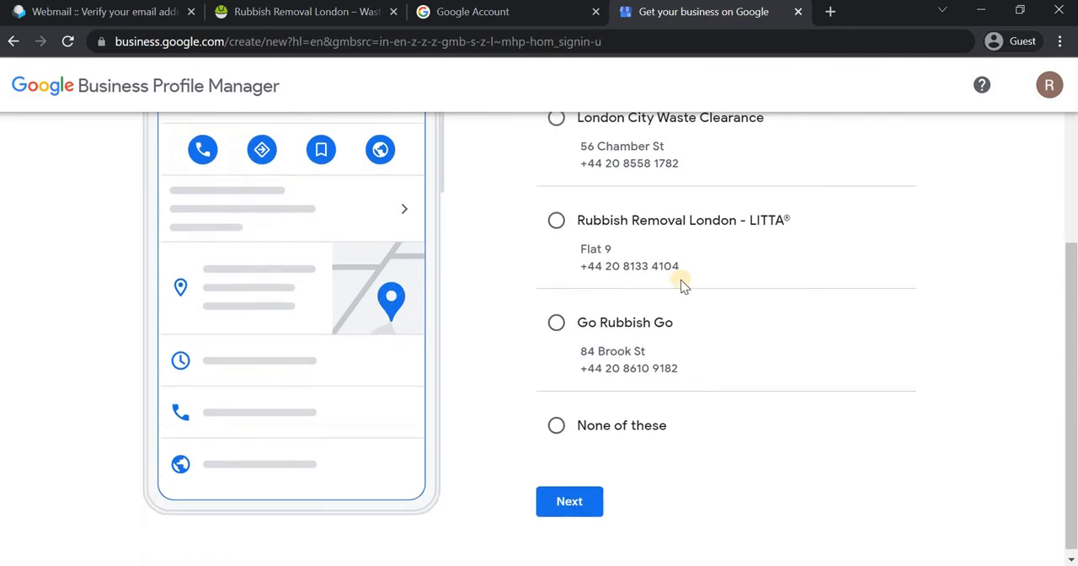
pyautogui.scroll(1, 621, 366)
pyautogui.scroll(1, 634, 369)
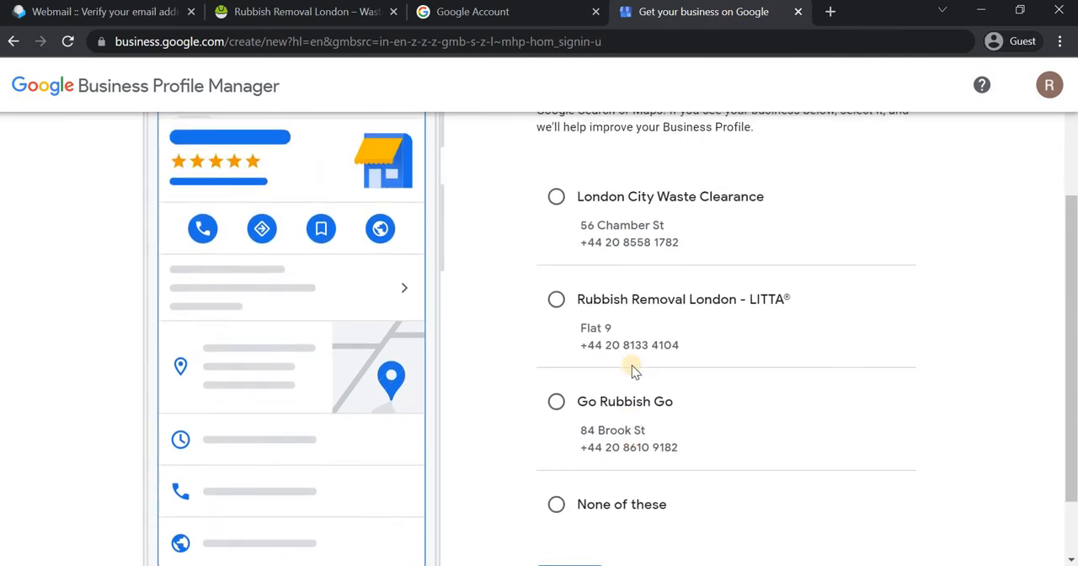
pyautogui.scroll(1, 616, 233)
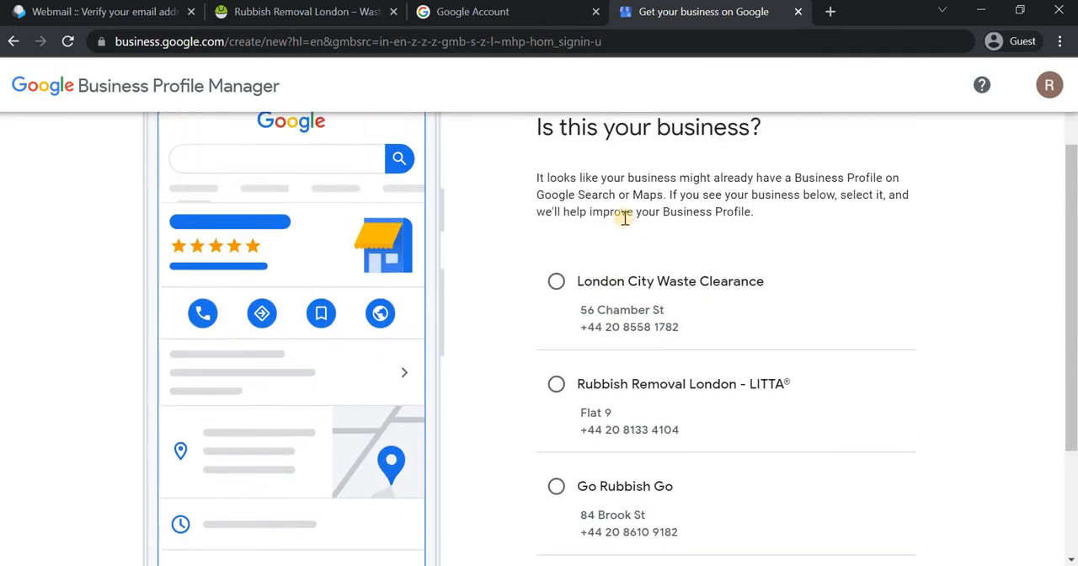
pyautogui.scroll(-1, 624, 219)
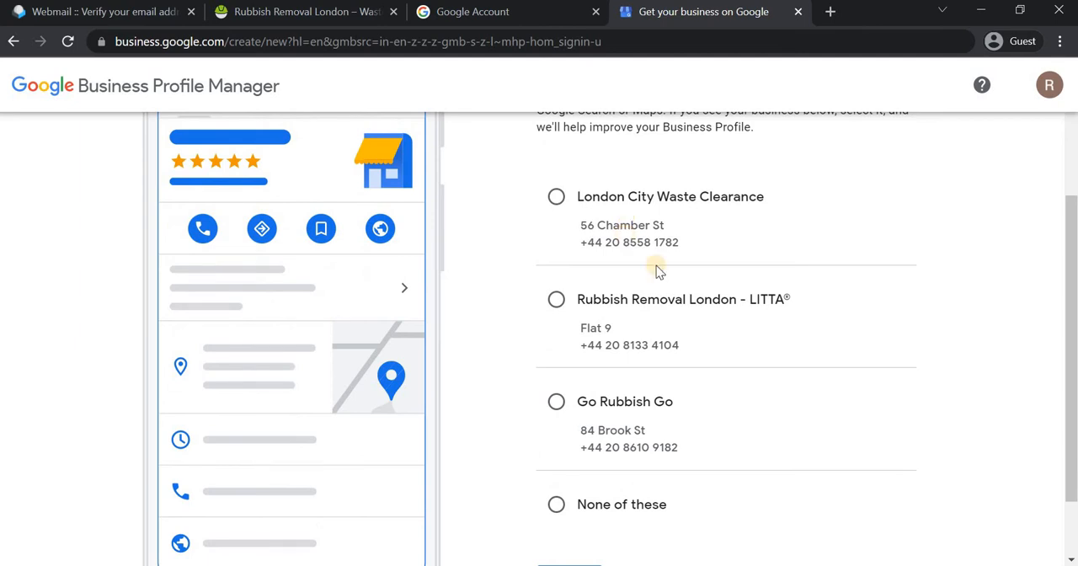
pyautogui.scroll(-1, 656, 265)
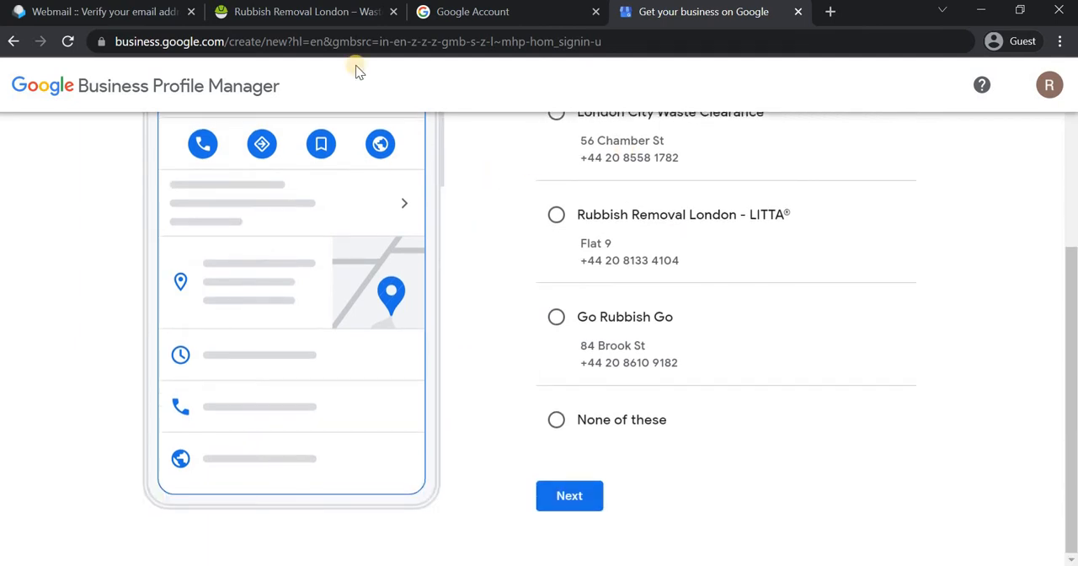
pyautogui.click(557, 422)
pyautogui.click(572, 496)
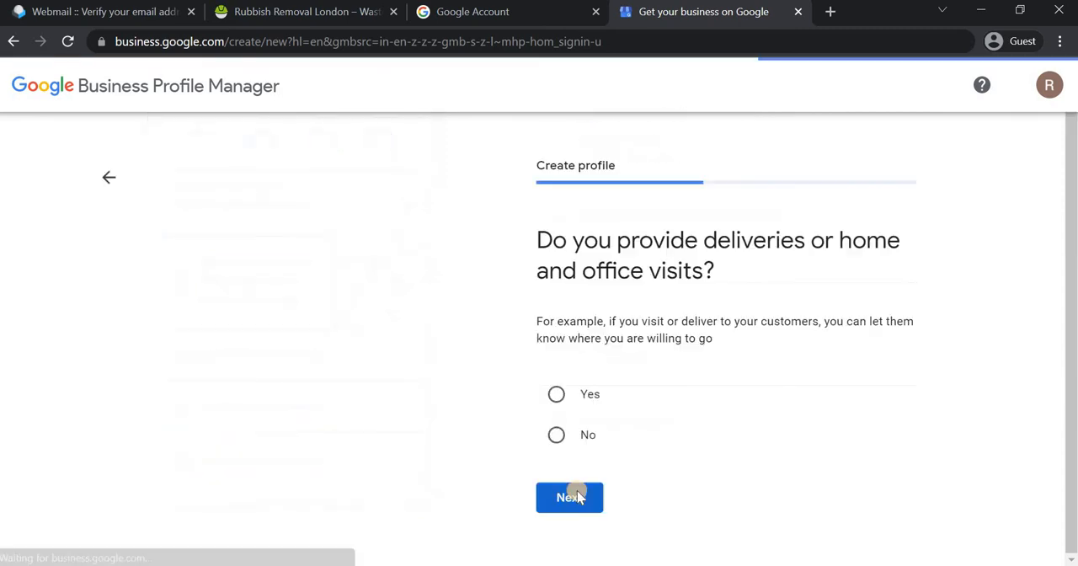
# - Check the Rubbish Removal London website, answer Yes to providing deliveries or home and office visits, and continue
pyautogui.scroll(-3, 705, 269)
pyautogui.scroll(3, 720, 266)
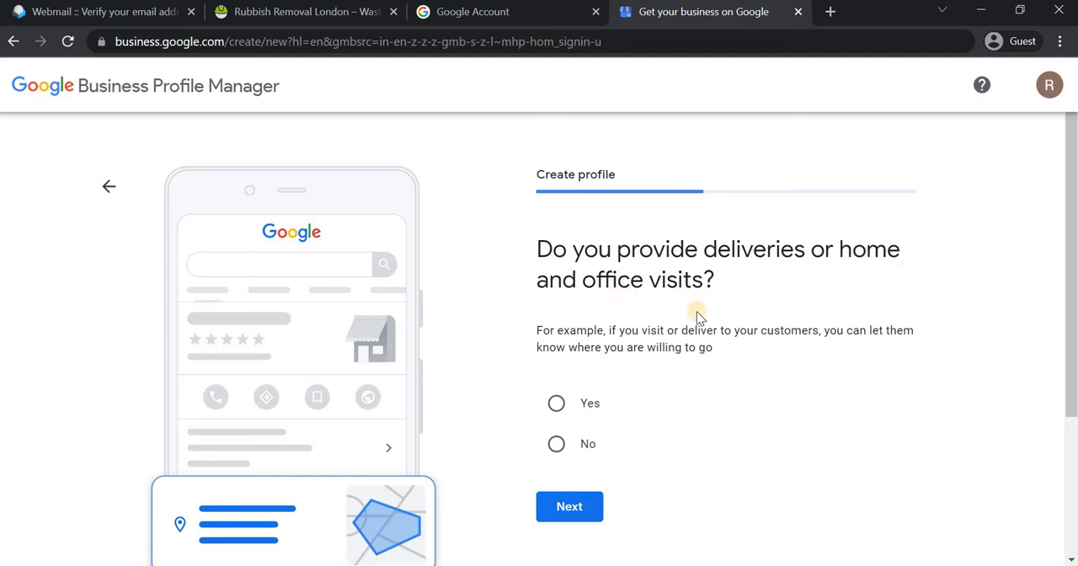
pyautogui.click(309, 18)
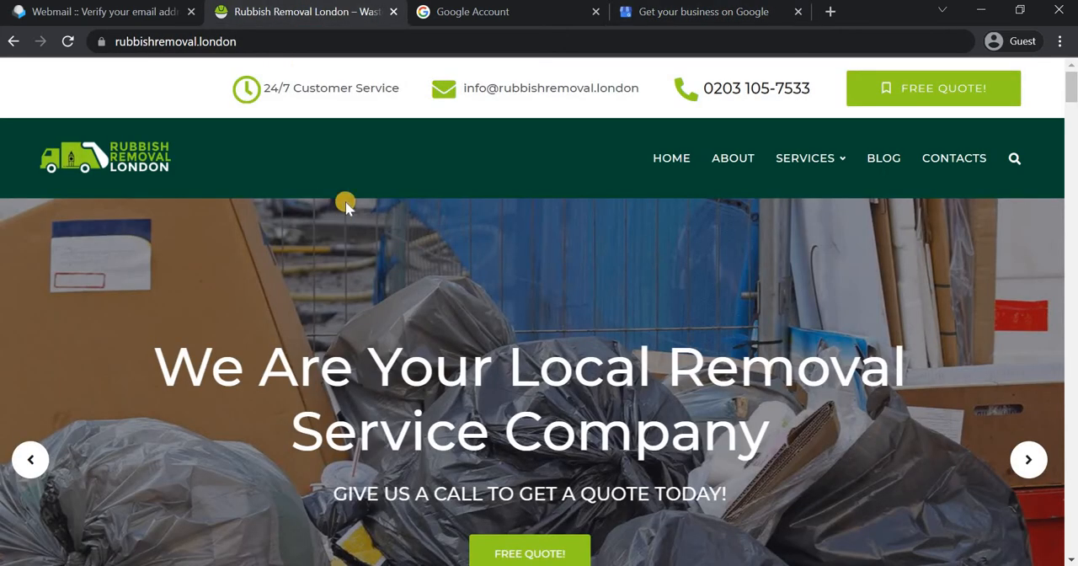
pyautogui.click(722, 12)
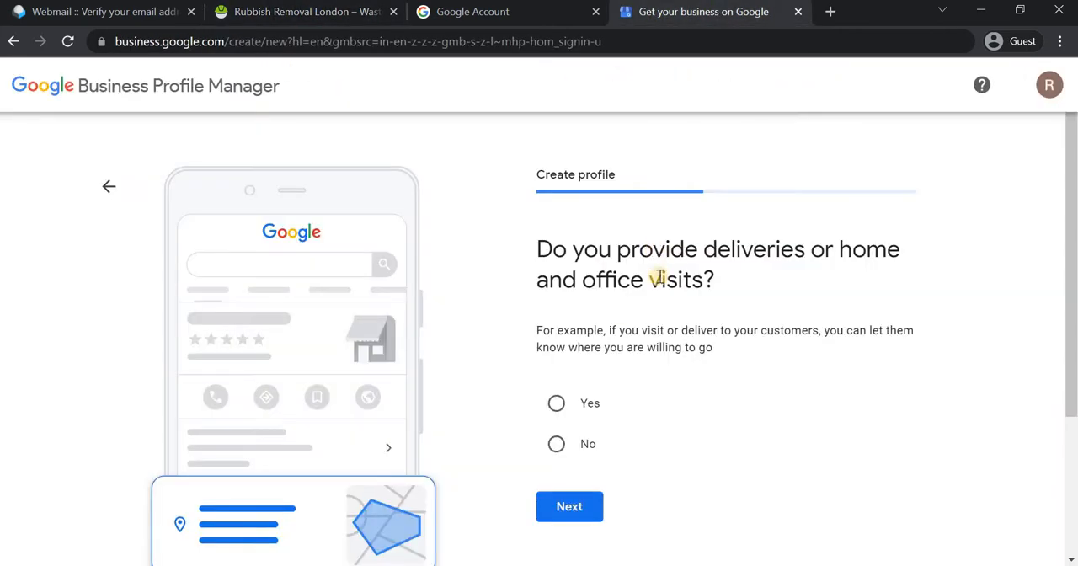
pyautogui.click(557, 408)
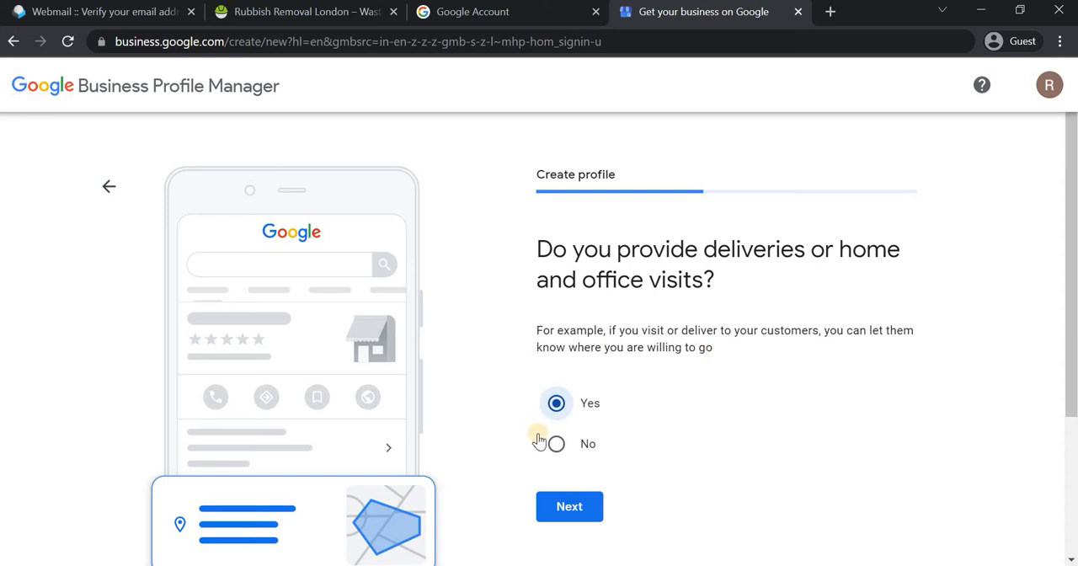
pyautogui.click(558, 504)
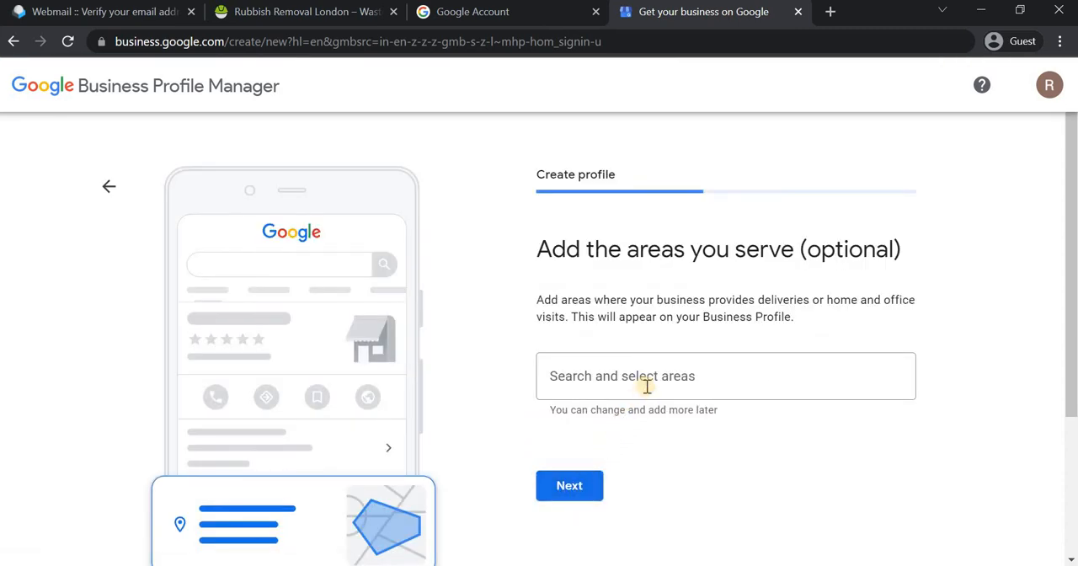
# - Add London, UK as the area served and continue to the contact info
pyautogui.click(645, 385)
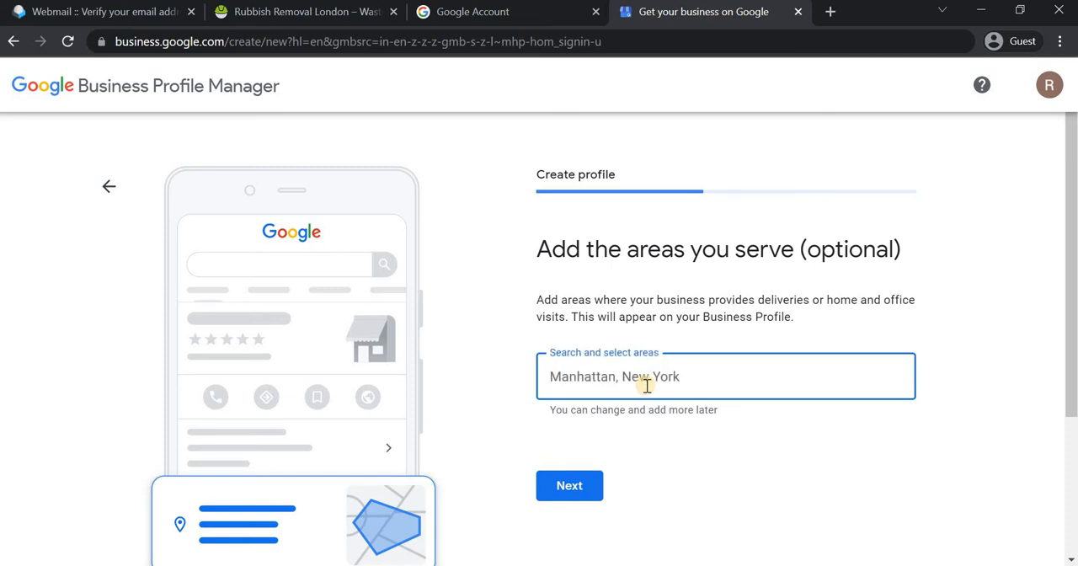
pyautogui.write('London')
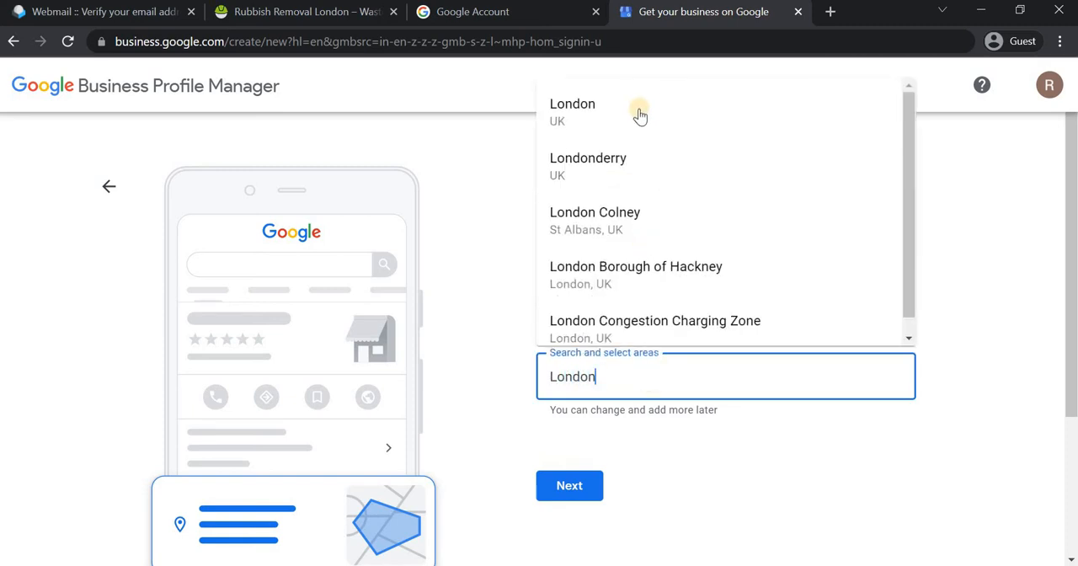
pyautogui.click(638, 109)
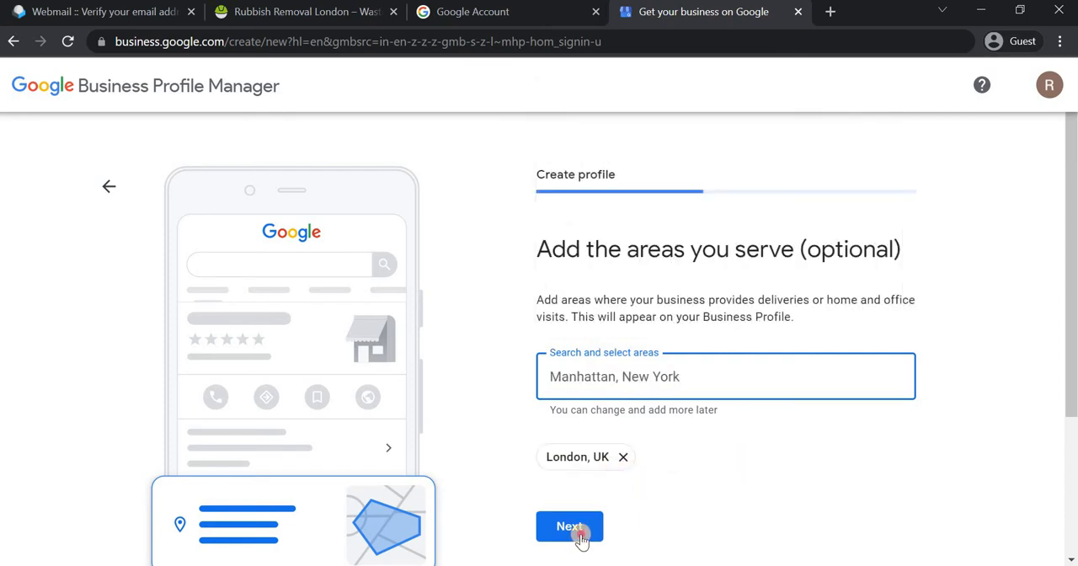
pyautogui.click(584, 539)
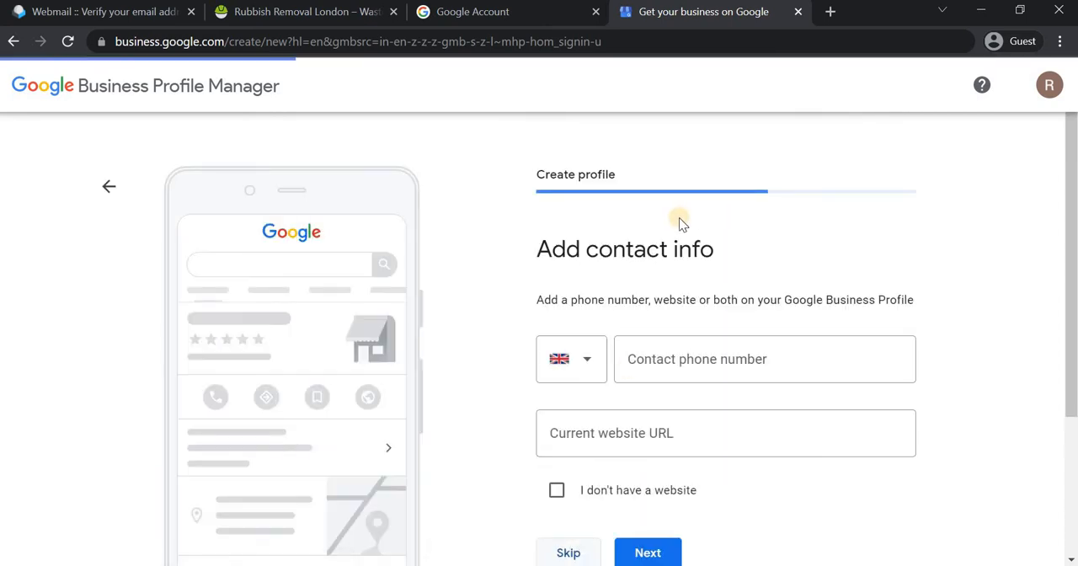
# - Copy the business phone number from the sticky note into the contact phone number field
pyautogui.scroll(-1, 689, 276)
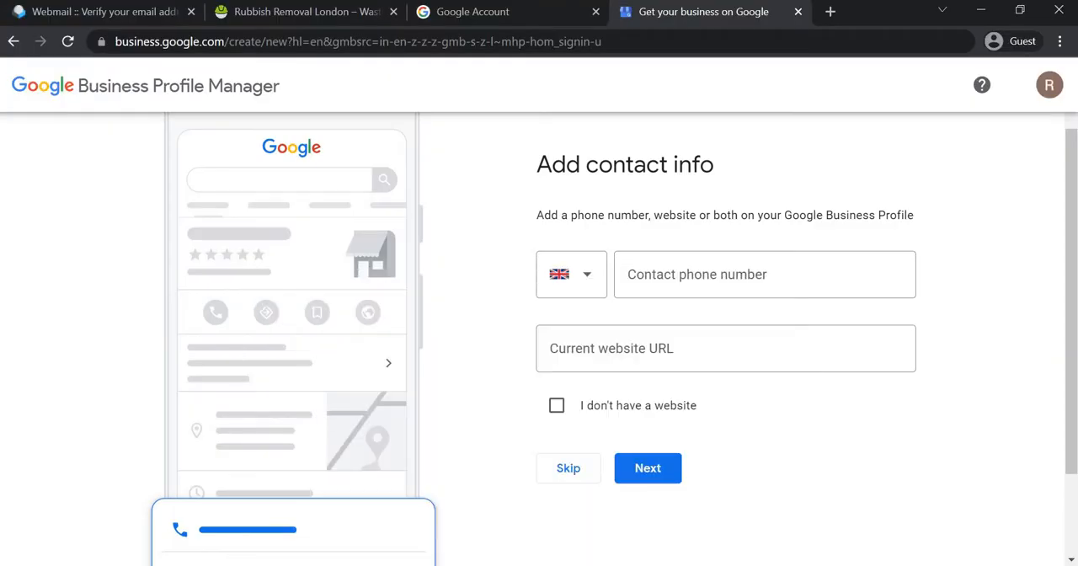
pyautogui.hotkey('alt', 'Tab')
pyautogui.moveTo(129, 172); pyautogui.dragTo(20, 164)
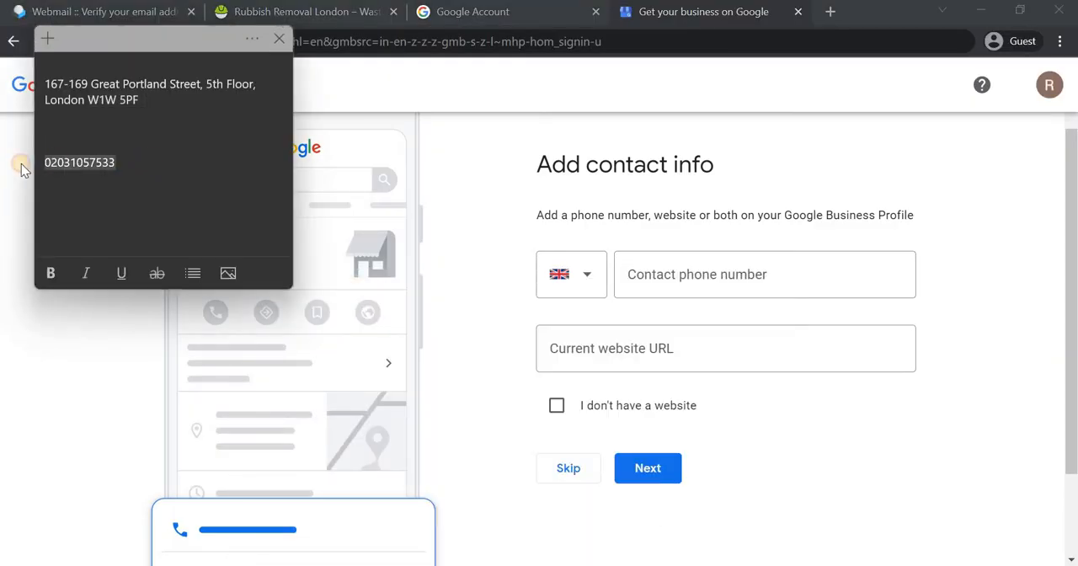
pyautogui.click(713, 283)
pyautogui.hotkey('ctrl', 'v')
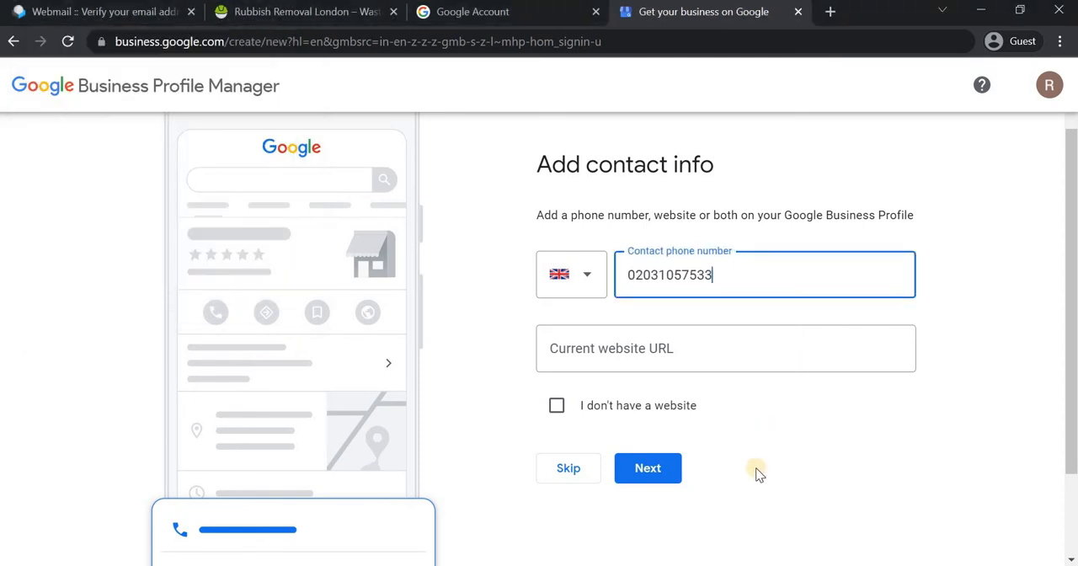
# - Copy the web address from the Rubbish Removal London website into the current website URL field and continue
pyautogui.click(303, 12)
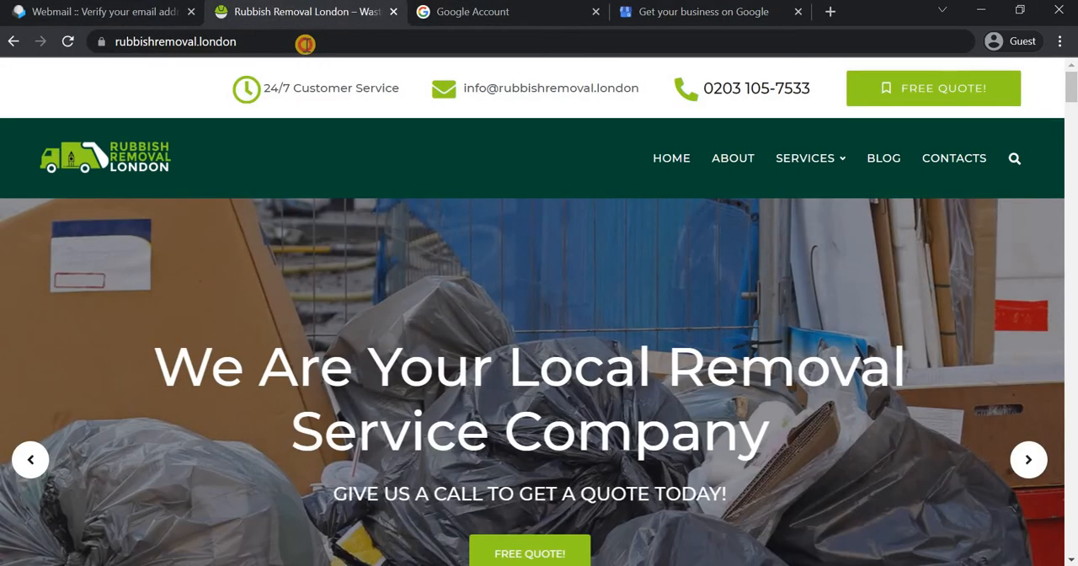
pyautogui.click(303, 39)
pyautogui.click(705, 11)
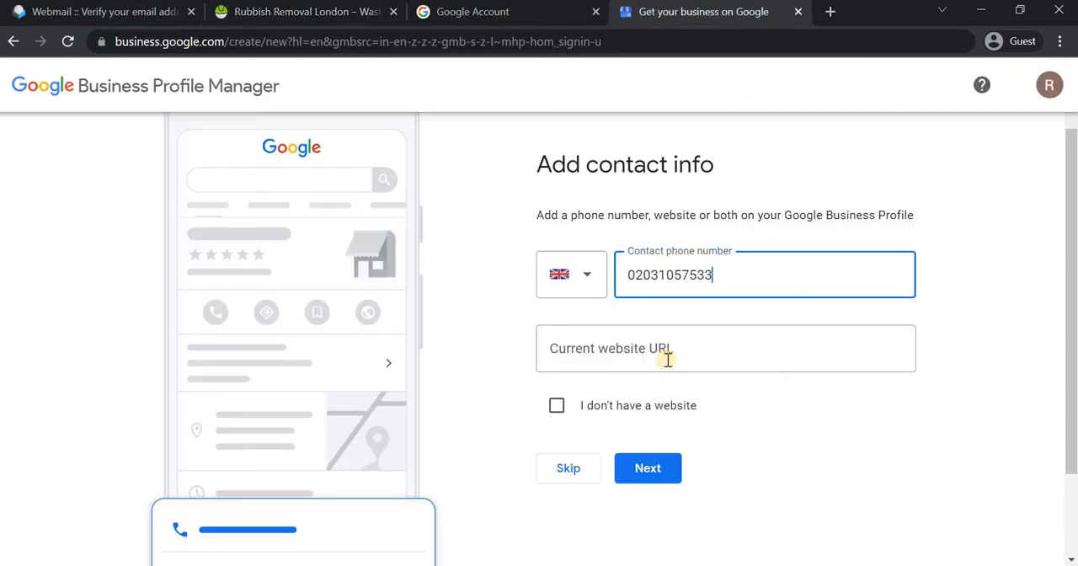
pyautogui.click(656, 364)
pyautogui.hotkey('ctrl', 'v')
pyautogui.click(643, 469)
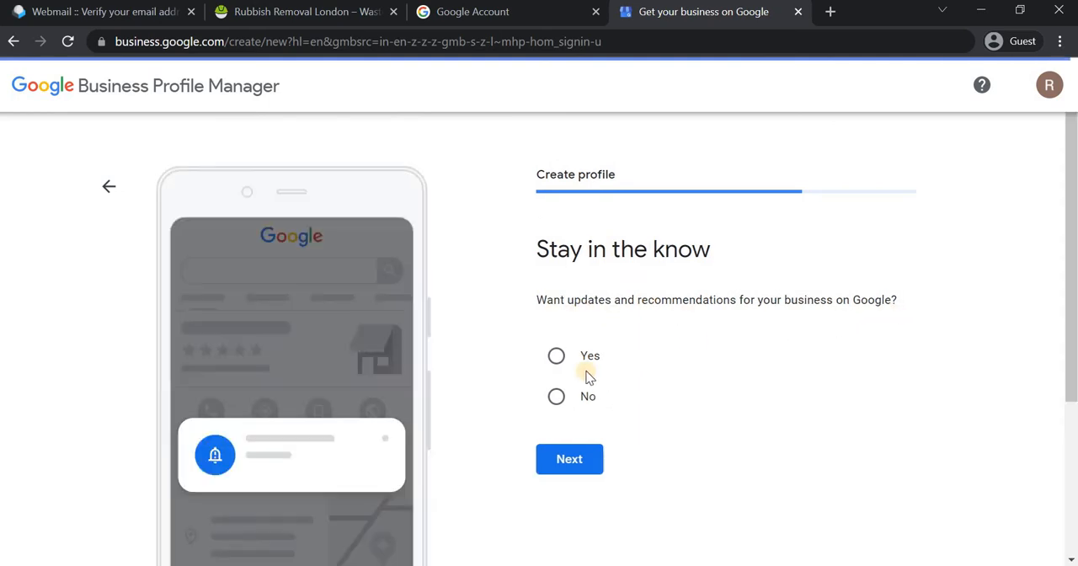
# - Answer Yes to updates and recommendations for the business, and request the verification code by email to the business address
pyautogui.click(582, 367)
pyautogui.click(590, 460)
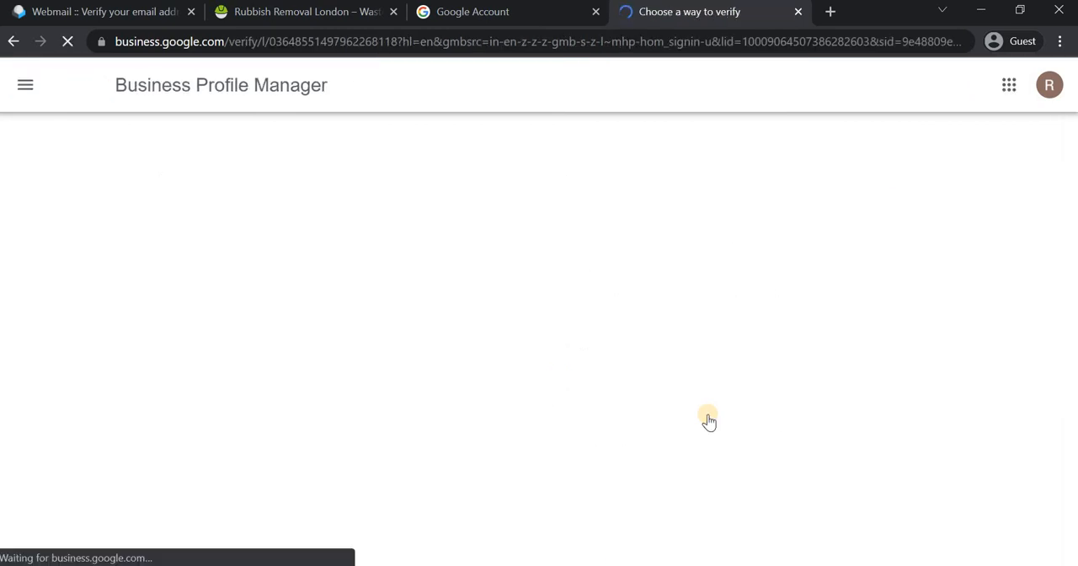
pyautogui.scroll(-1, 877, 225)
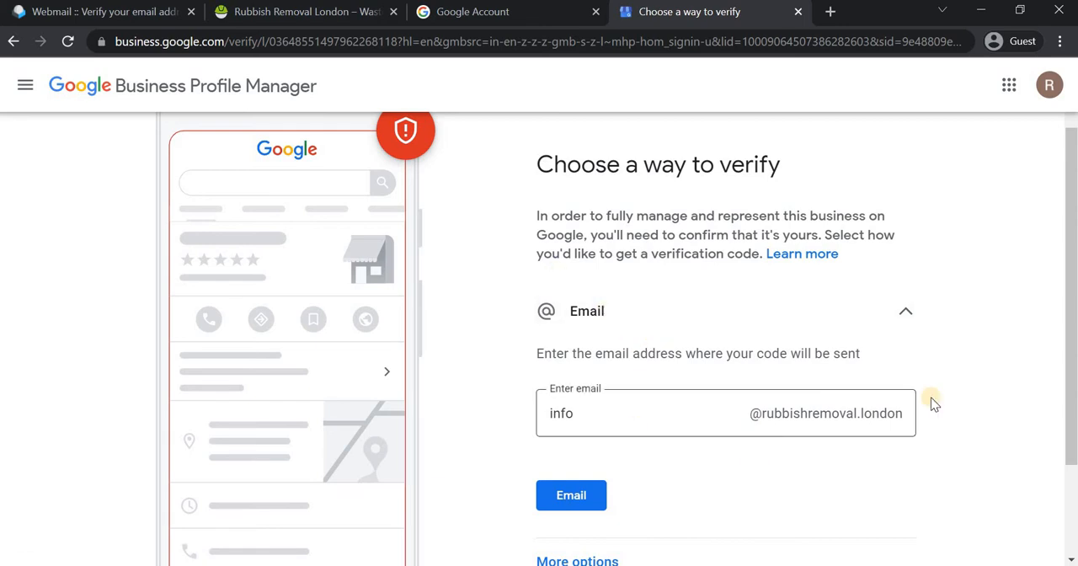
pyautogui.click(905, 413)
pyautogui.scroll(-2, 584, 397)
pyautogui.click(582, 362)
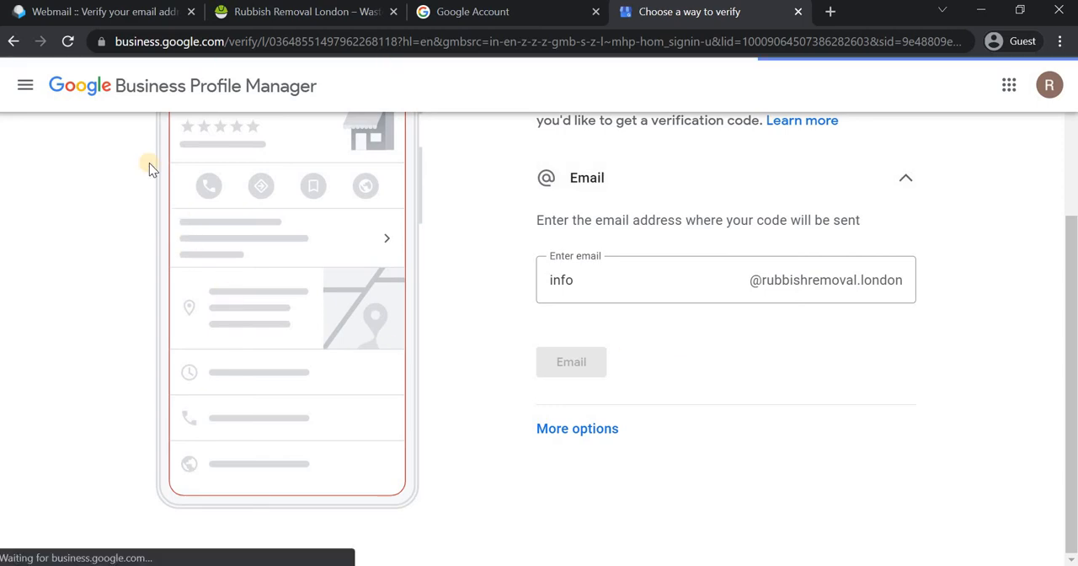
# - Switch to the webmail inbox and open the Google My Business message containing the verification code
pyautogui.click(138, 19)
pyautogui.scroll(2, 65, 190)
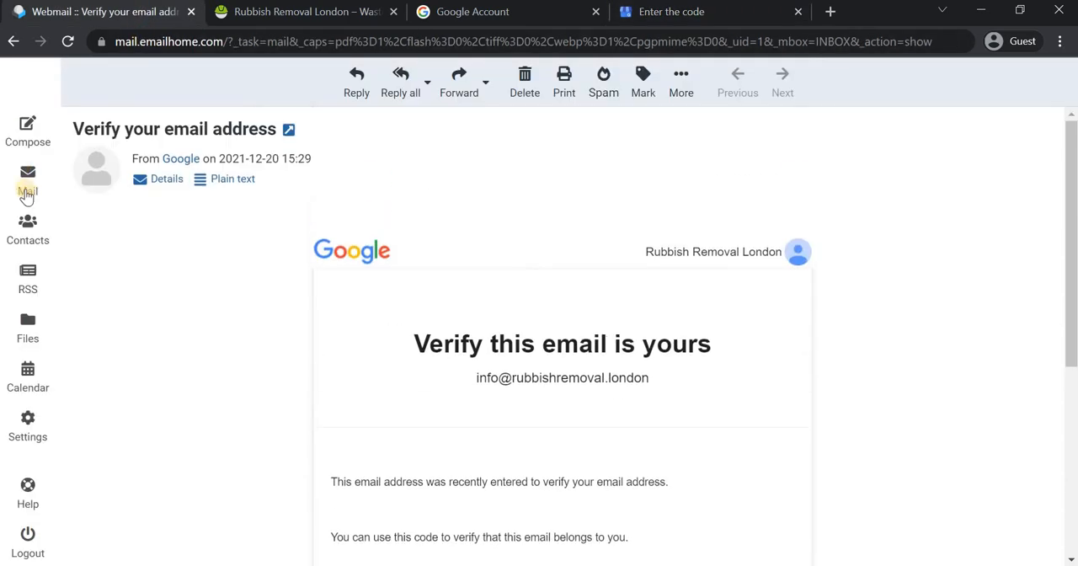
pyautogui.click(27, 172)
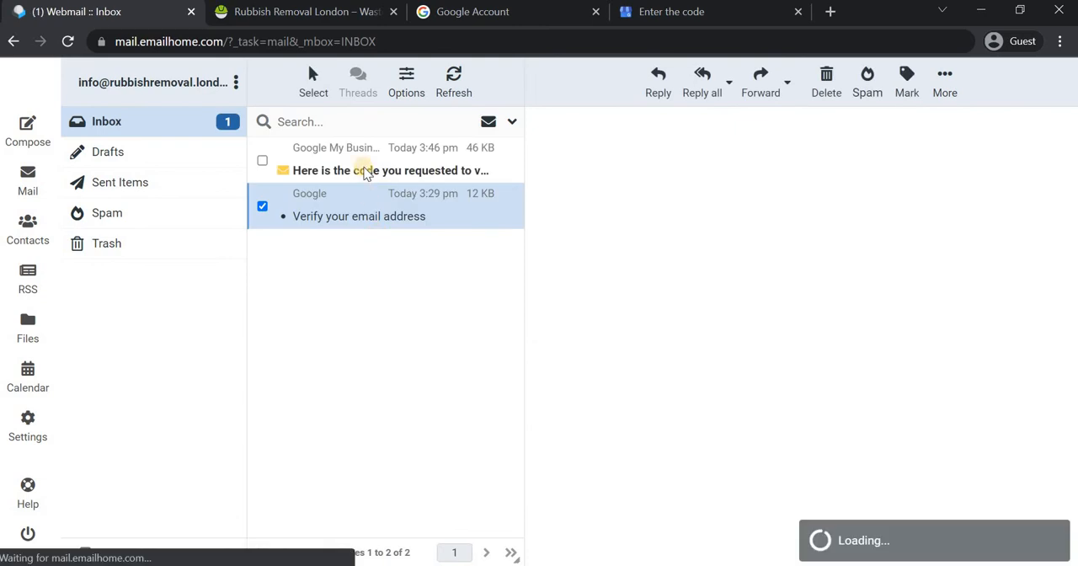
pyautogui.click(390, 170)
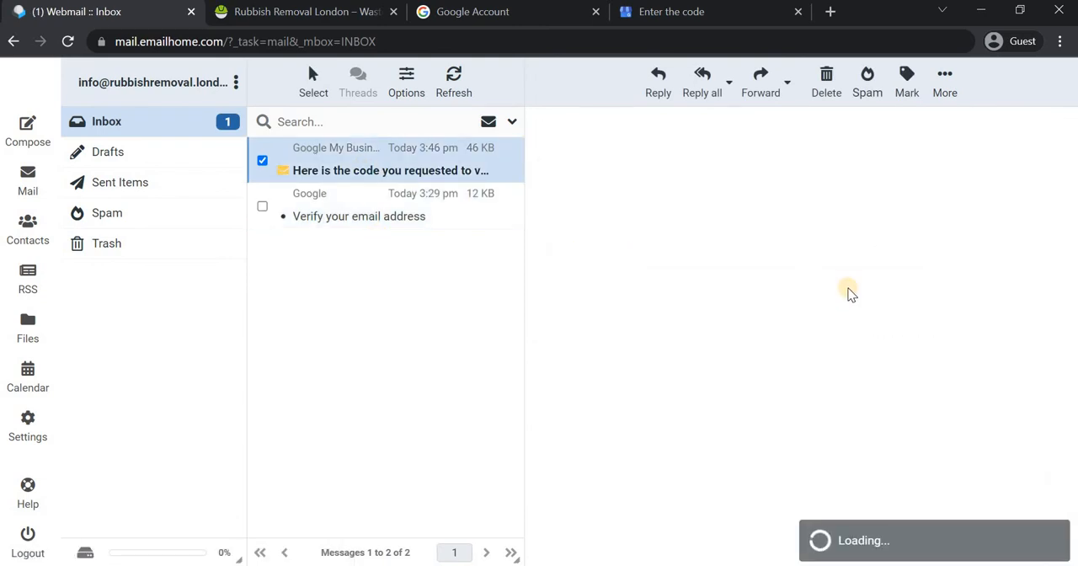
pyautogui.scroll(-1, 847, 292)
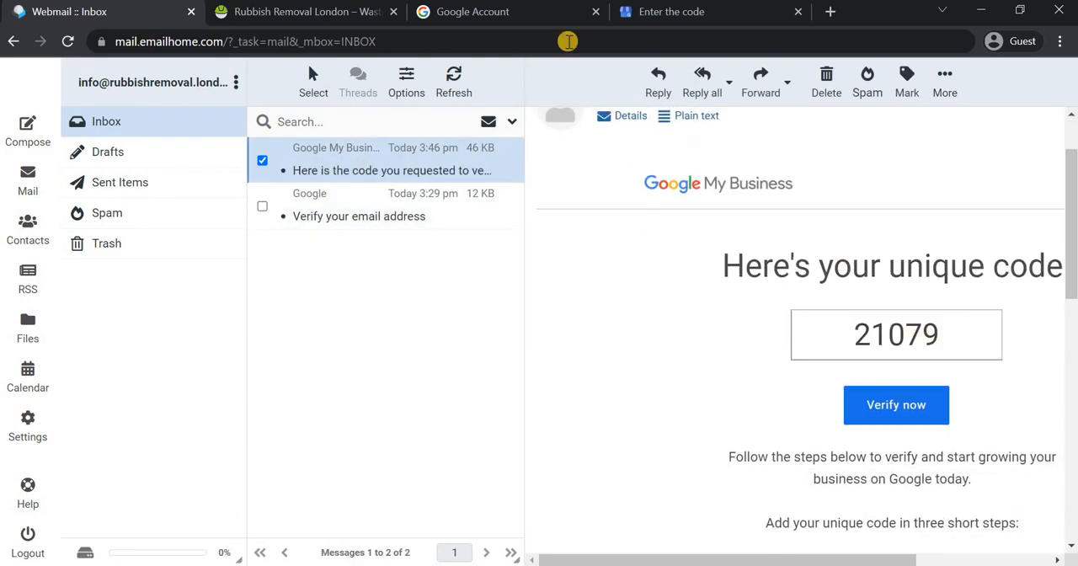
# - Return to the business profile, enter the emailed verification code, verify the business and continue to the services page
pyautogui.click(496, 14)
pyautogui.click(646, 12)
pyautogui.click(590, 354)
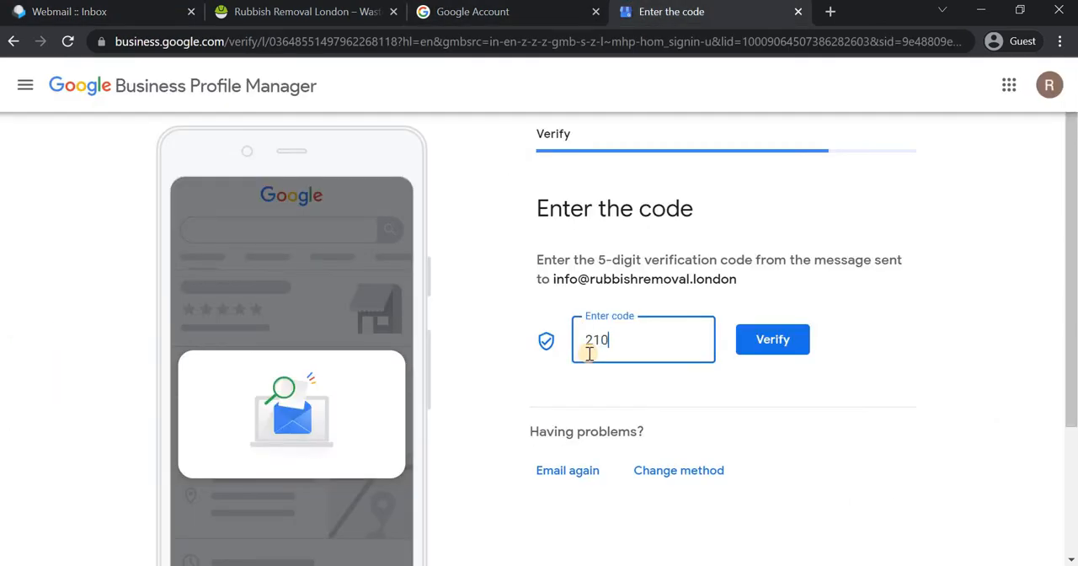
pyautogui.click(800, 346)
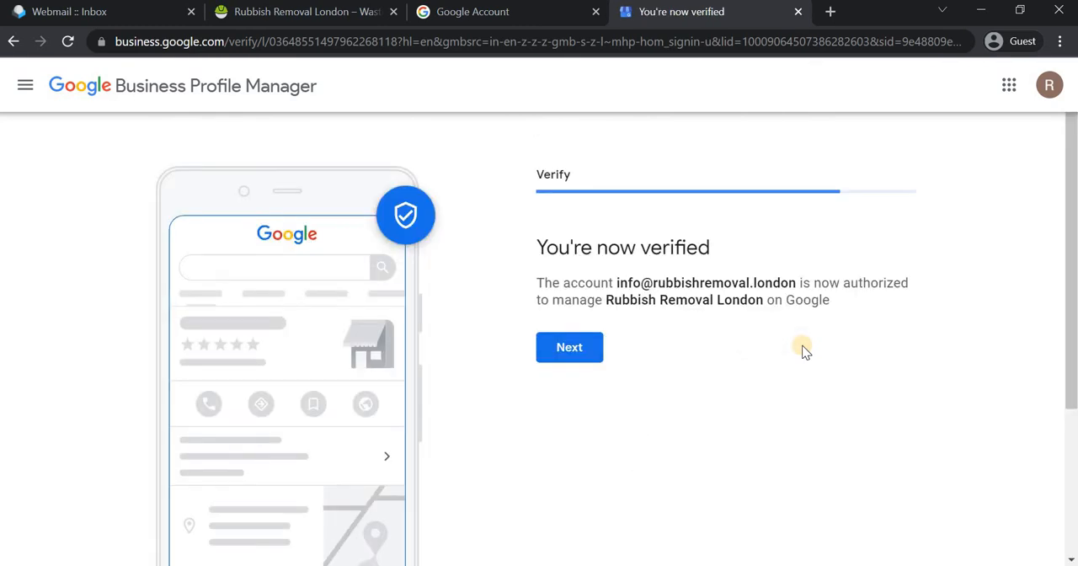
pyautogui.click(603, 350)
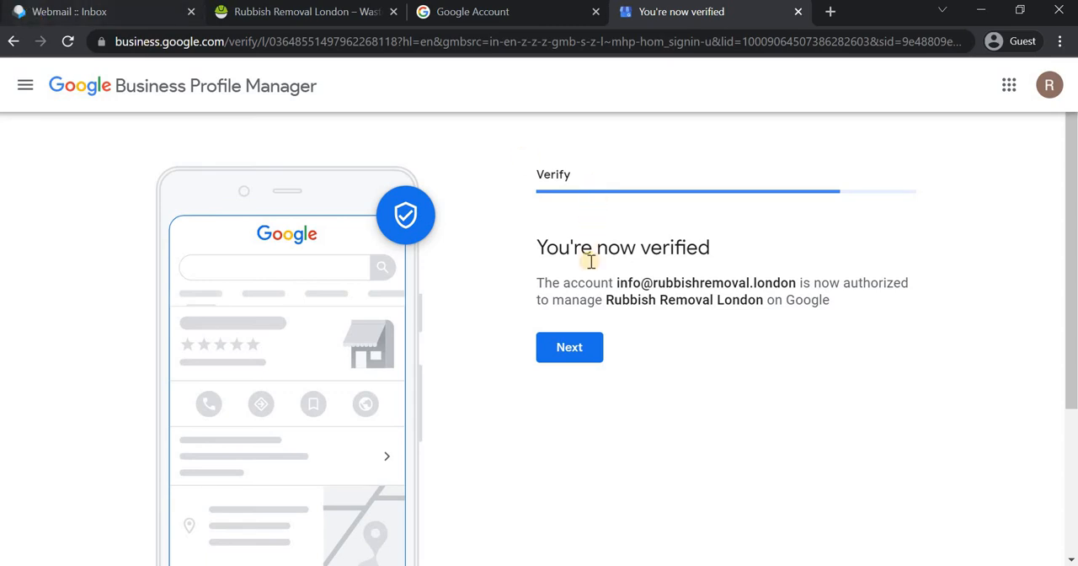
pyautogui.click(585, 350)
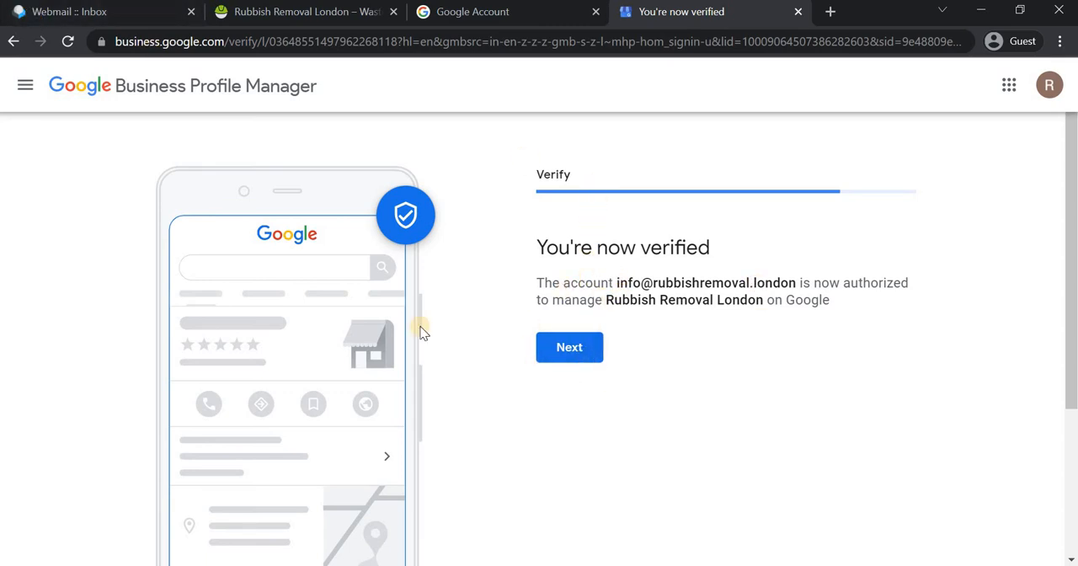
pyautogui.moveTo(519, 244); pyautogui.dragTo(725, 245)
pyautogui.click(581, 359)
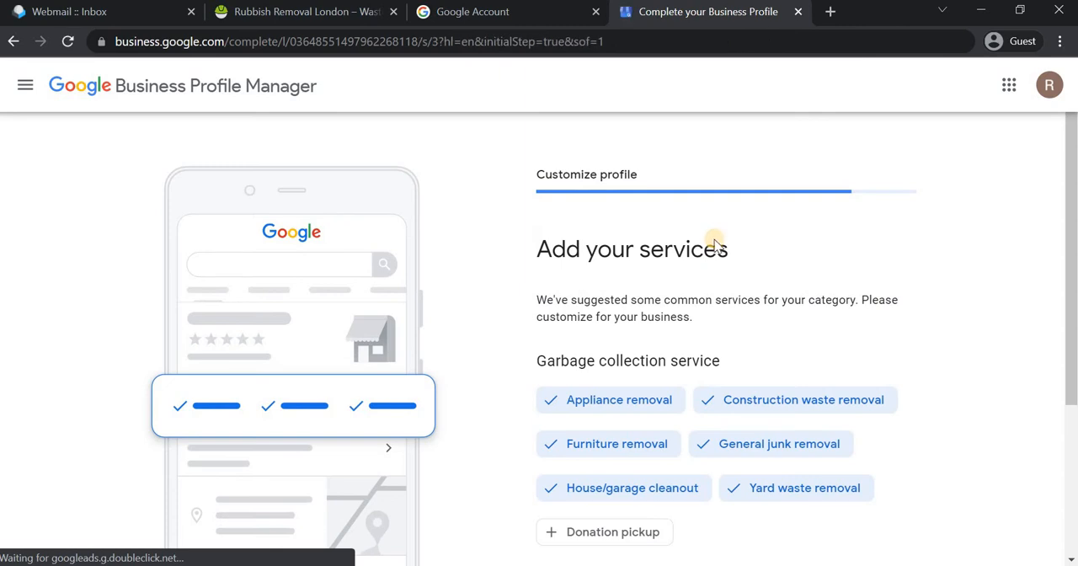
# - Review the suggested garbage collection services and expand the list to show the additional ones
pyautogui.scroll(-3, 714, 244)
pyautogui.scroll(3, 714, 245)
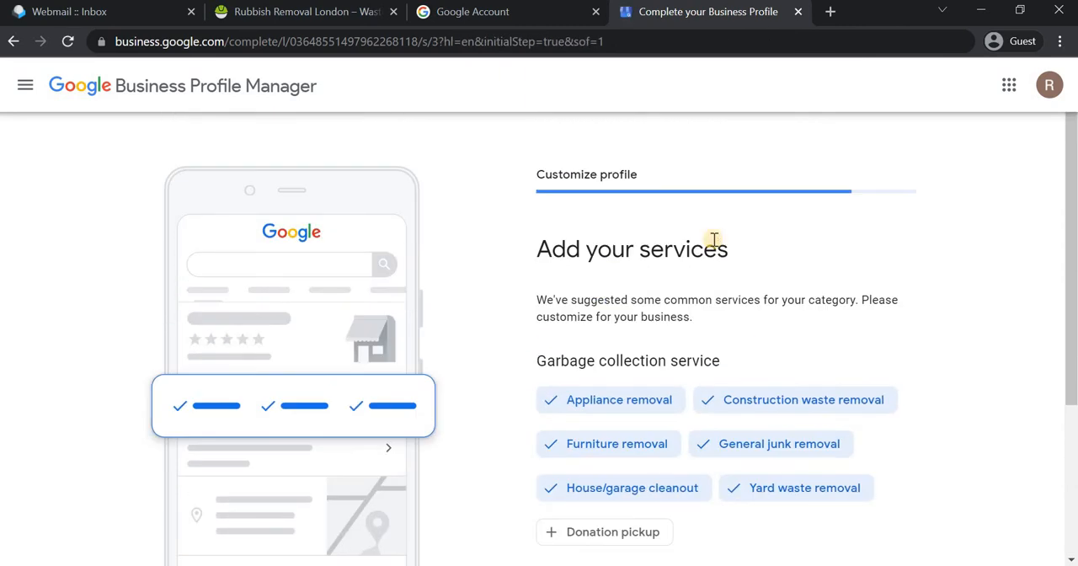
pyautogui.scroll(-3, 681, 244)
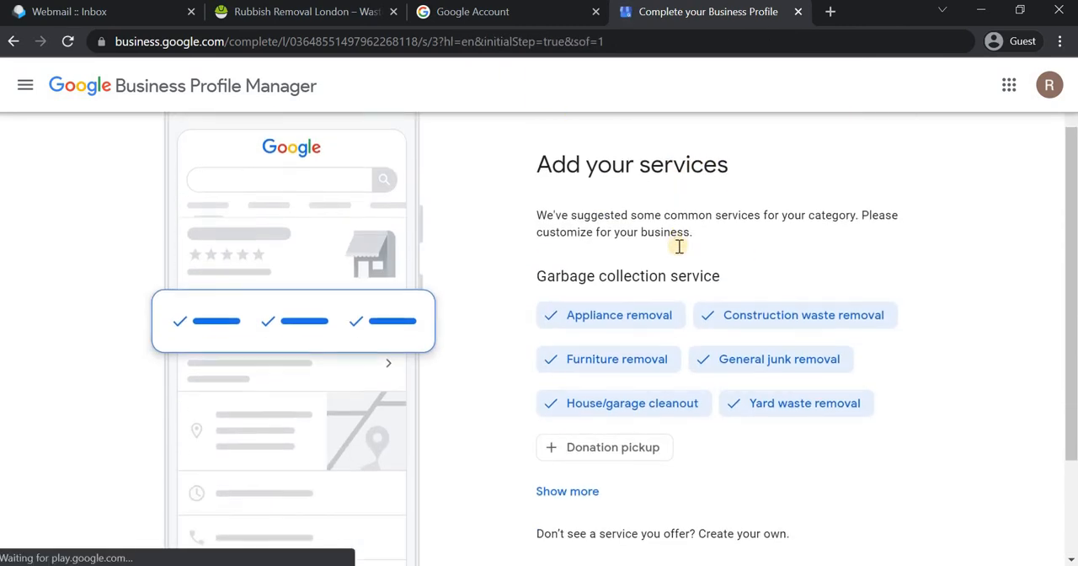
pyautogui.scroll(3, 679, 251)
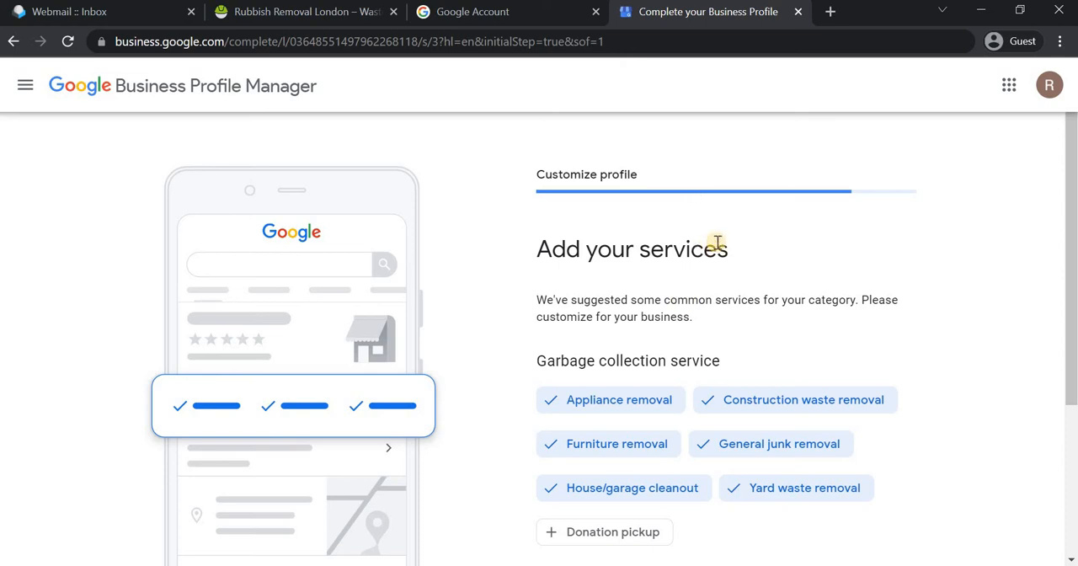
pyautogui.scroll(-3, 542, 385)
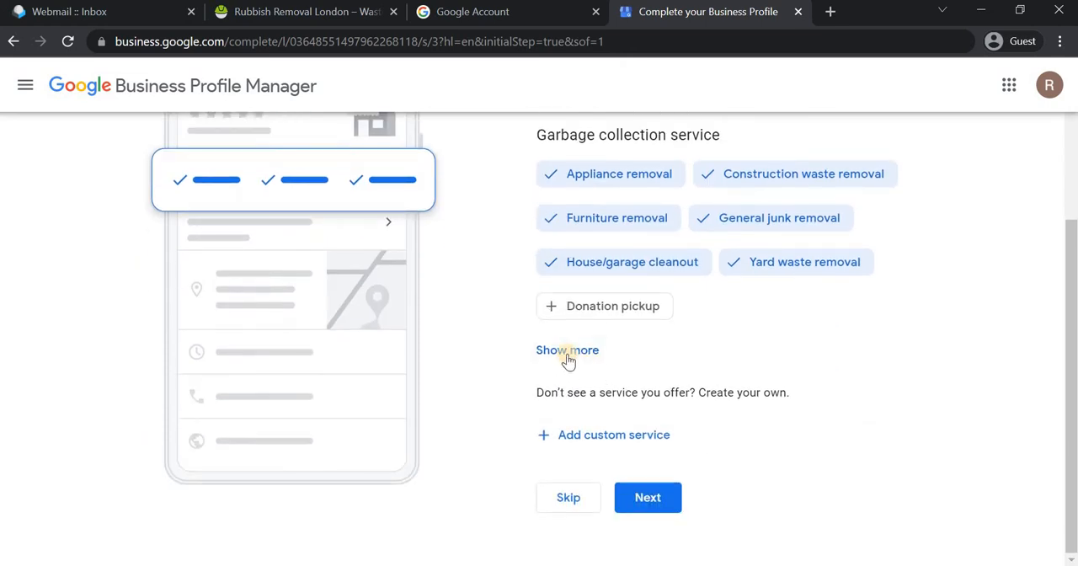
pyautogui.scroll(3, 590, 194)
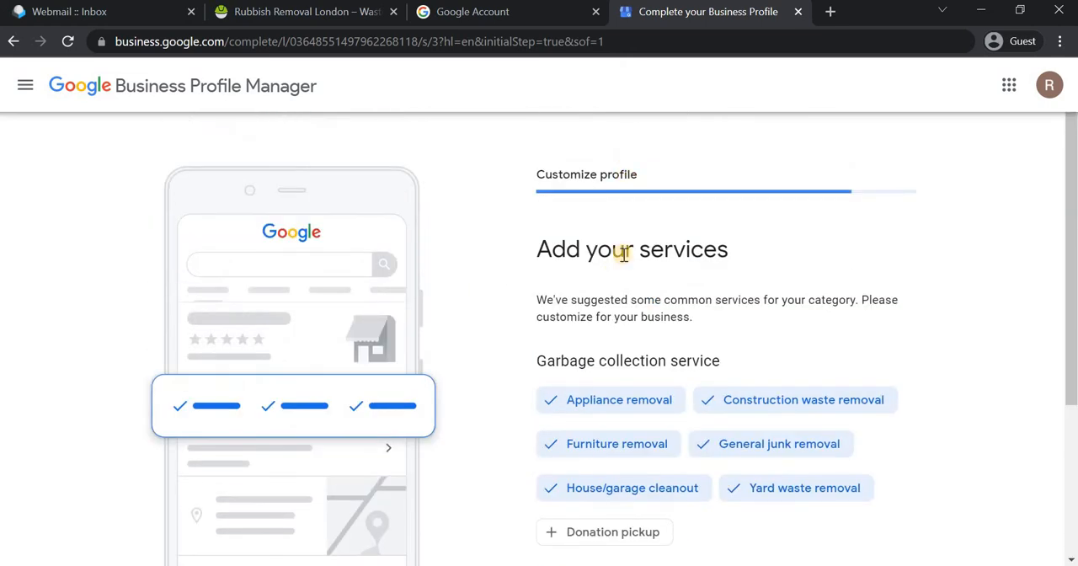
pyautogui.scroll(-1, 573, 416)
pyautogui.scroll(-1, 573, 426)
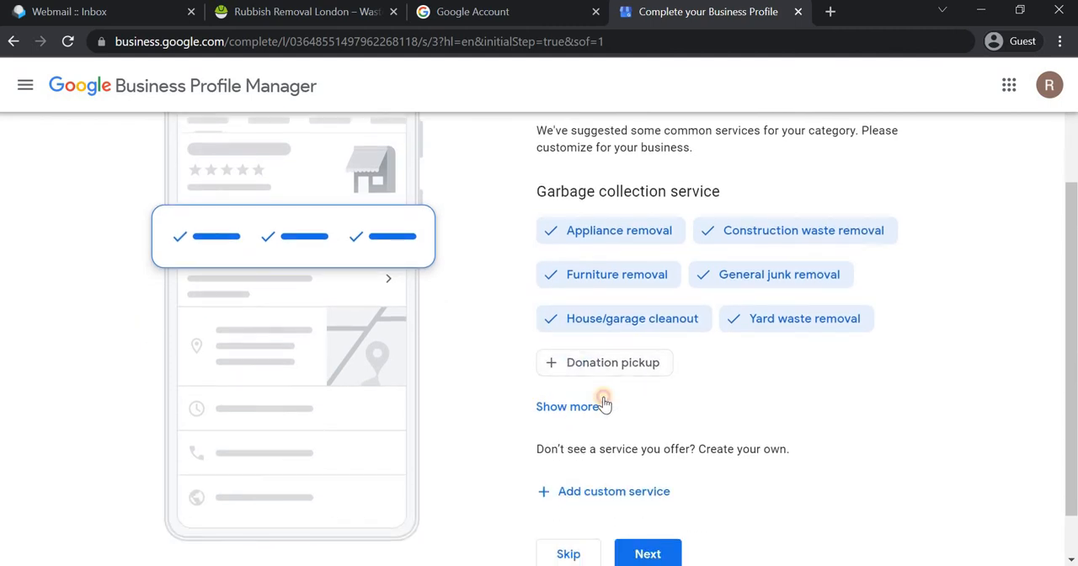
pyautogui.click(602, 405)
pyautogui.scroll(-1, 627, 381)
# - Deselect furniture removal, house/garage cleanout, yard waste removal, general junk removal and construction waste removal
pyautogui.click(608, 433)
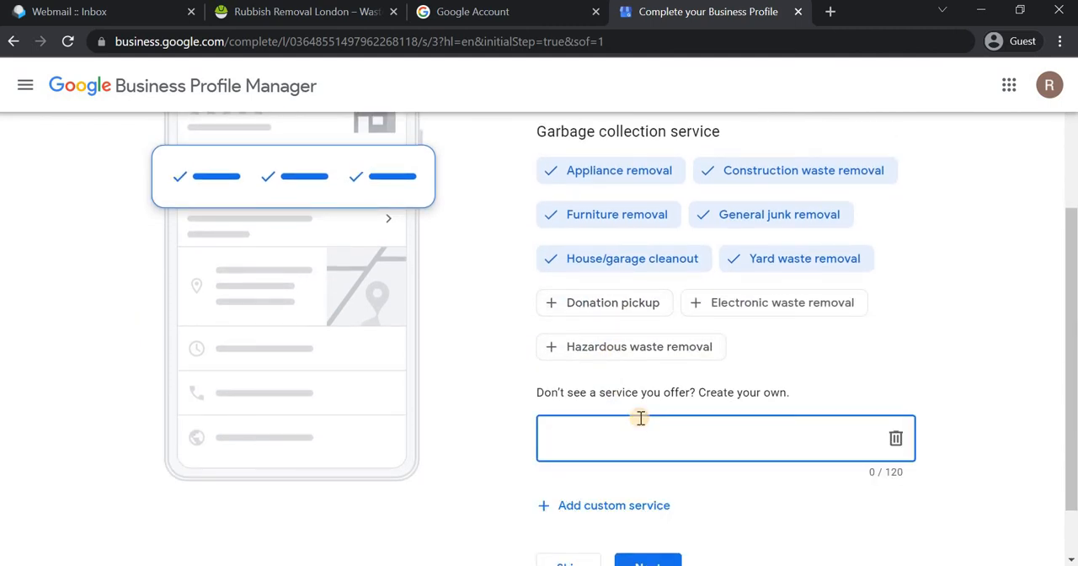
pyautogui.click(600, 221)
pyautogui.click(618, 262)
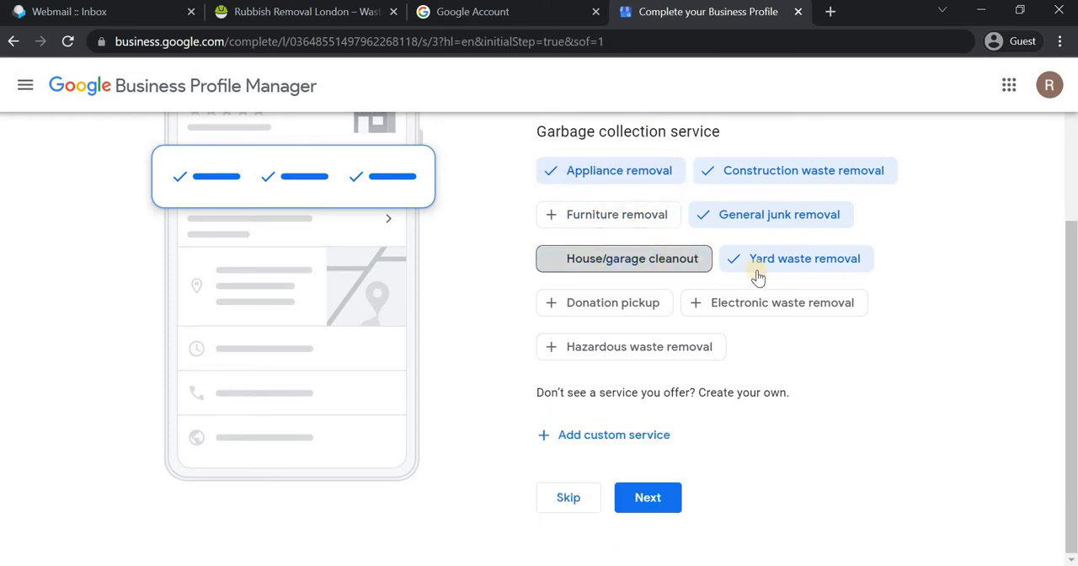
pyautogui.click(798, 263)
pyautogui.click(782, 220)
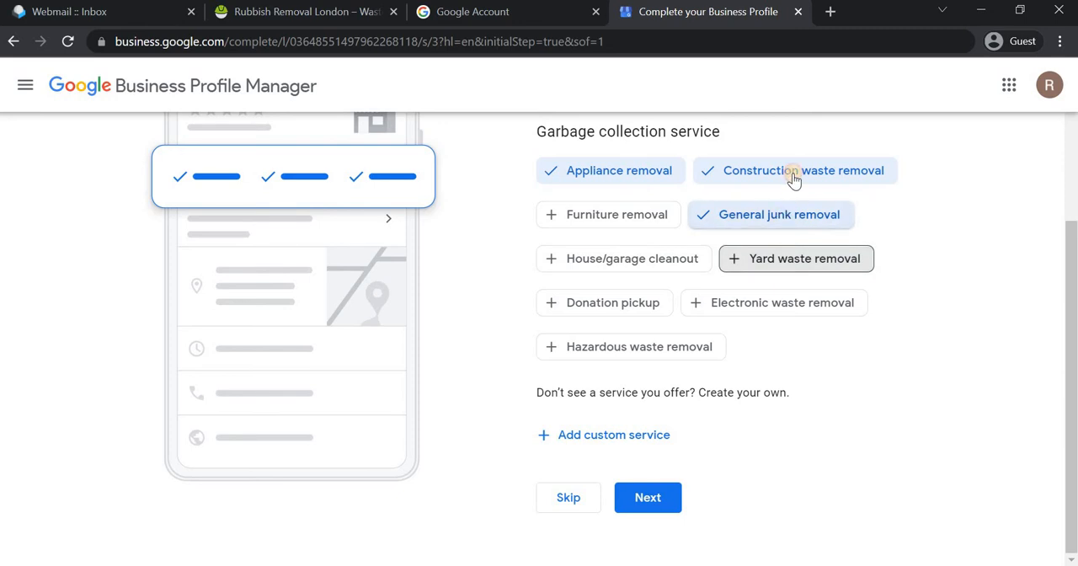
pyautogui.click(796, 173)
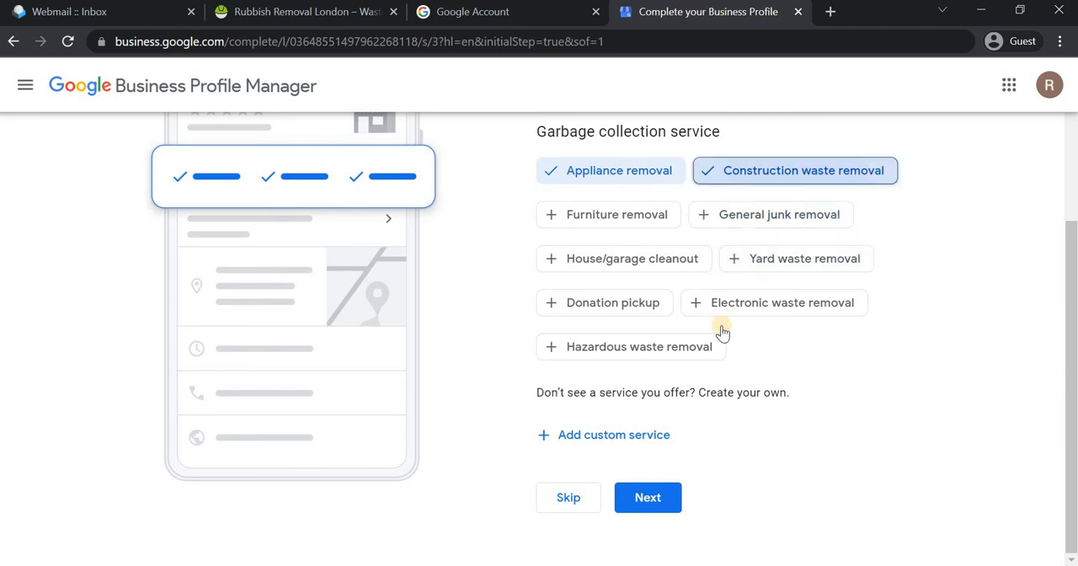
pyautogui.click(638, 435)
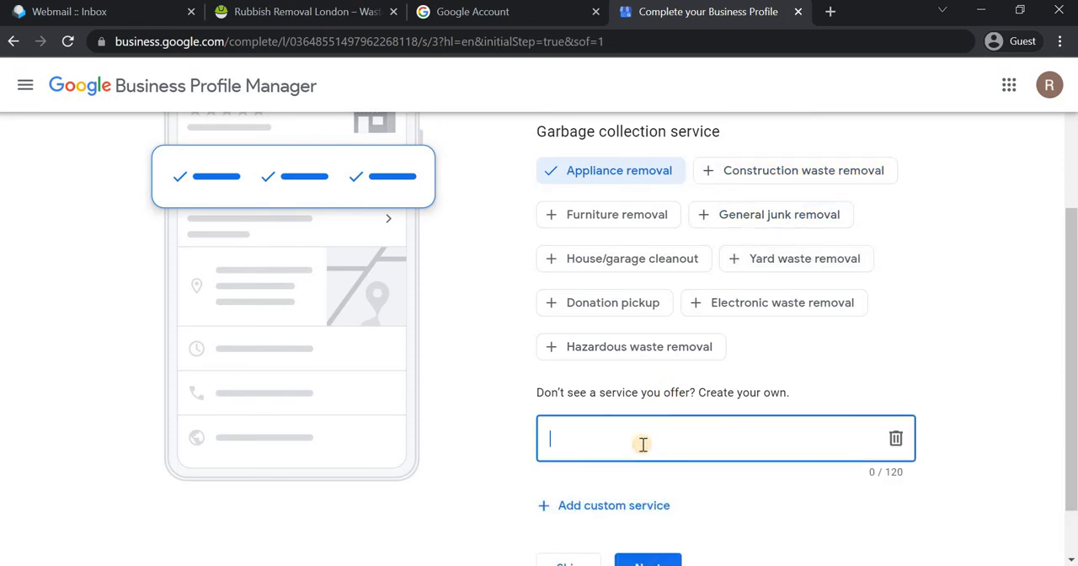
pyautogui.click(610, 303)
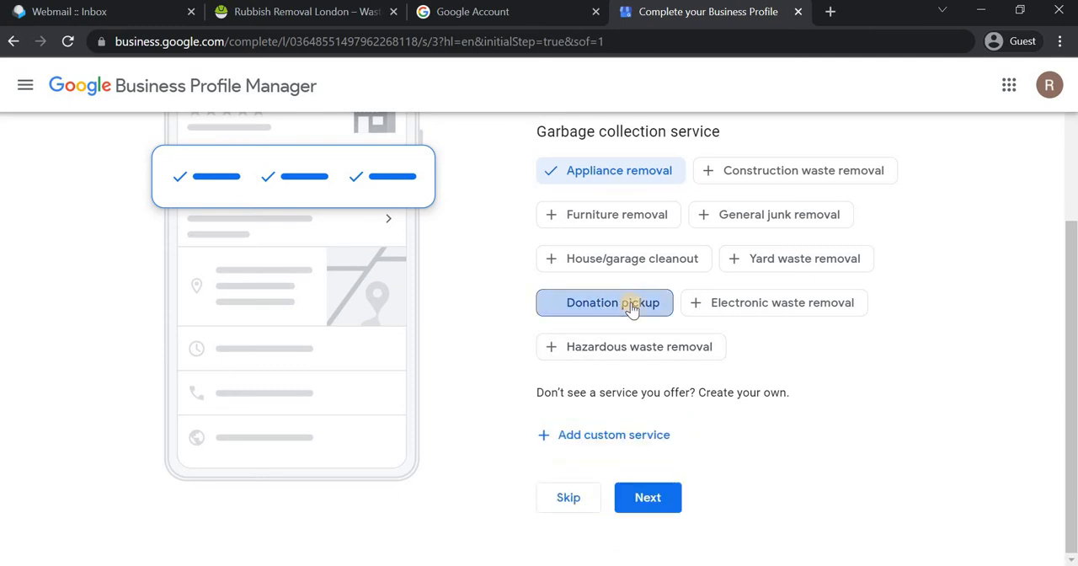
pyautogui.click(549, 308)
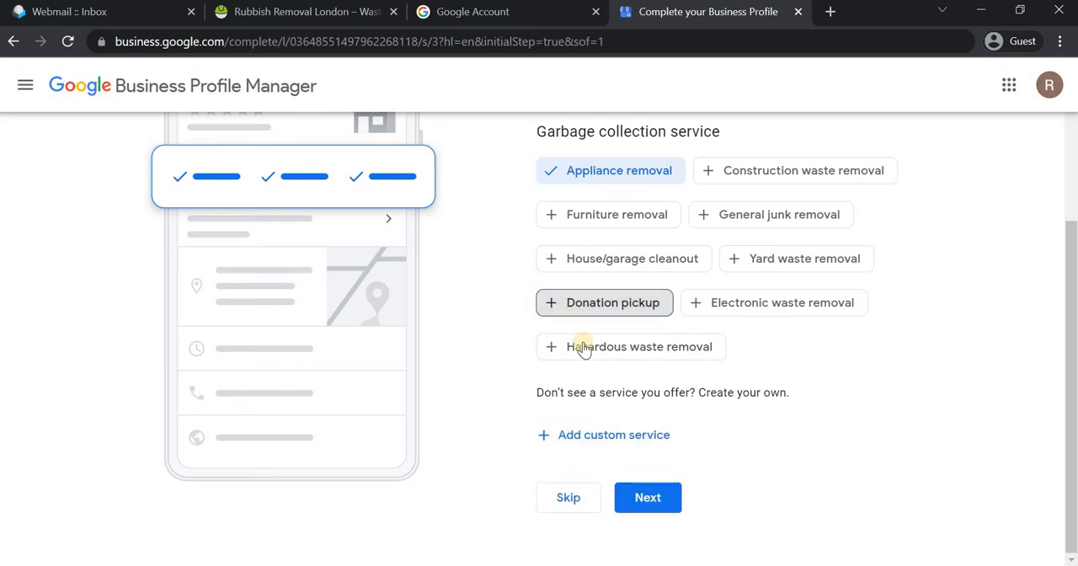
# - Select furniture removal, general junk removal, construction waste removal, house/garage cleanout, yard waste removal and hazardous waste removal as offered services
pyautogui.click(677, 216)
pyautogui.click(707, 216)
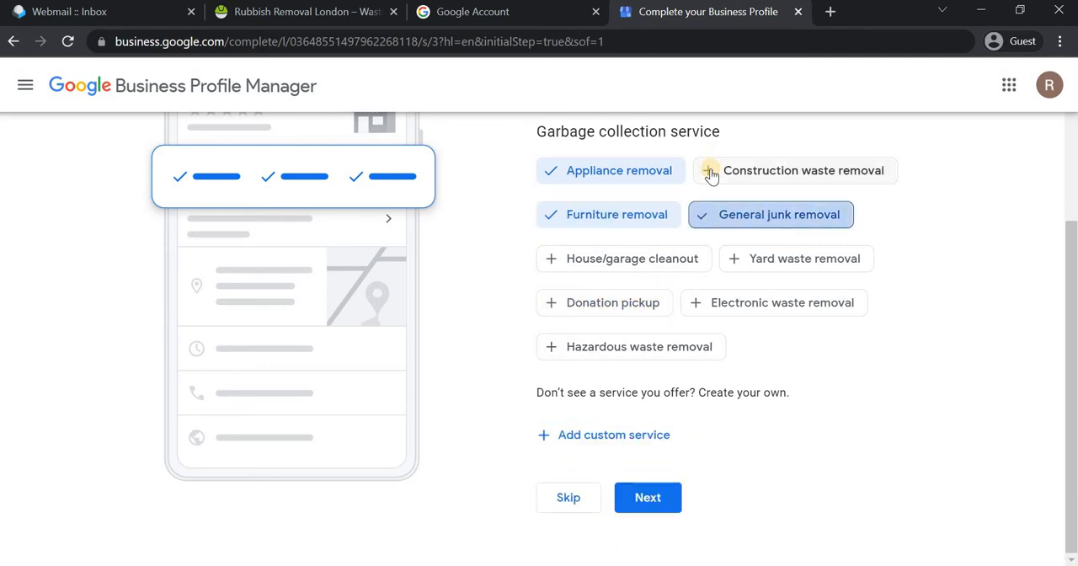
pyautogui.click(665, 253)
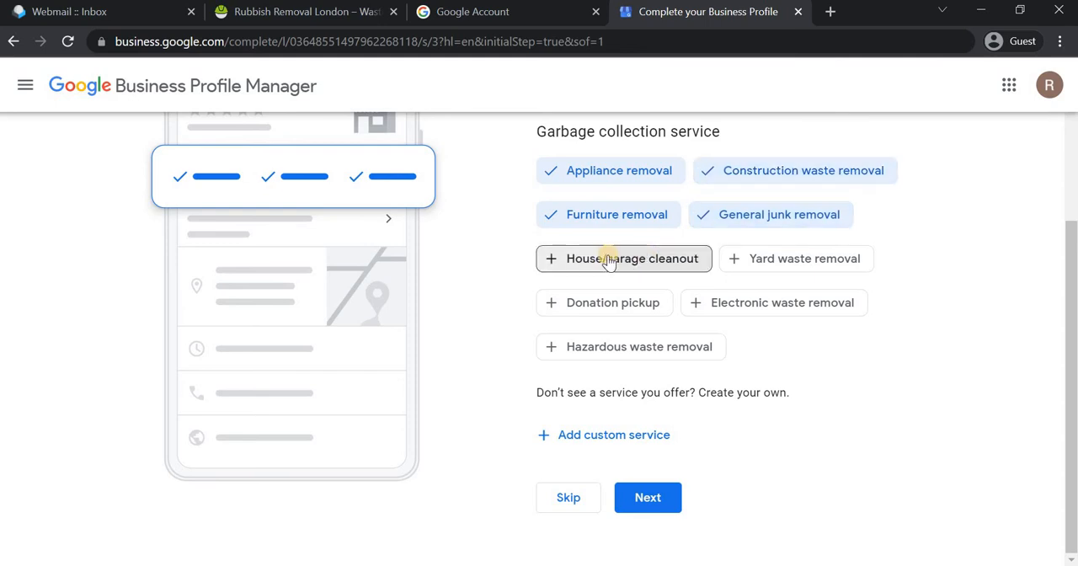
pyautogui.click(838, 263)
pyautogui.click(806, 304)
pyautogui.click(759, 306)
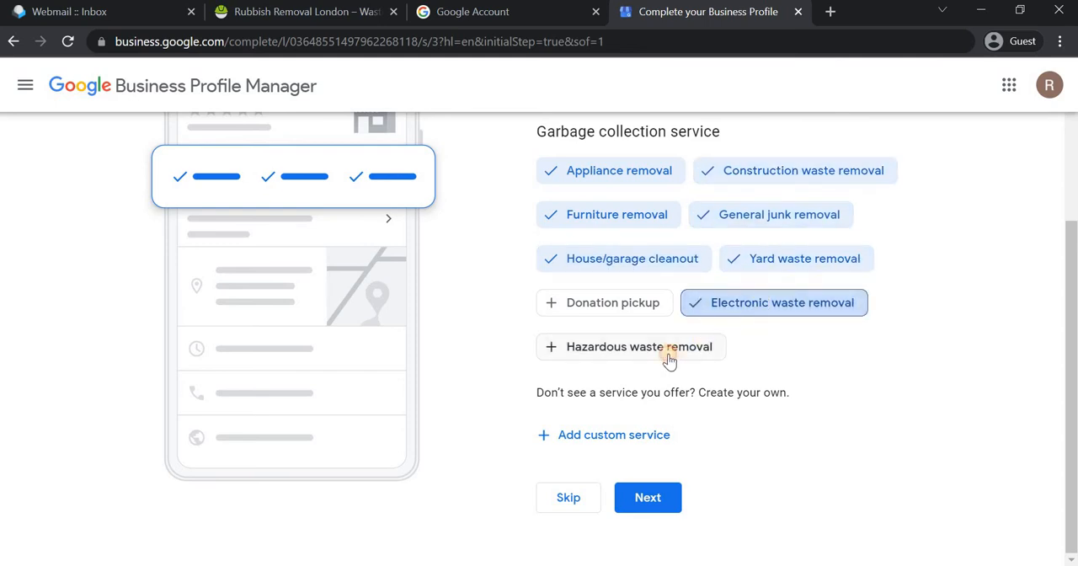
pyautogui.click(702, 352)
# - Add the custom services Office Waste Clearance, Commercial Waste Clearance and Residential Waste Clearance, and continue to the business hours
pyautogui.click(633, 438)
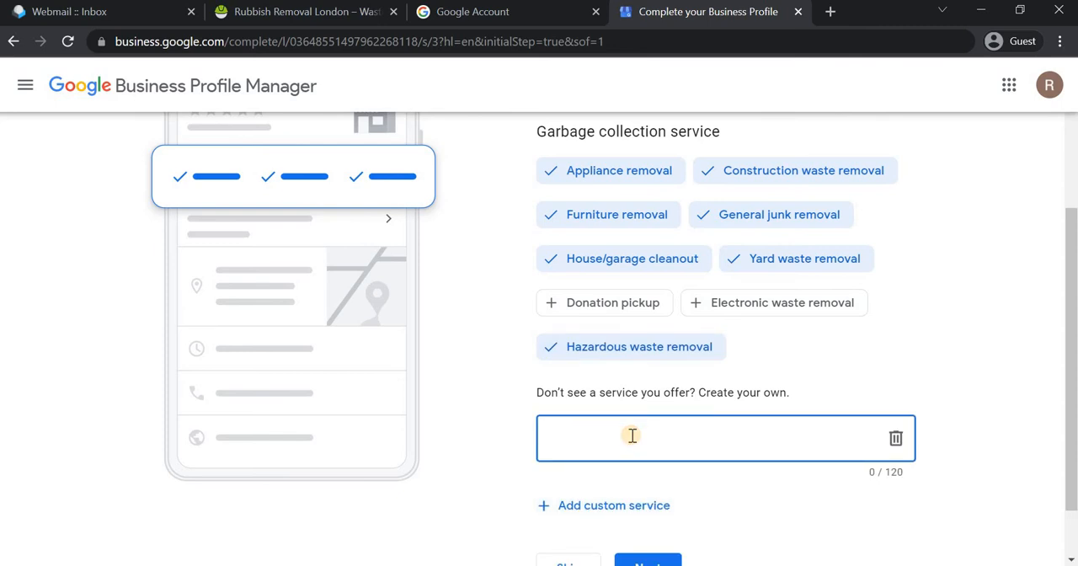
pyautogui.write('Office Waste Clearance')
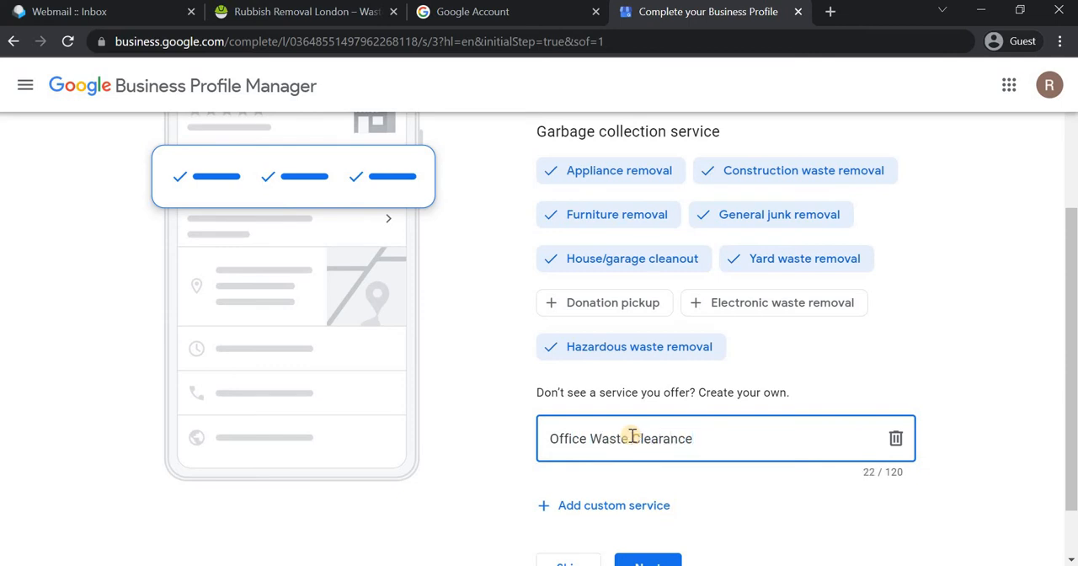
pyautogui.scroll(-1, 665, 475)
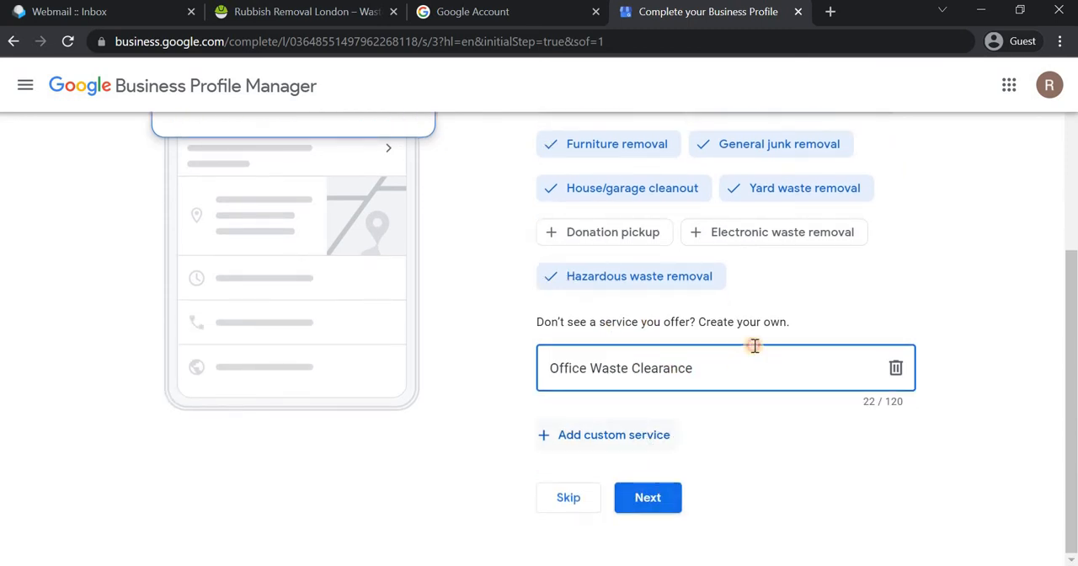
pyautogui.click(633, 433)
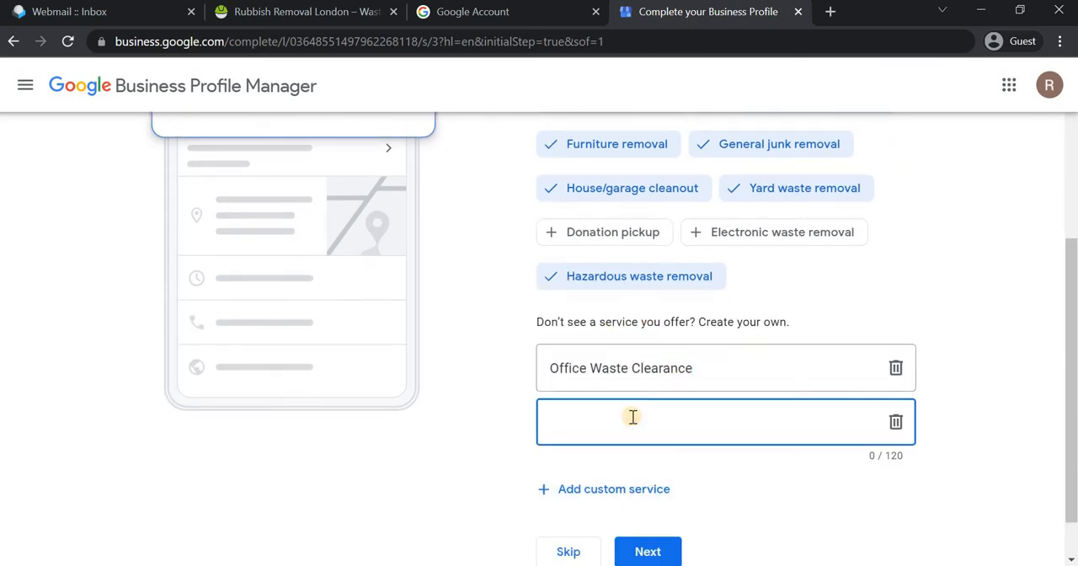
pyautogui.write('Commercial Waste Clearance')
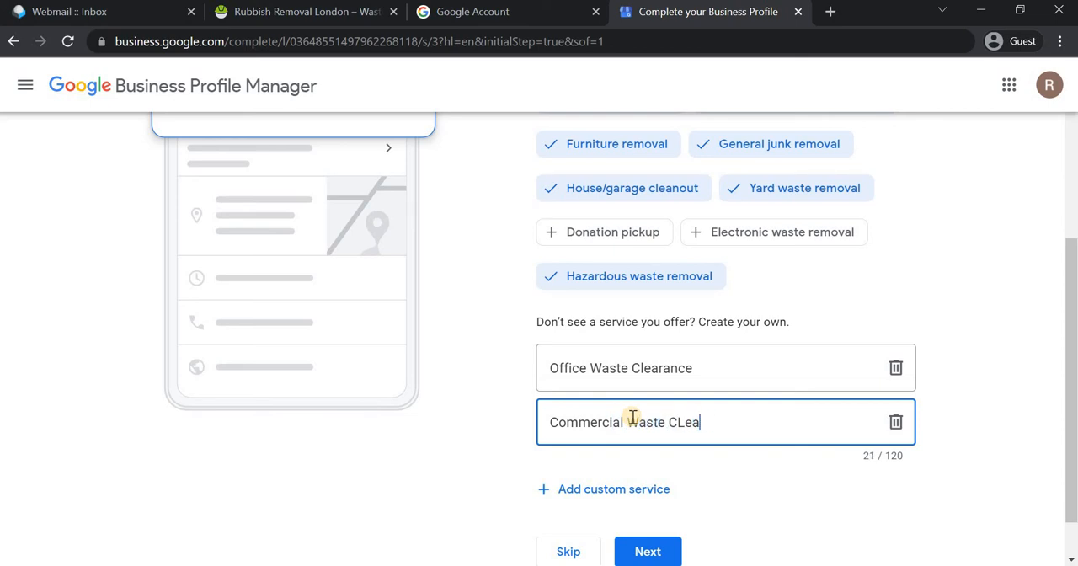
pyautogui.click(620, 489)
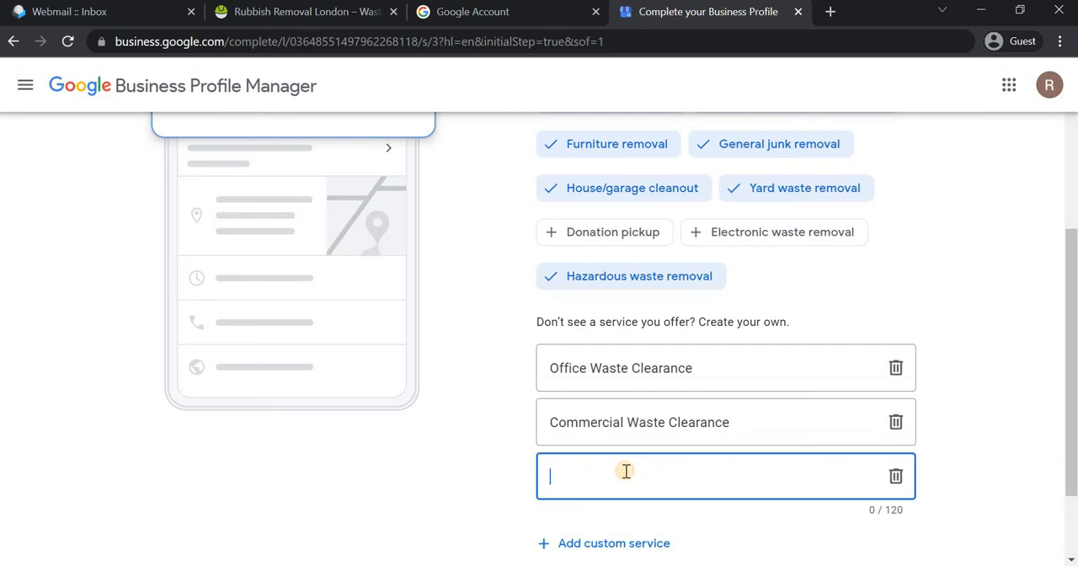
pyautogui.write('Residential Waste Cle')
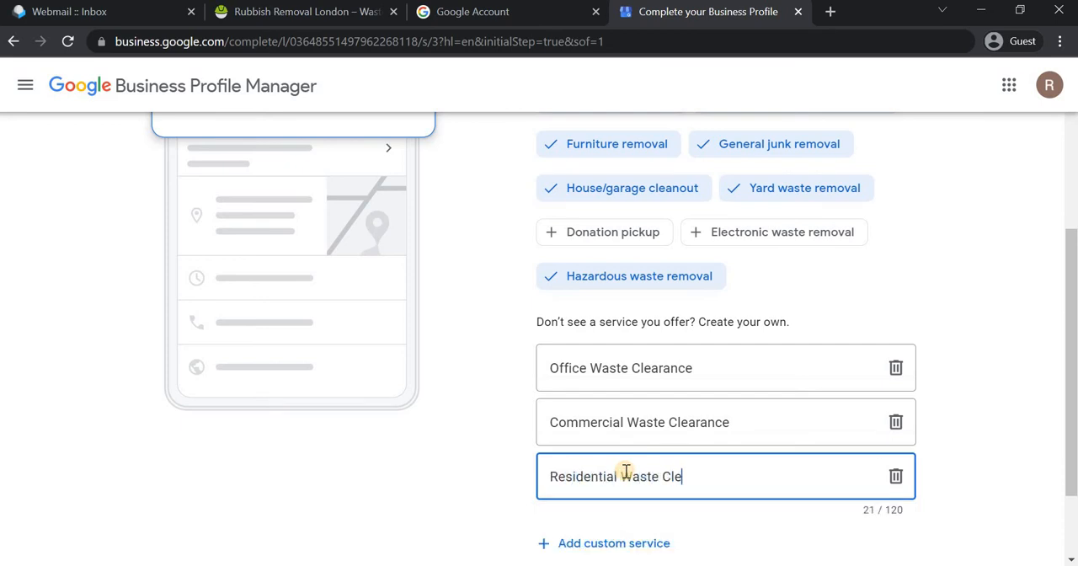
pyautogui.write('arance')
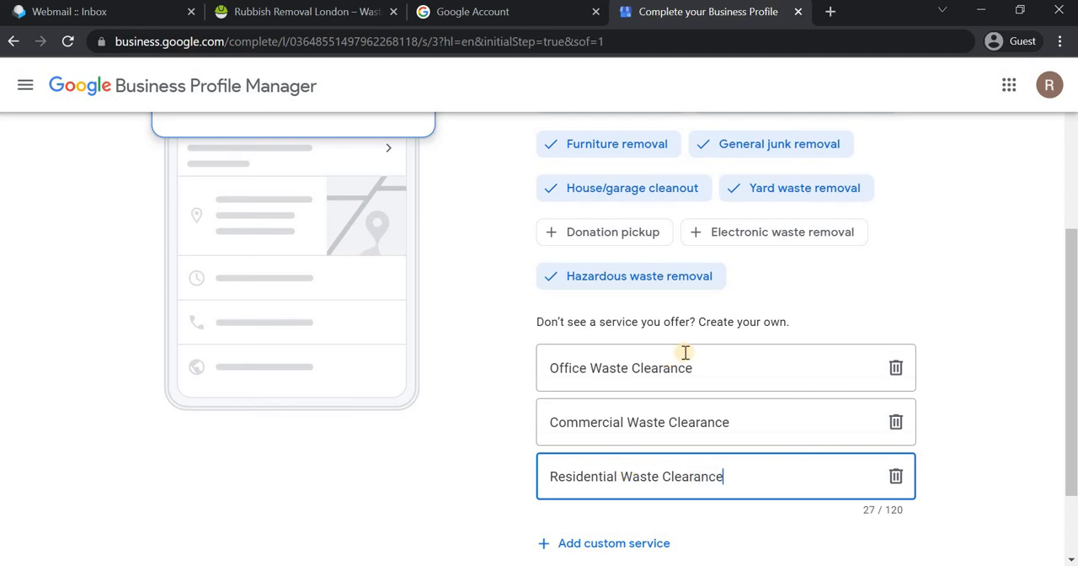
pyautogui.scroll(-1, 686, 351)
pyautogui.click(649, 522)
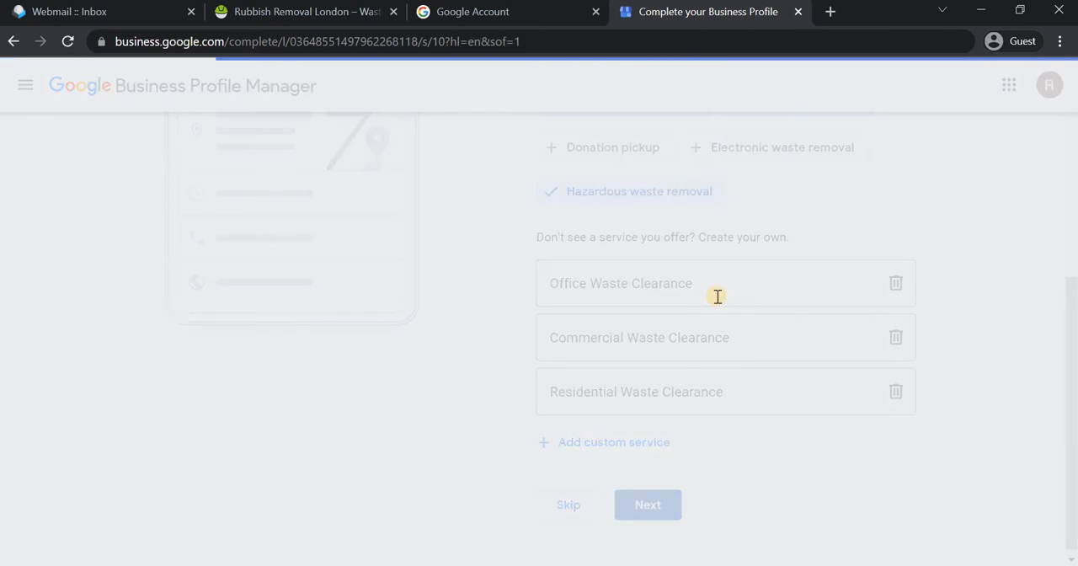
# - Mark the business as open on all seven days from Sunday to Saturday and try to continue
pyautogui.scroll(-1, 656, 266)
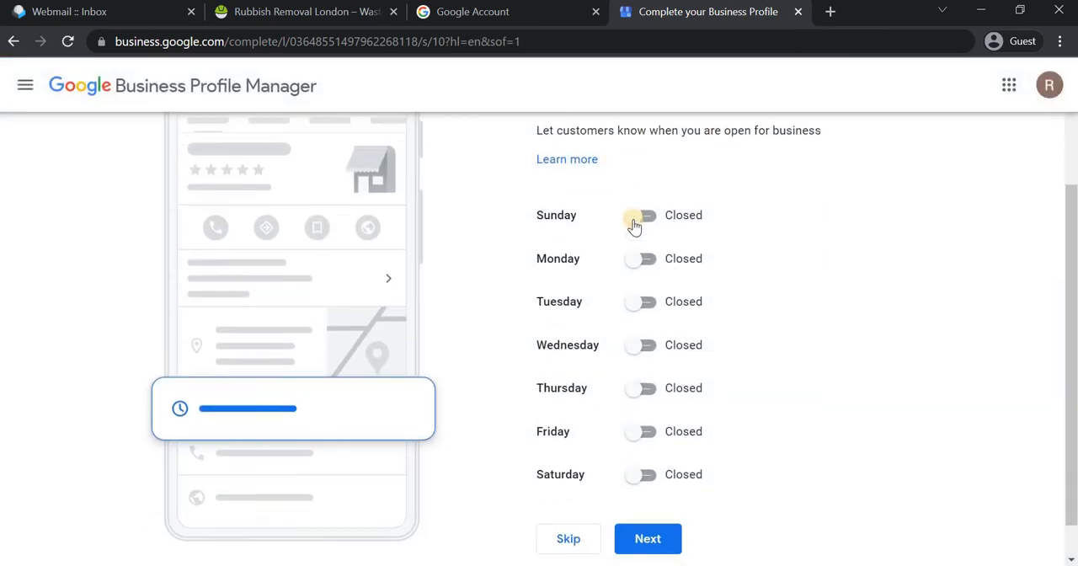
pyautogui.click(638, 216)
pyautogui.click(643, 295)
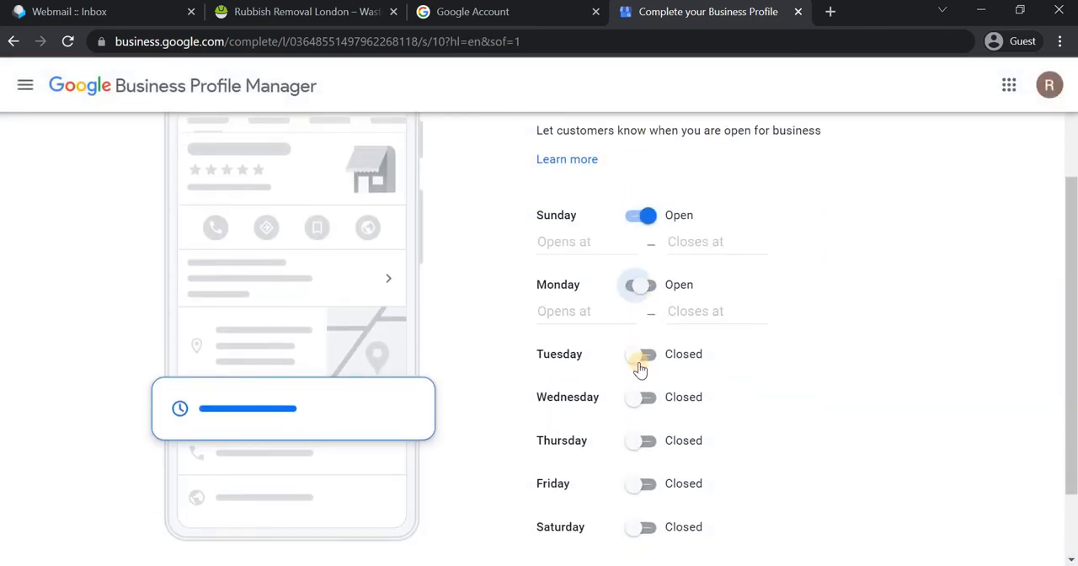
pyautogui.click(637, 361)
pyautogui.click(640, 397)
pyautogui.scroll(-2, 633, 374)
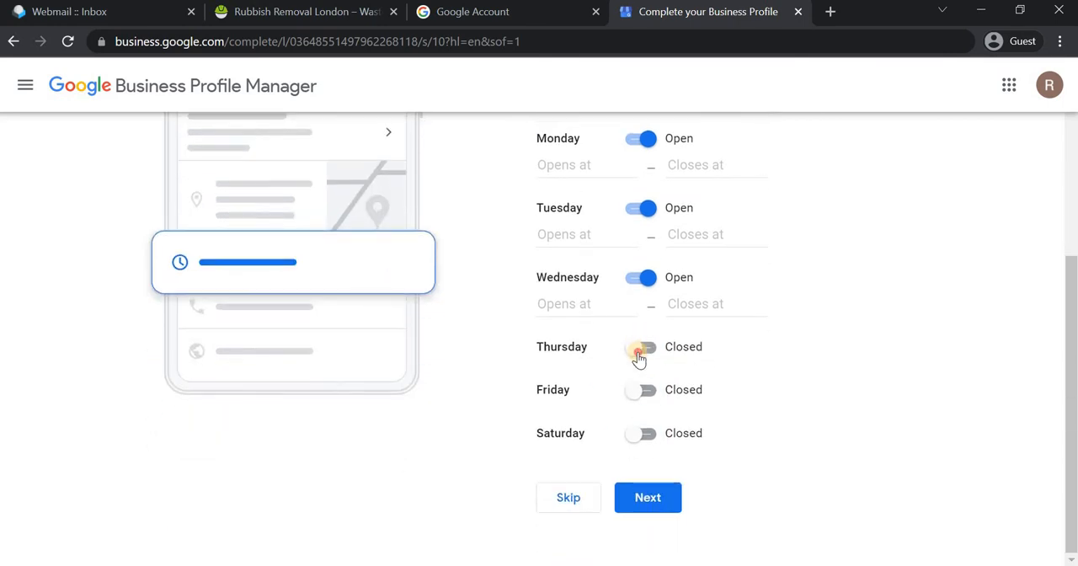
pyautogui.click(640, 349)
pyautogui.click(641, 416)
pyautogui.click(640, 486)
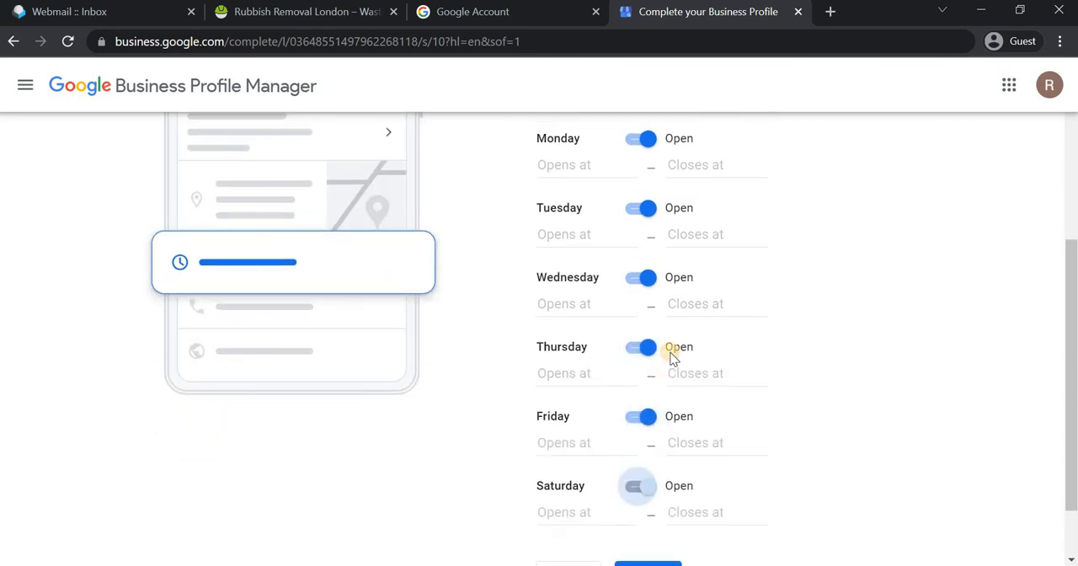
pyautogui.scroll(-1, 642, 497)
pyautogui.click(652, 491)
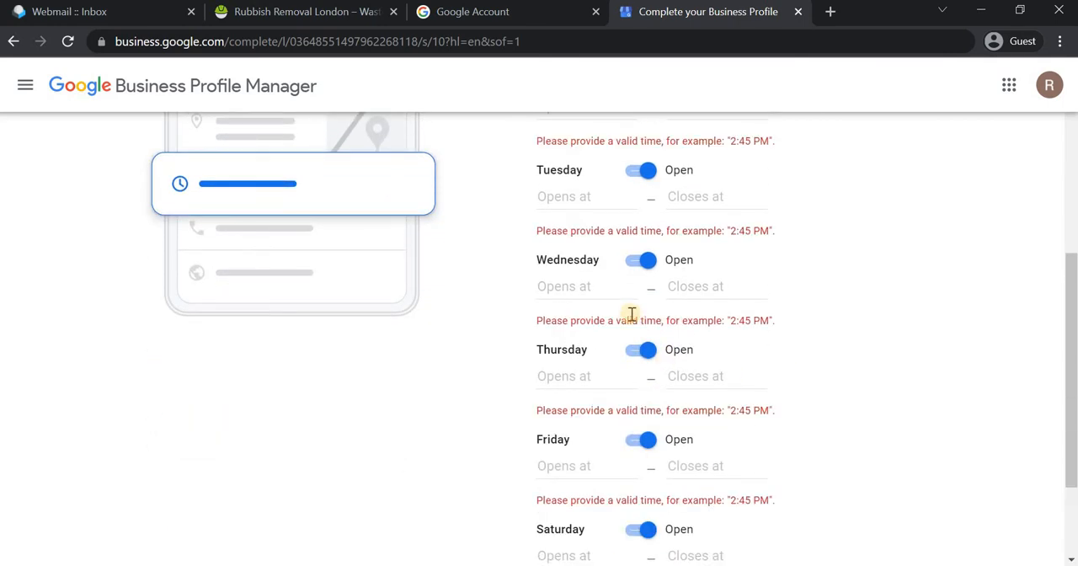
# - Set the opening hours for Sunday, Monday, Tuesday and Wednesday to 24 hours
pyautogui.scroll(3, 630, 313)
pyautogui.click(562, 270)
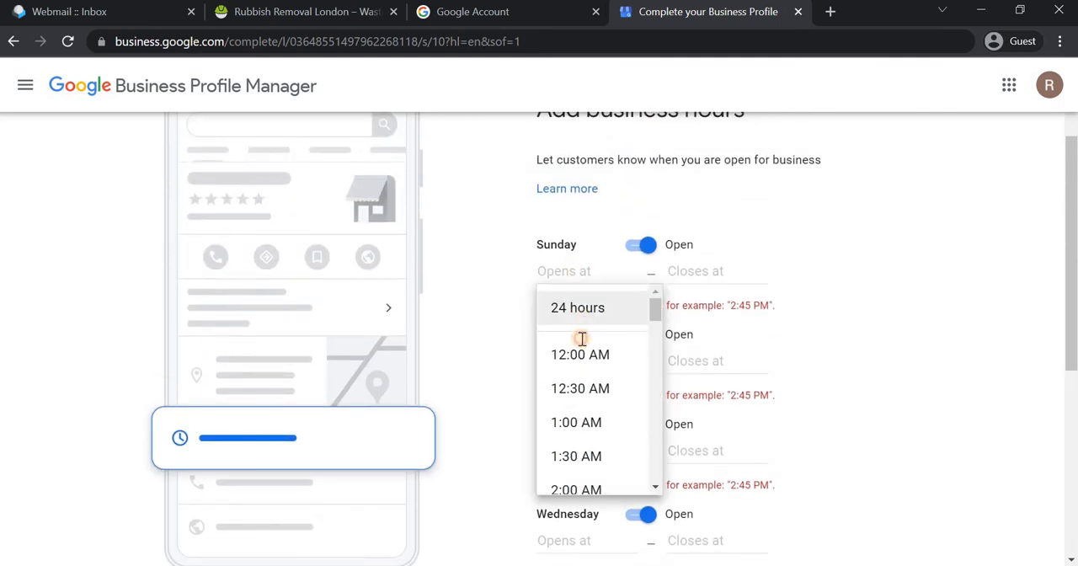
pyautogui.click(582, 330)
pyautogui.click(572, 334)
pyautogui.click(586, 373)
pyautogui.click(564, 397)
pyautogui.click(592, 443)
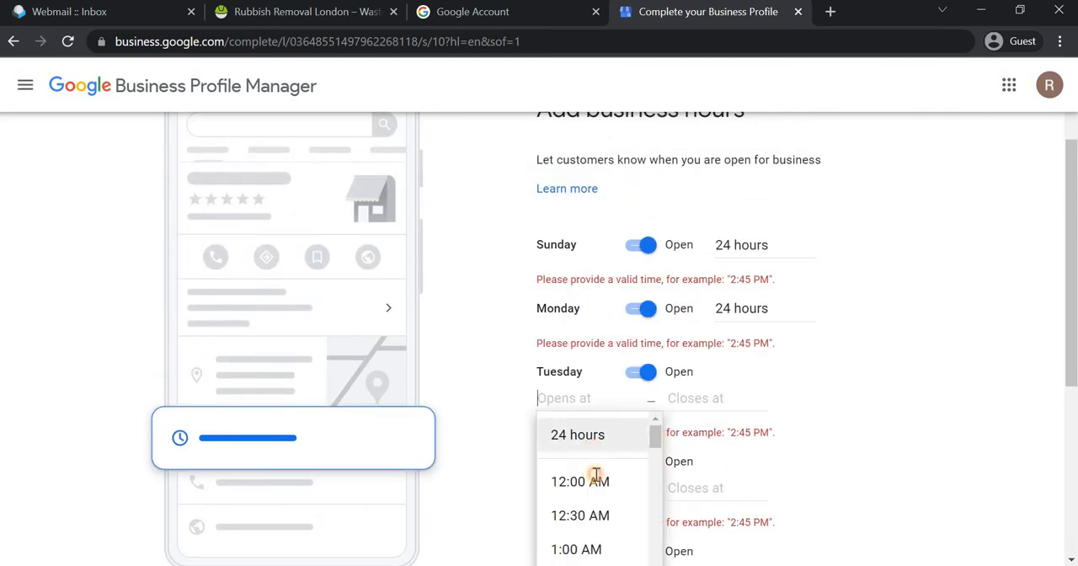
pyautogui.click(597, 469)
pyautogui.click(589, 498)
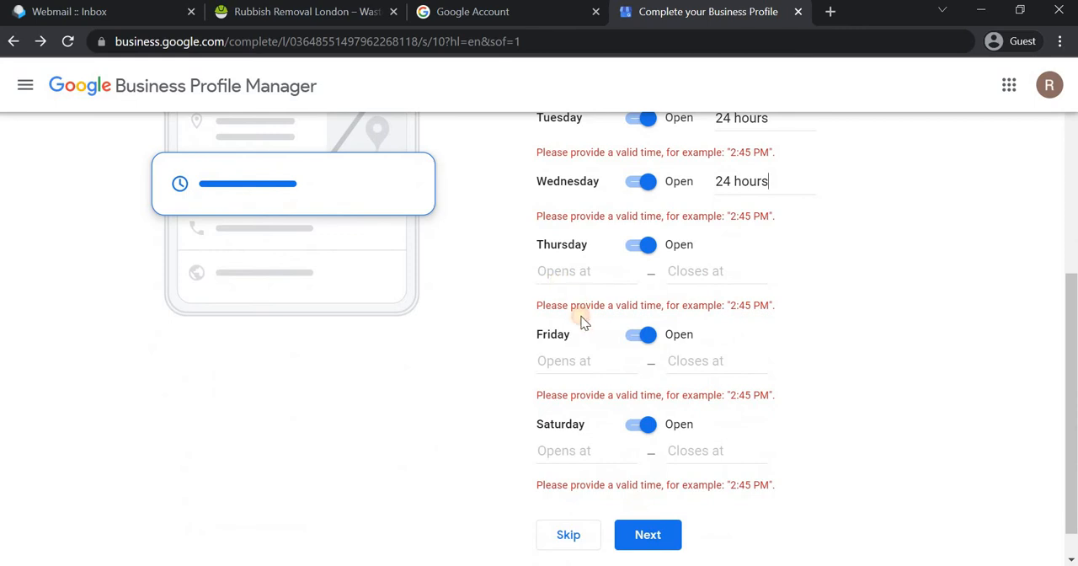
# - Set the opening hours for Thursday, Friday and Saturday to 24 hours and continue to the business description page
pyautogui.click(573, 273)
pyautogui.click(579, 310)
pyautogui.click(584, 338)
pyautogui.click(585, 396)
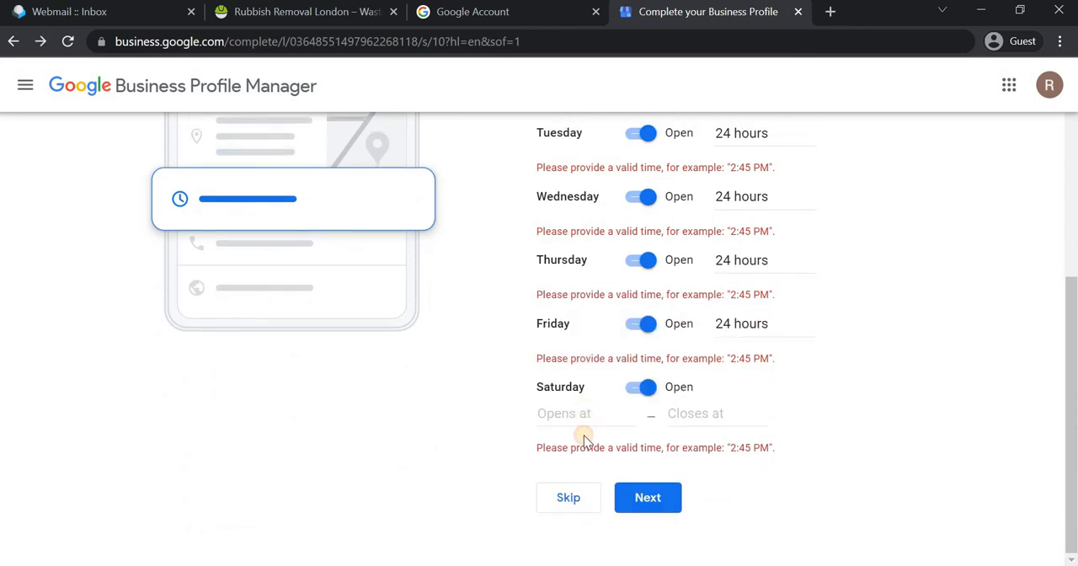
pyautogui.click(583, 422)
pyautogui.click(589, 450)
pyautogui.click(654, 499)
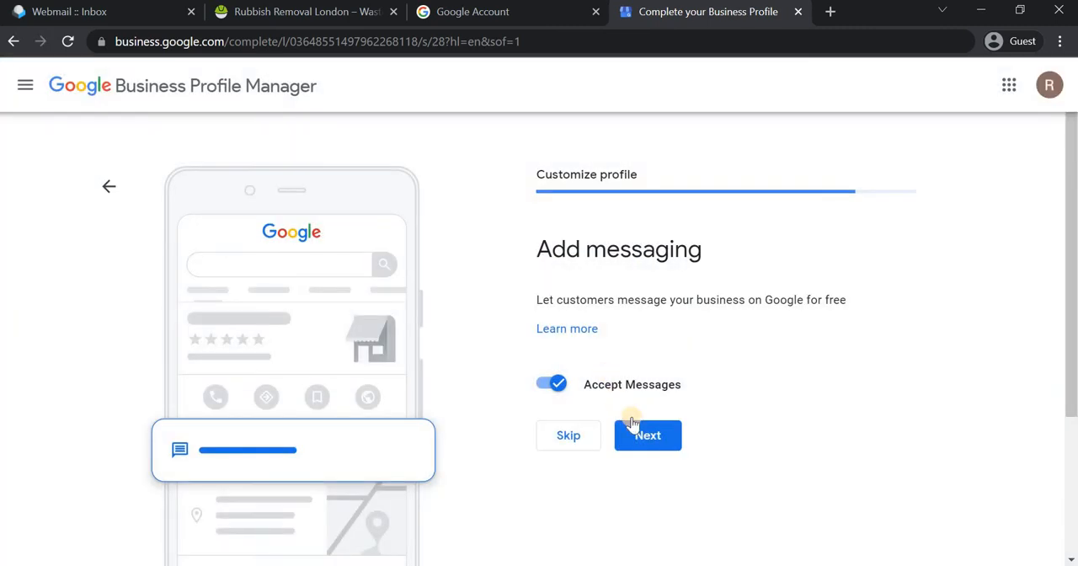
pyautogui.click(636, 430)
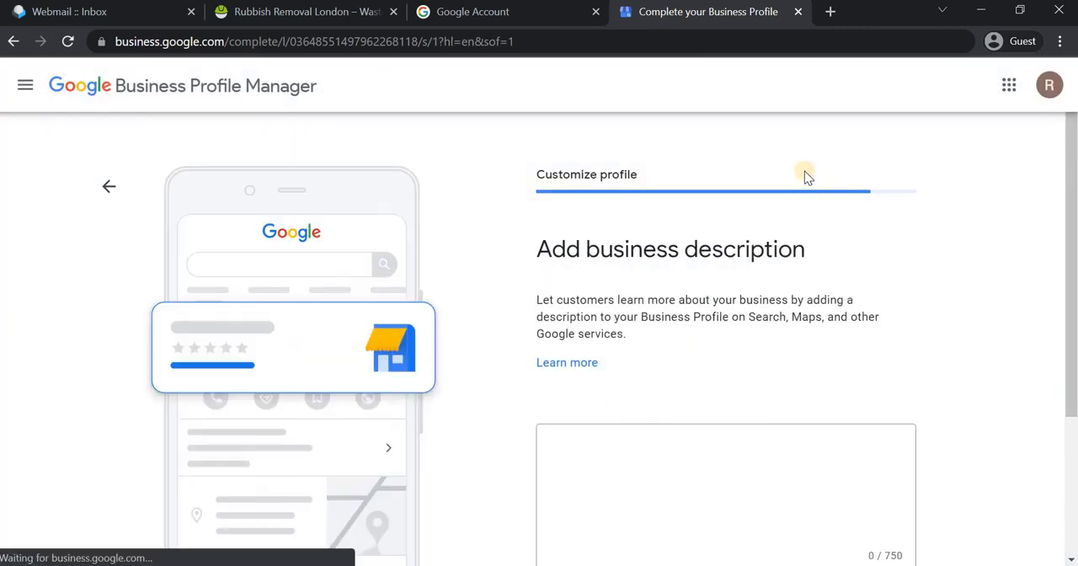
# - Begin the business description with "Rubbish Removal London - Contact Us for all kind of Waste Clearance & Junk Removal"
pyautogui.scroll(-2, 634, 236)
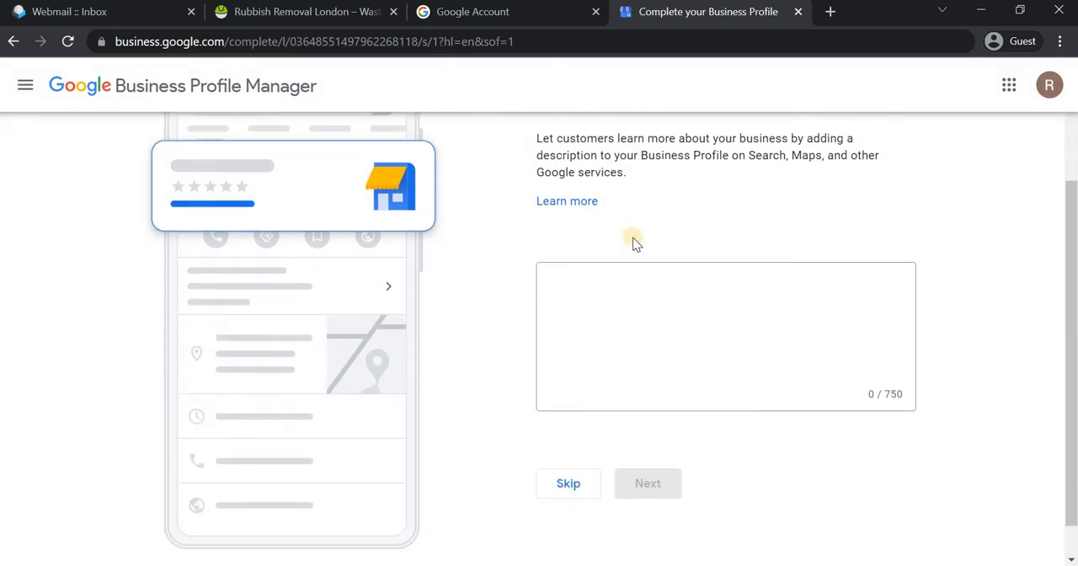
pyautogui.click(637, 328)
pyautogui.scroll(1, 637, 329)
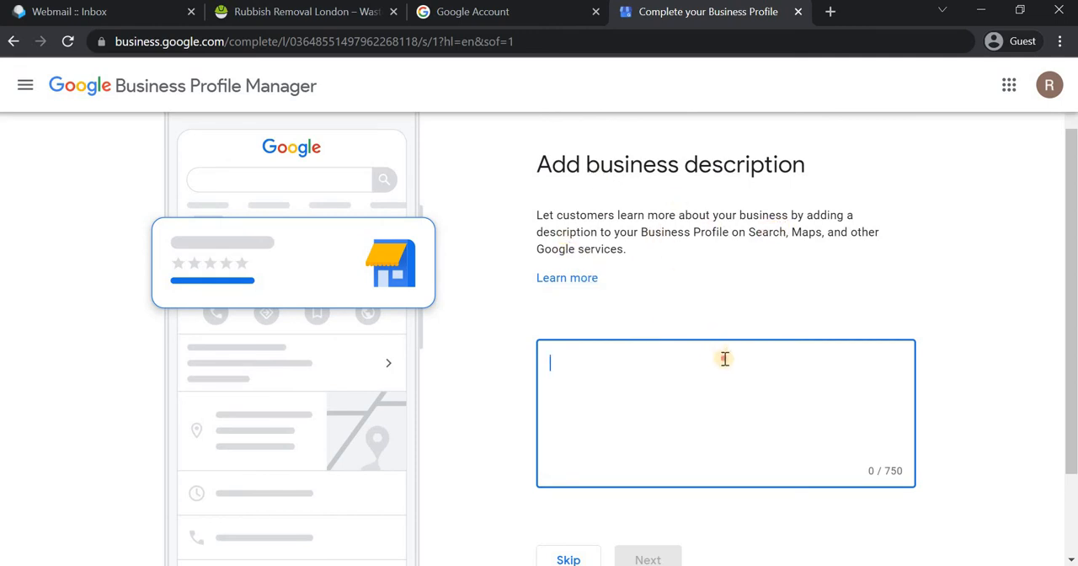
pyautogui.write('Rubbish')
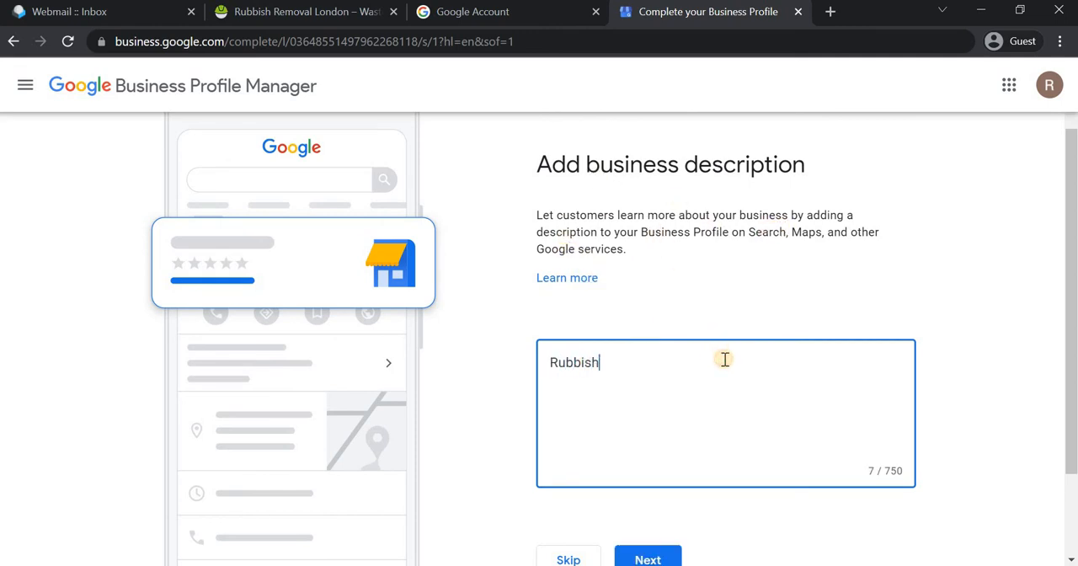
pyautogui.write(' Remocal London - Contact Us ')
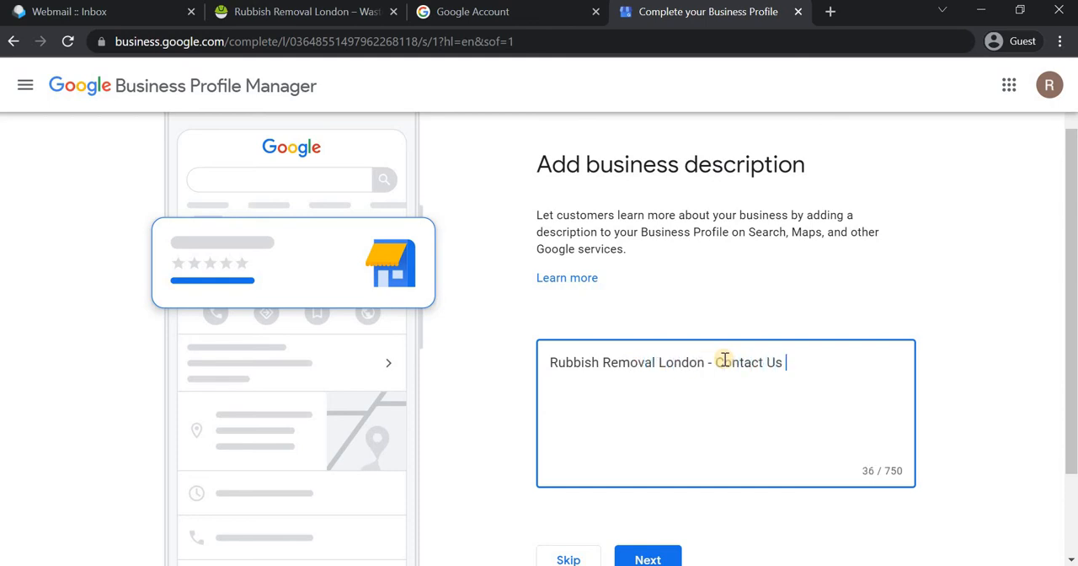
pyautogui.write('for all kind of')
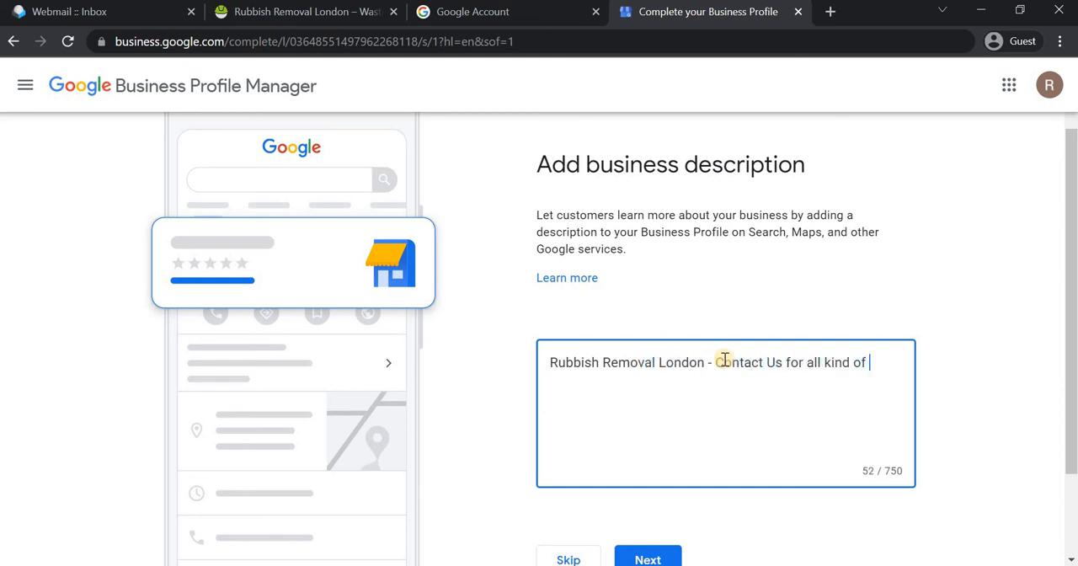
pyautogui.write(' Waste Clear')
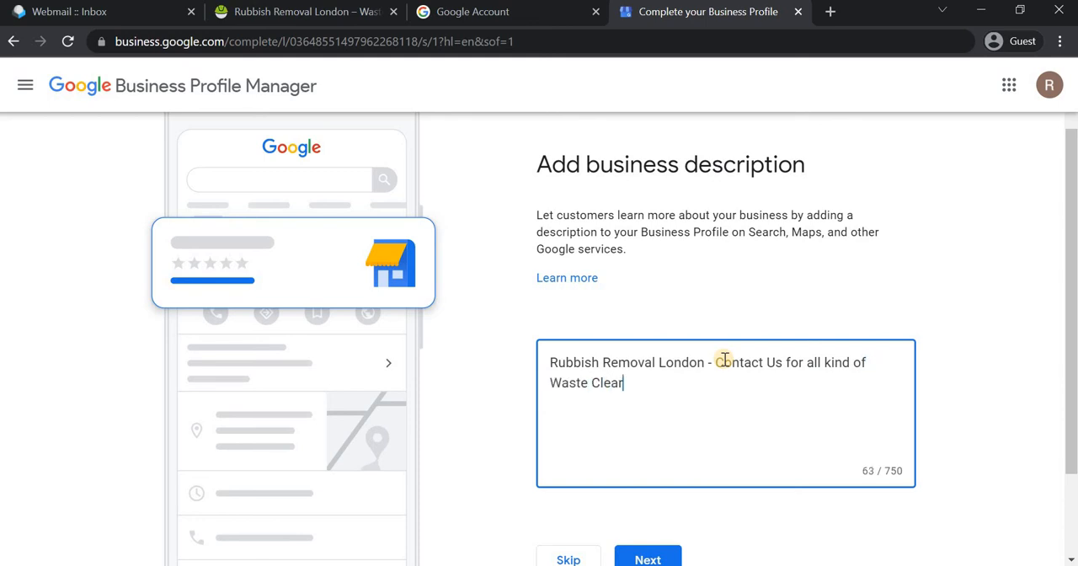
pyautogui.write('ance & Junk Removal e')
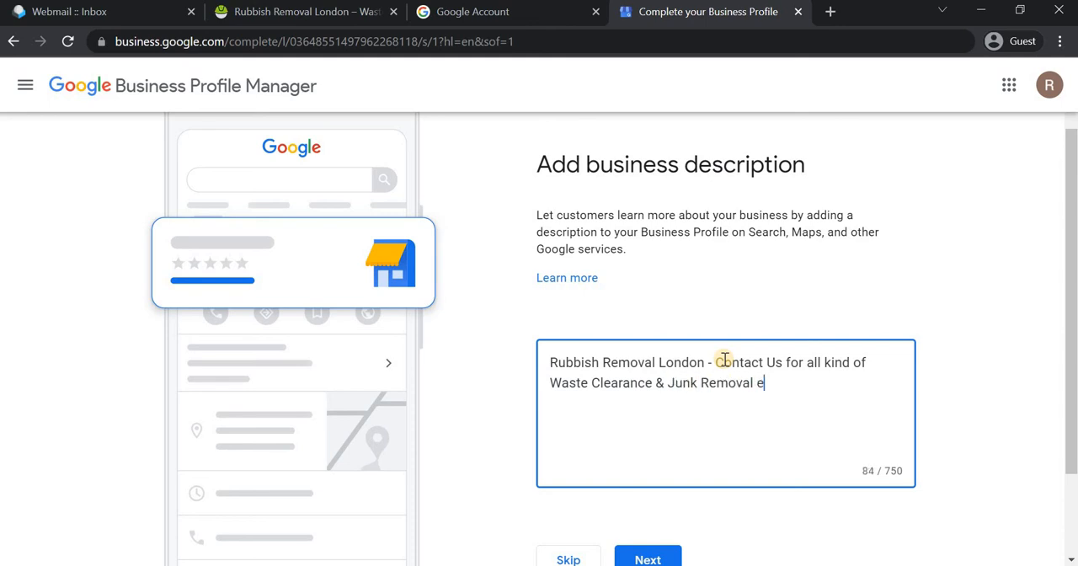
pyautogui.press('BackSpace')
pyautogui.write('Services in London ')
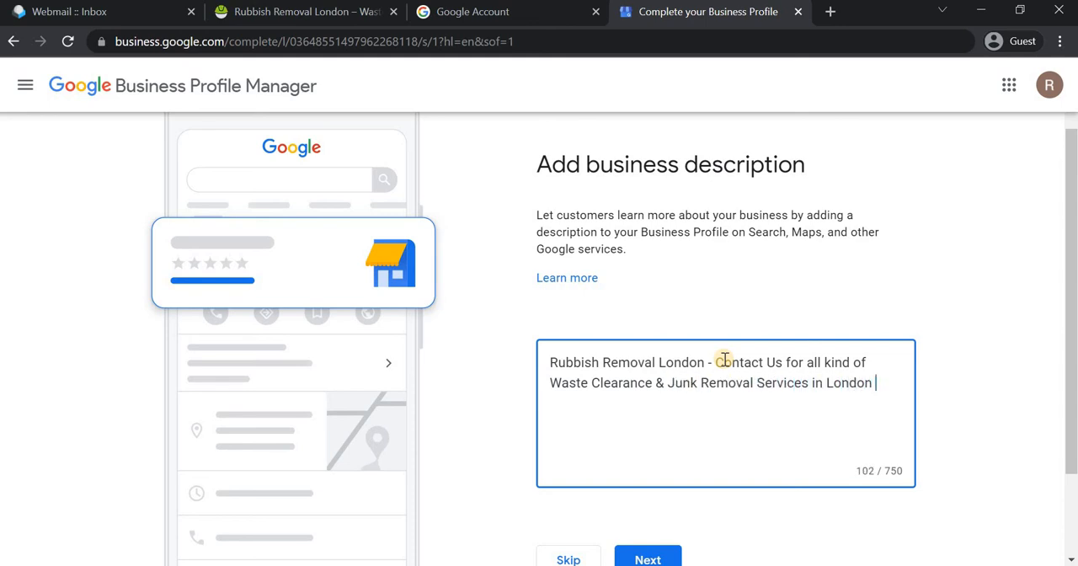
pyautogui.write('at afofo')
pyautogui.write('dabll')
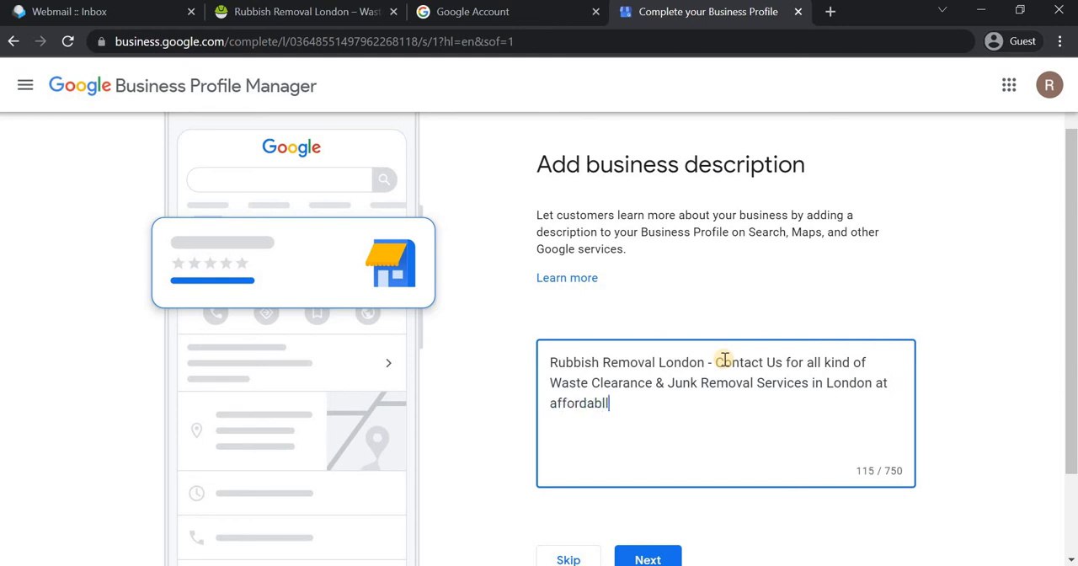
pyautogui.write('e')
# - Complete the description's sentence with "Services in London at affordable prices."
pyautogui.press('BackSpace')
pyautogui.press('BackSpace')
pyautogui.press('BackSpace')
pyautogui.write('e prices.')
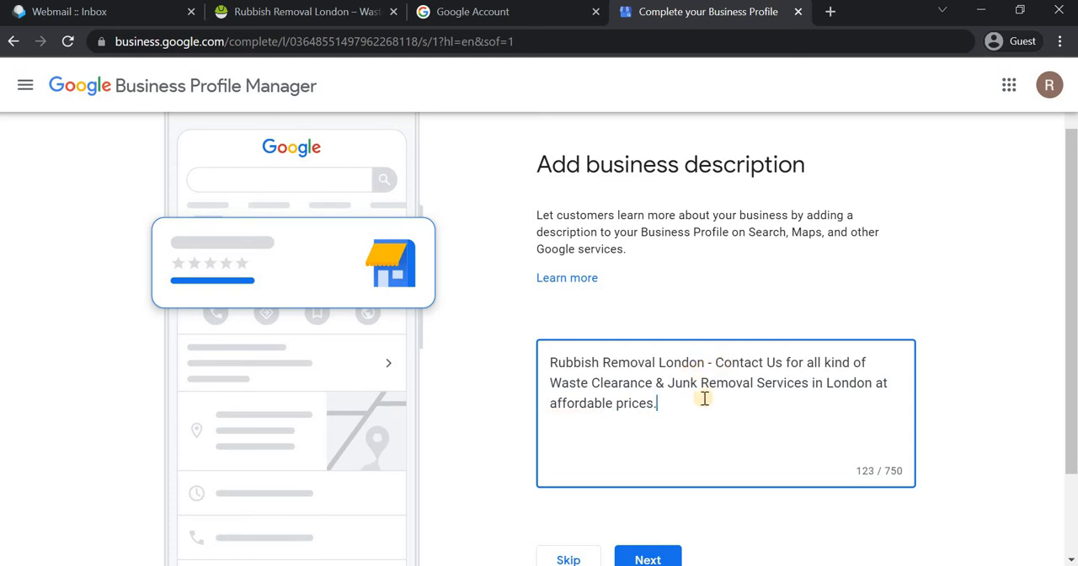
pyautogui.scroll(-1, 666, 272)
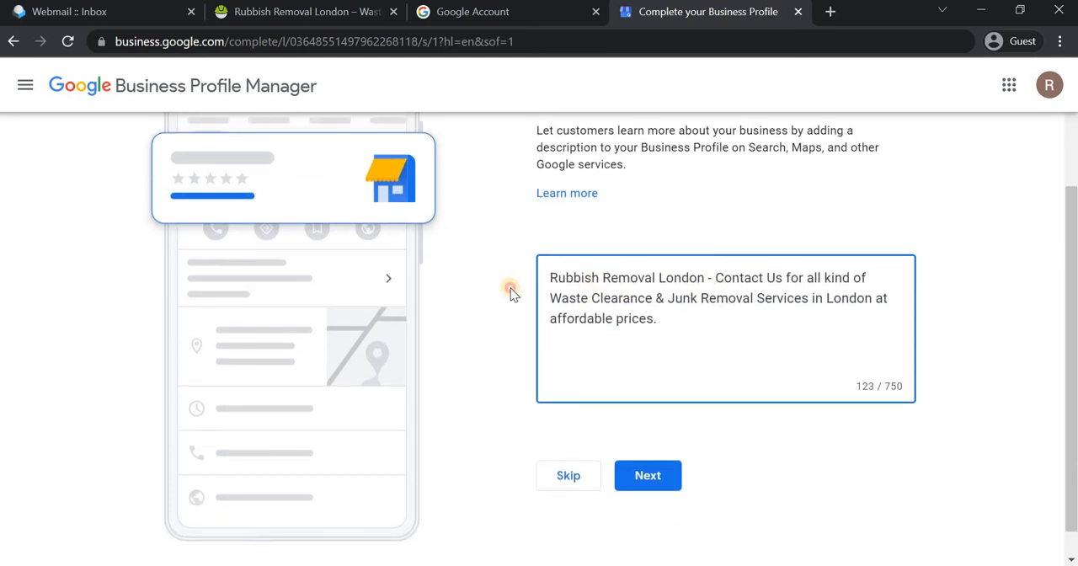
pyautogui.moveTo(510, 288); pyautogui.dragTo(869, 279)
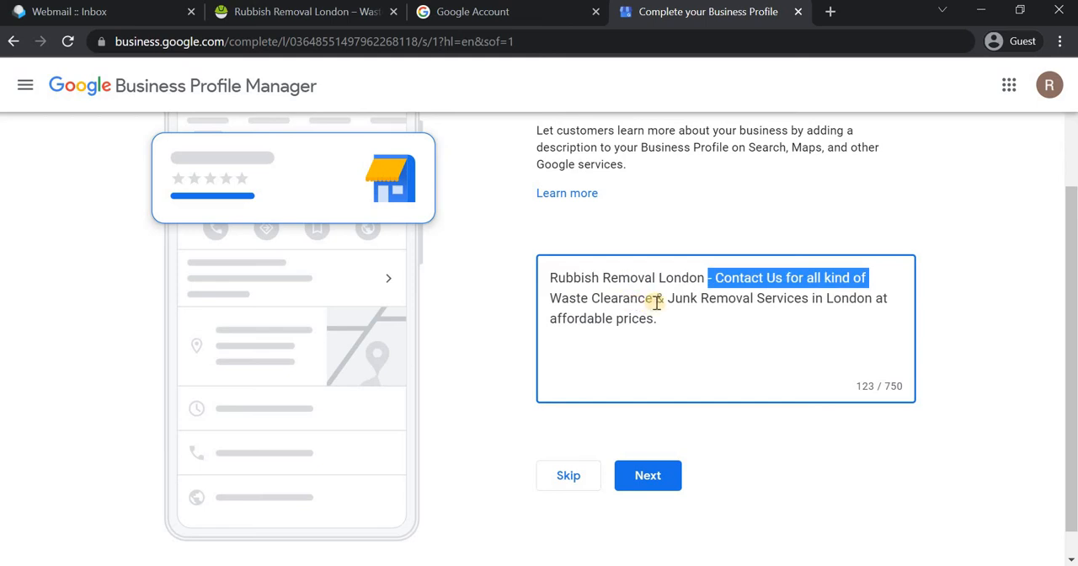
pyautogui.moveTo(549, 298); pyautogui.dragTo(645, 298)
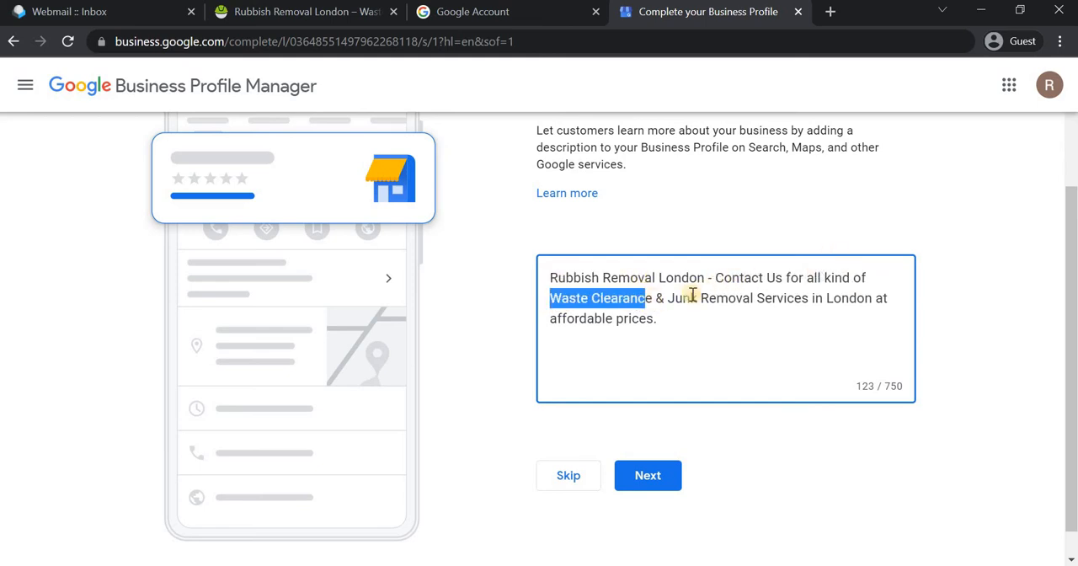
pyautogui.moveTo(785, 278); pyautogui.dragTo(801, 298)
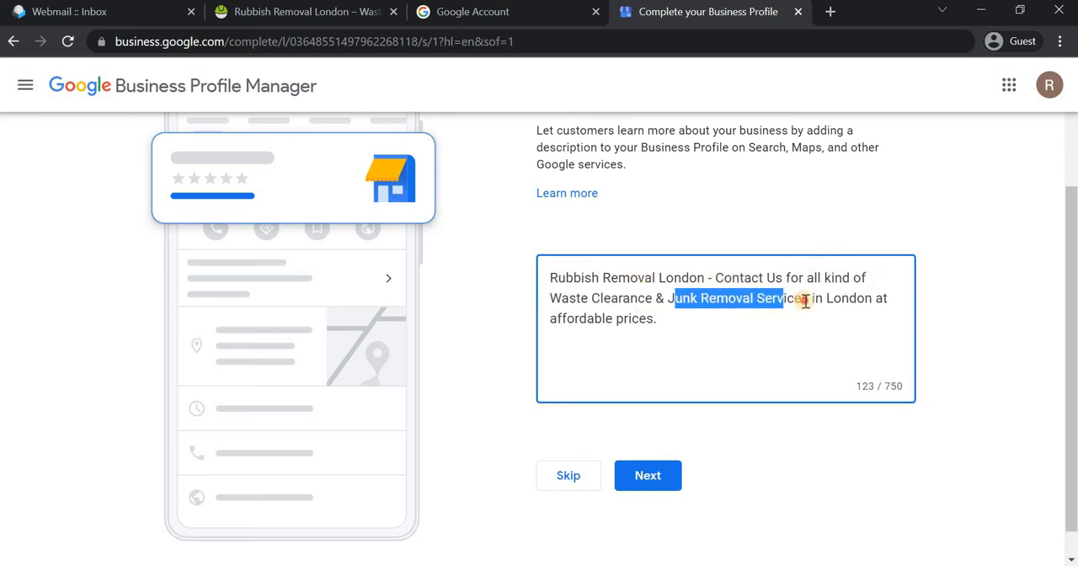
pyautogui.click(757, 328)
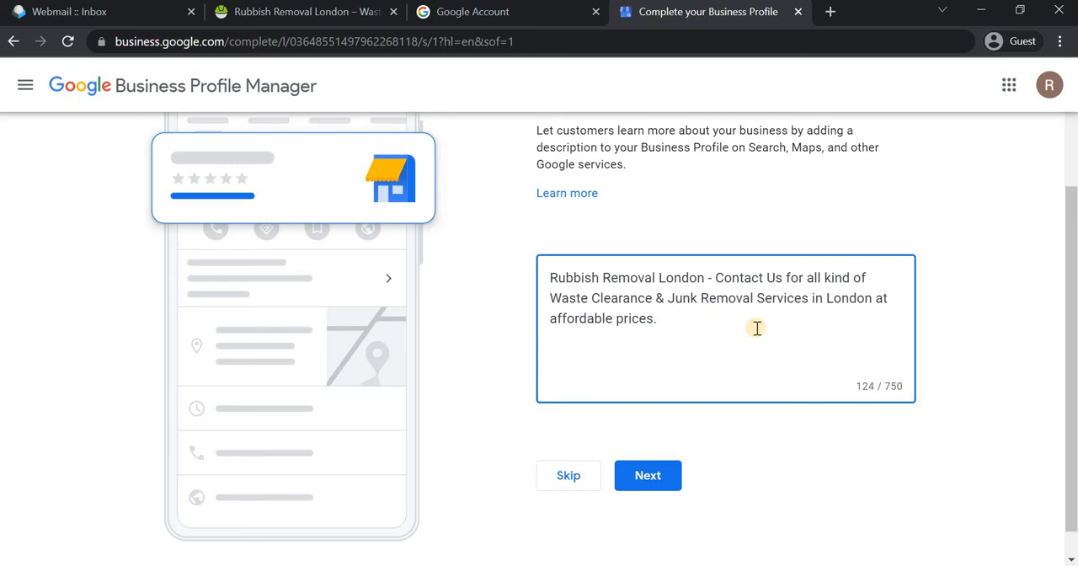
pyautogui.write('You can call u')
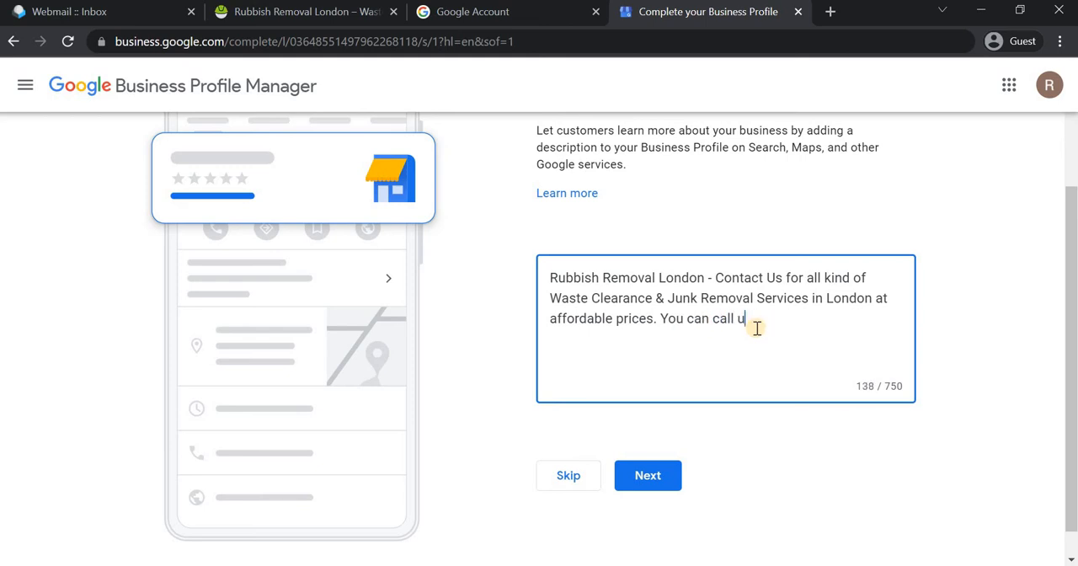
pyautogui.write('s for the best')
pyautogui.press('BackSpace')
pyautogui.press('BackSpace')
pyautogui.press('BackSpace')
pyautogui.press('BackSpace')
pyautogui.press('BackSpace')
pyautogui.press('BackSpace')
pyautogui.press('BackSpace')
pyautogui.press('BackSpace')
pyautogui.press('BackSpace')
pyautogui.press('BackSpace')
pyautogui.press('BackSpace')
pyautogui.press('BackSpace')
pyautogui.press('BackSpace')
pyautogui.press('BackSpace')
pyautogui.press('BackSpace')
pyautogui.press('BackSpace')
pyautogui.press('BackSpace')
pyautogui.press('BackSpace')
pyautogui.press('BackSpace')
pyautogui.press('BackSpace')
# - Continue the business description with "We have the experienced team of rubbish collection professionals"
pyautogui.write('We hav')
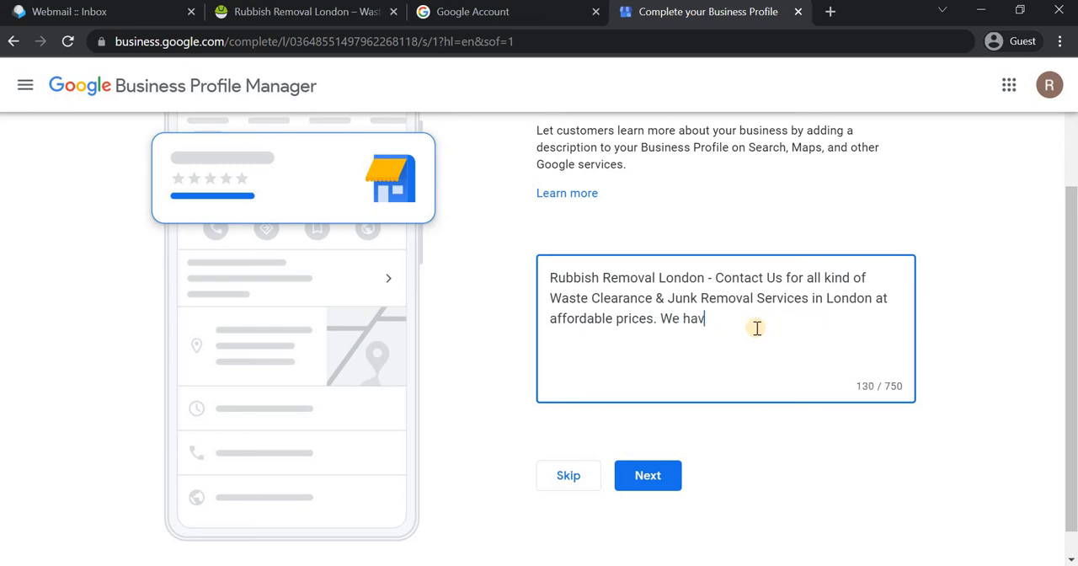
pyautogui.write('e the experienc')
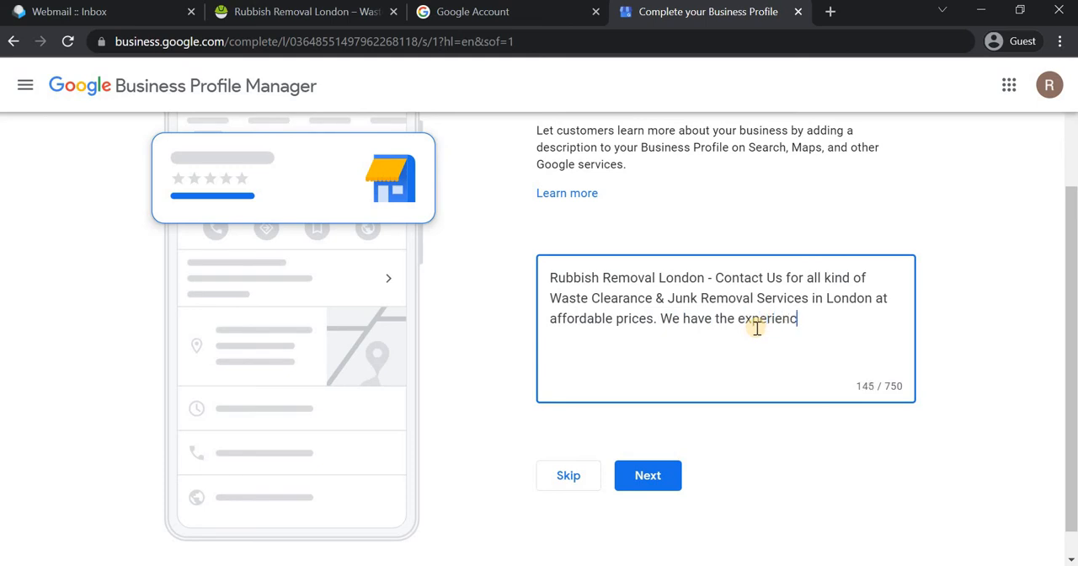
pyautogui.write('ed rema')
pyautogui.press('BackSpace')
pyautogui.press('BackSpace')
pyautogui.press('BackSpace')
pyautogui.write('team of rubbi')
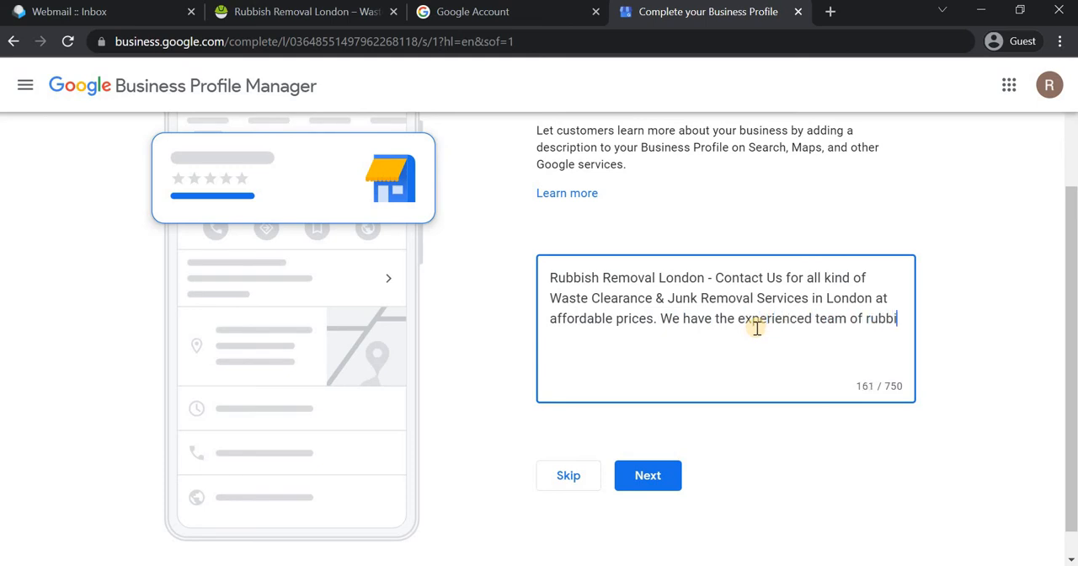
pyautogui.write('sh collection ')
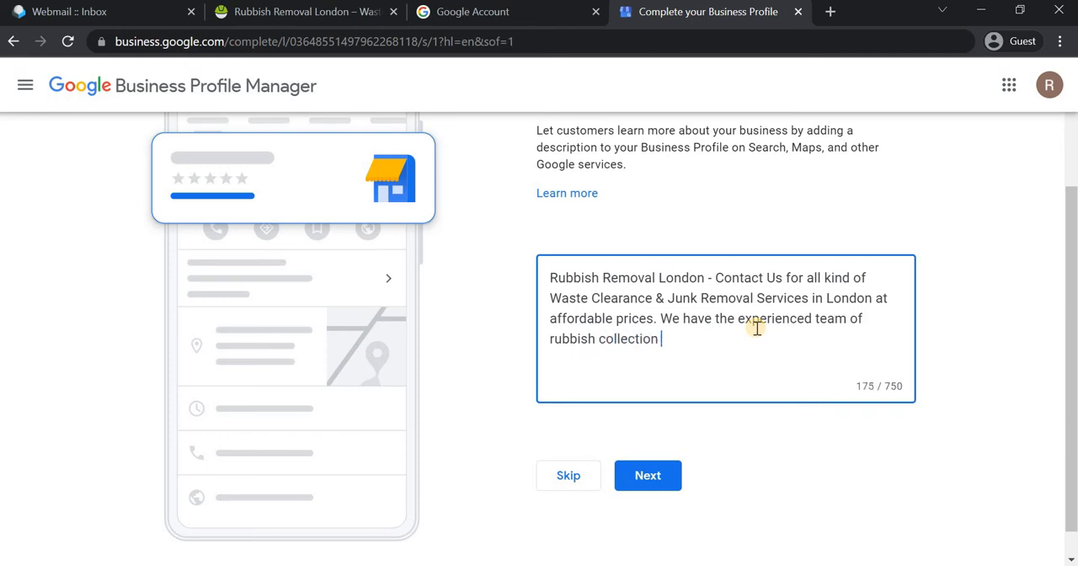
pyautogui.write('professionals to v')
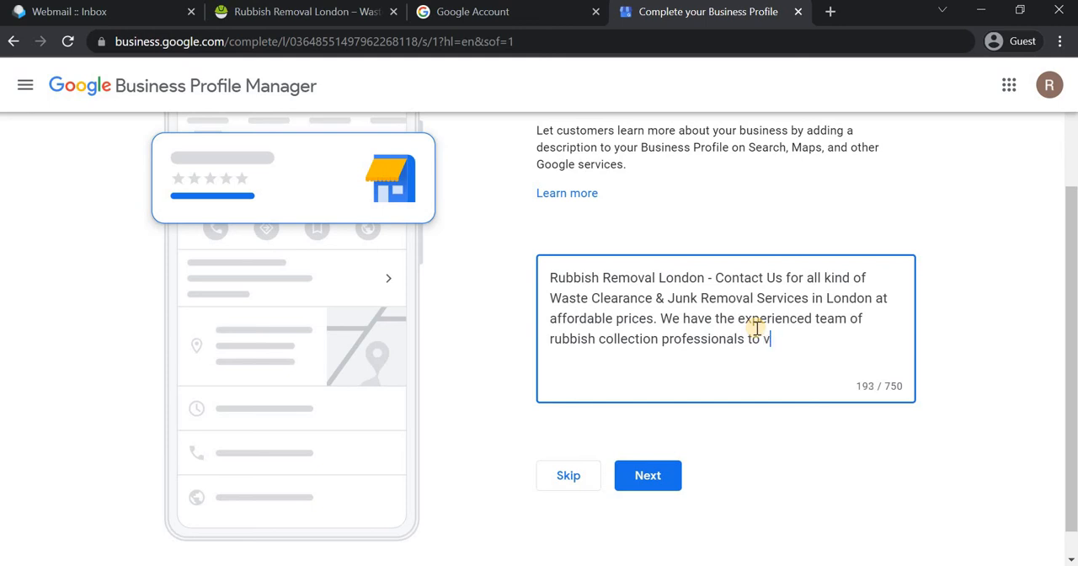
pyautogui.write('isit your plac ')
pyautogui.write(' in quick ime')
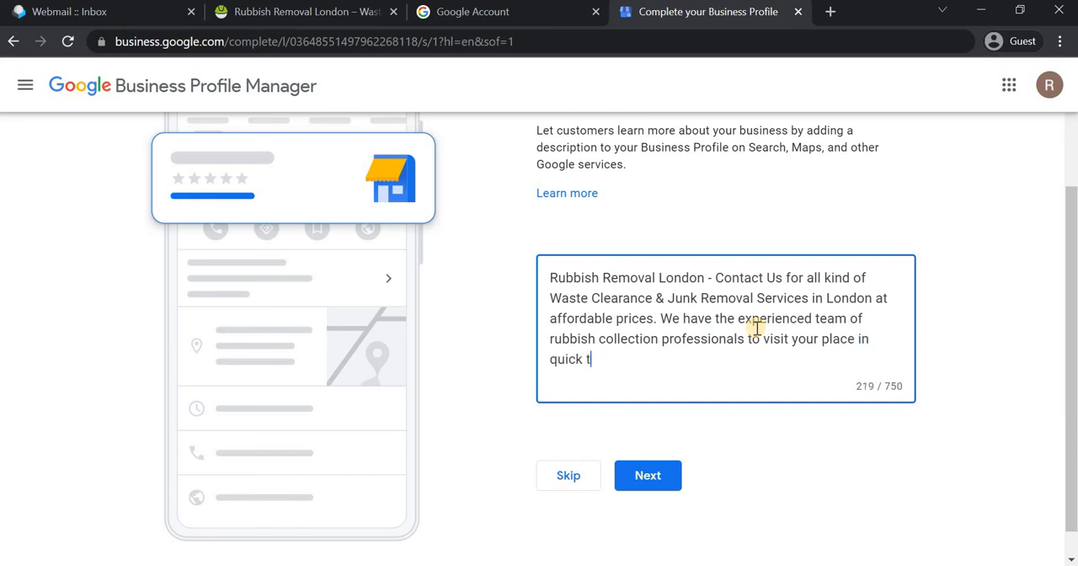
pyautogui.write('ime and clear the wast')
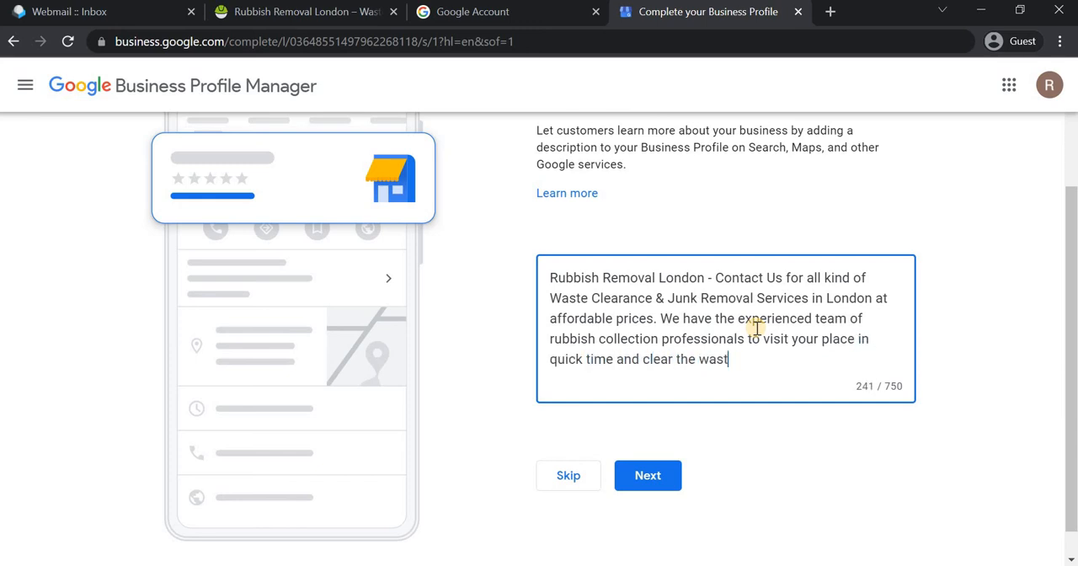
pyautogui.write('es in a safe an')
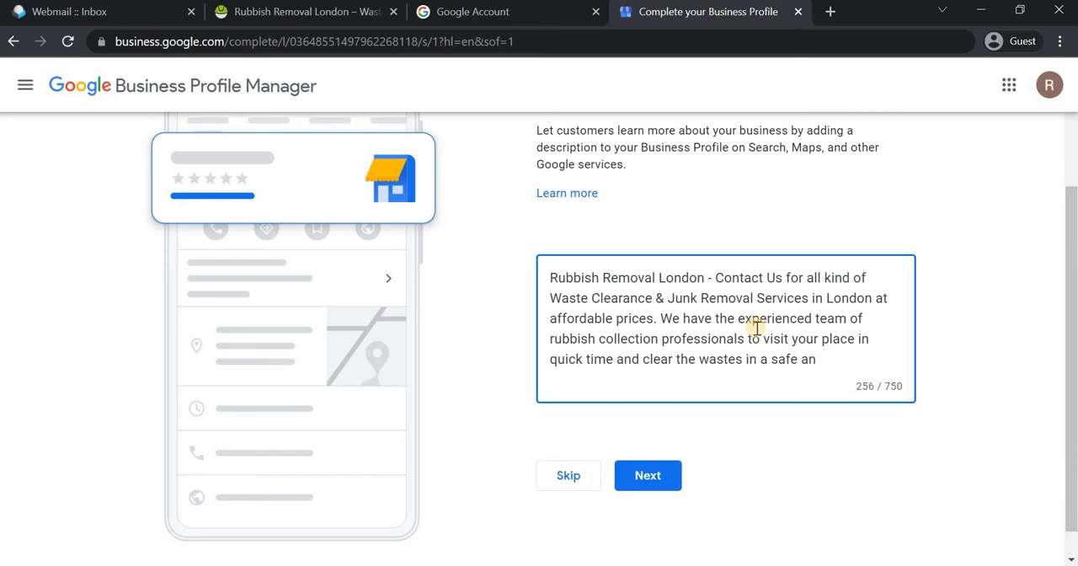
pyautogui.press('BackSpace')
pyautogui.press('BackSpace')
# - End the description with "to visit your place in quick time and clear the wastes in a safe way." and proceed to the photos page
pyautogui.write('way.')
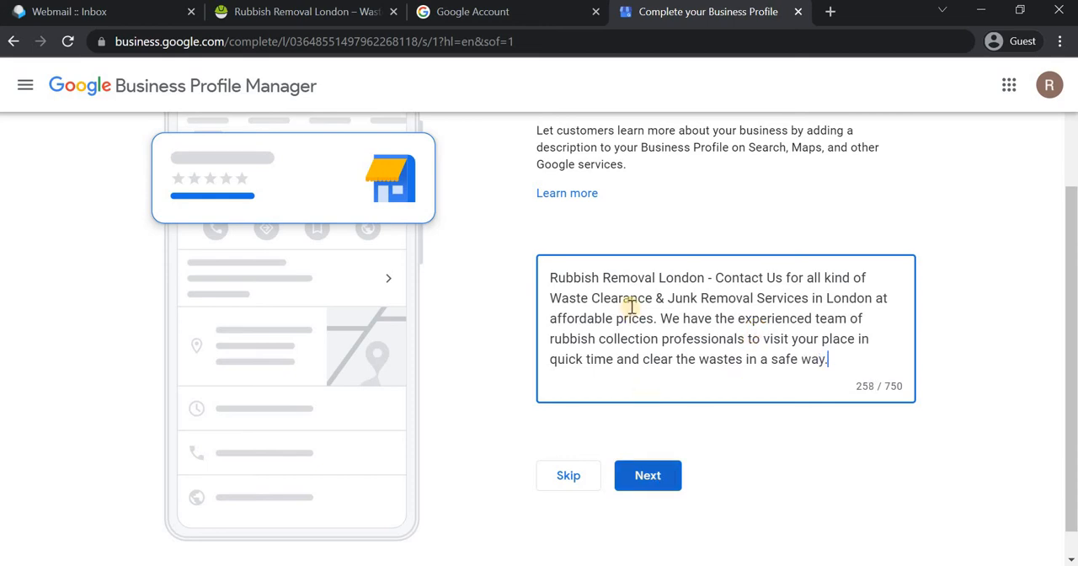
pyautogui.click(647, 476)
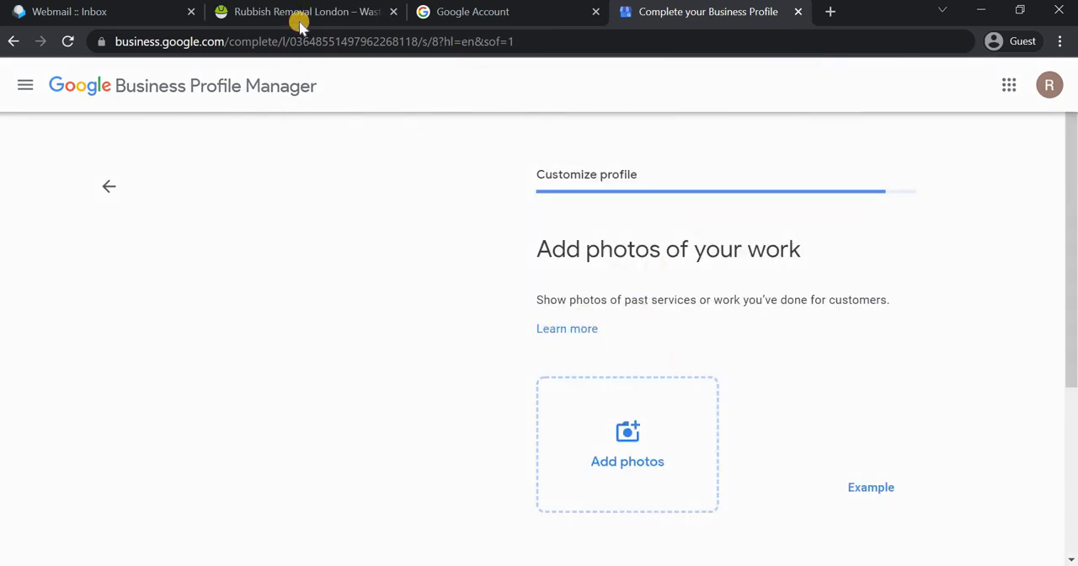
# - Open the logo image from the Rubbish Removal London website and save it to Downloads as the PNG Rubbish_Removal_Logo-1
pyautogui.click(334, 17)
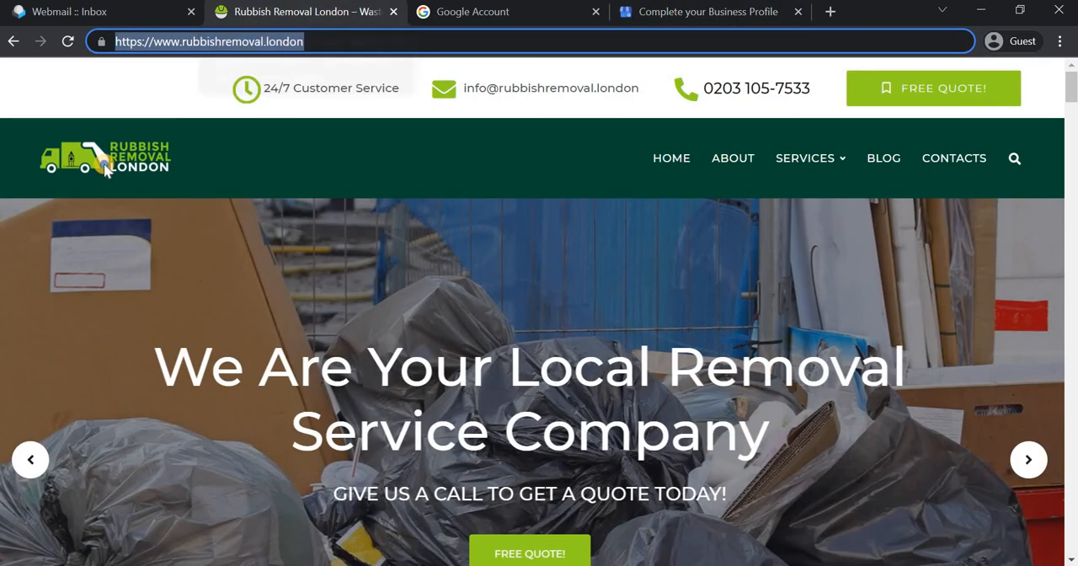
pyautogui.rightClick(107, 169)
pyautogui.click(168, 327)
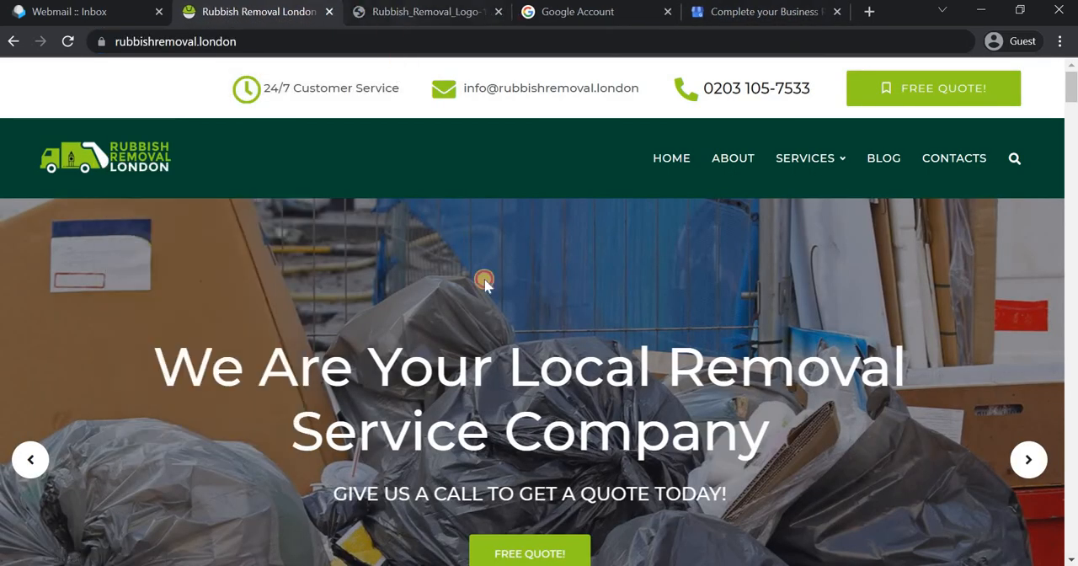
pyautogui.hotkey('ctrl', 'Tab')
pyautogui.rightClick(486, 301)
pyautogui.click(544, 353)
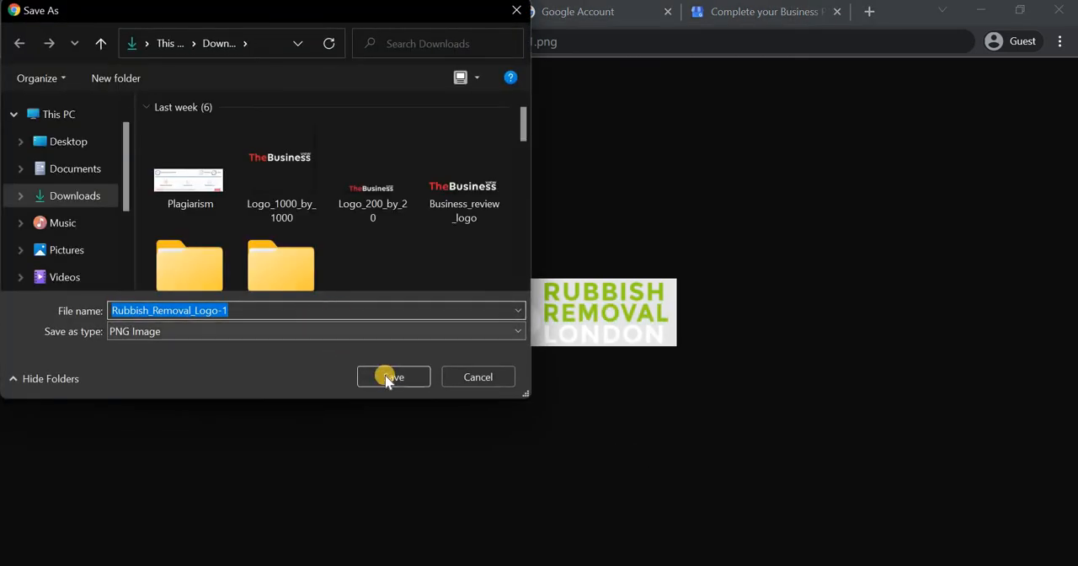
pyautogui.click(386, 377)
# - Upload the saved Rubbish Removal London logo from Downloads as a photo of the business's work and continue
pyautogui.click(753, 12)
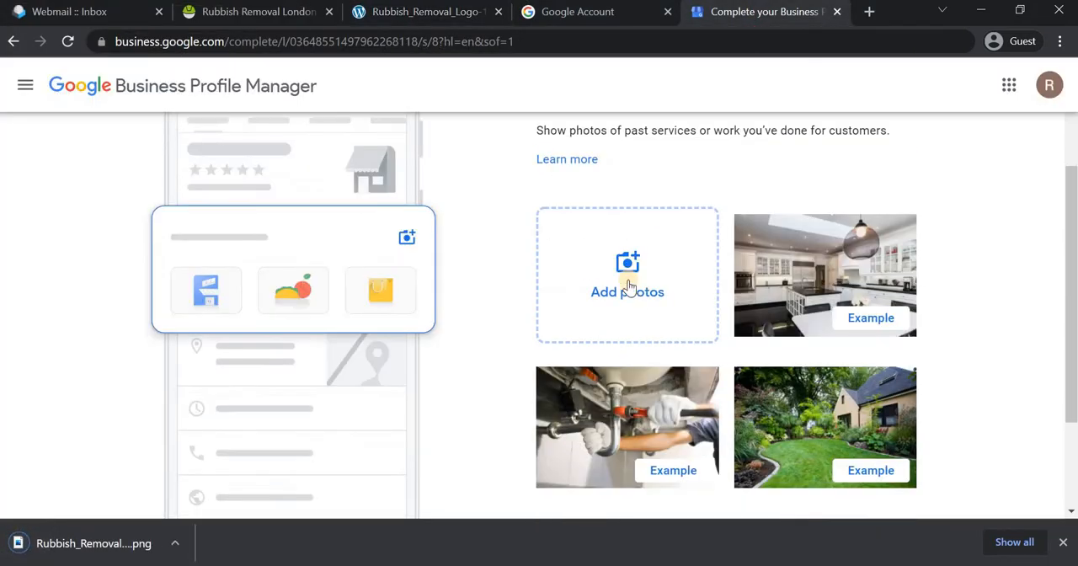
pyautogui.click(630, 287)
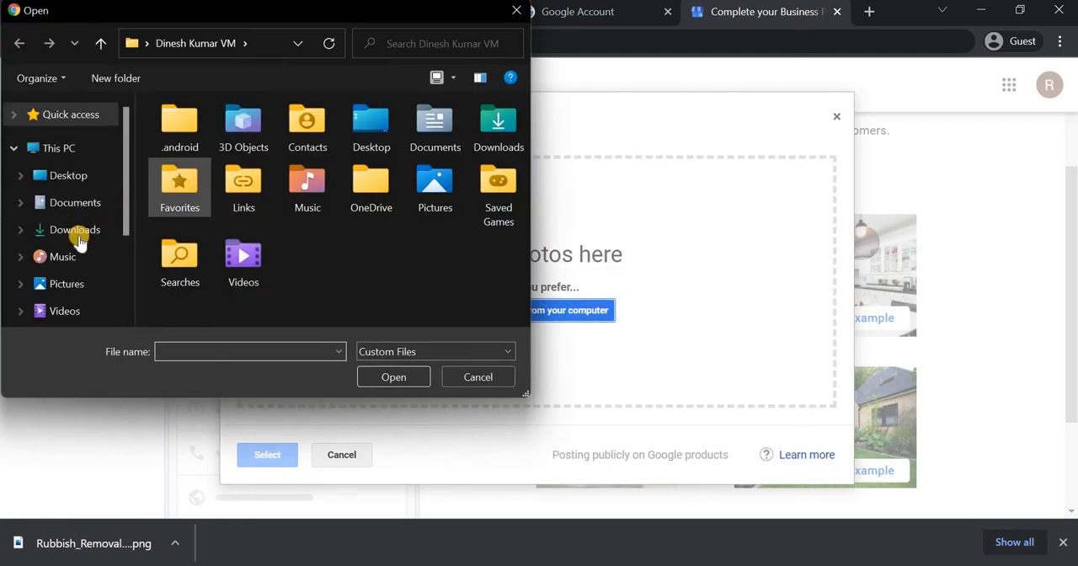
pyautogui.click(79, 229)
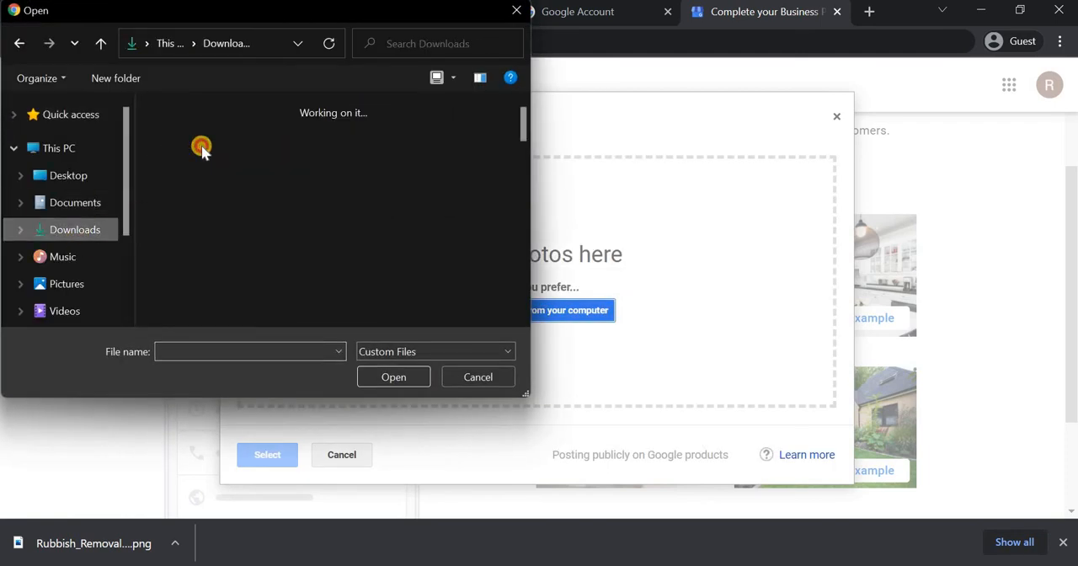
pyautogui.doubleClick(202, 148)
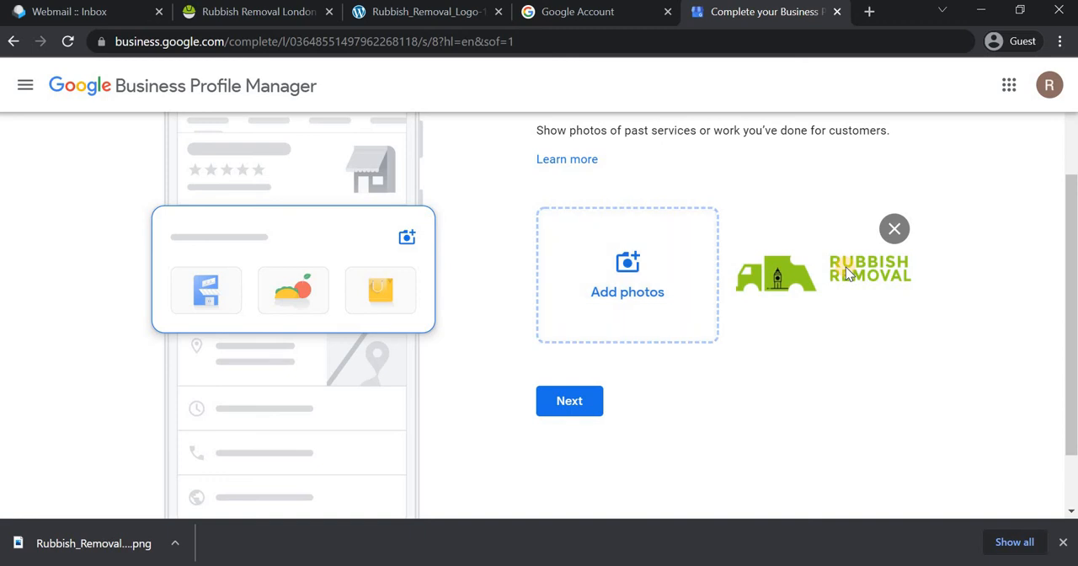
pyautogui.click(592, 401)
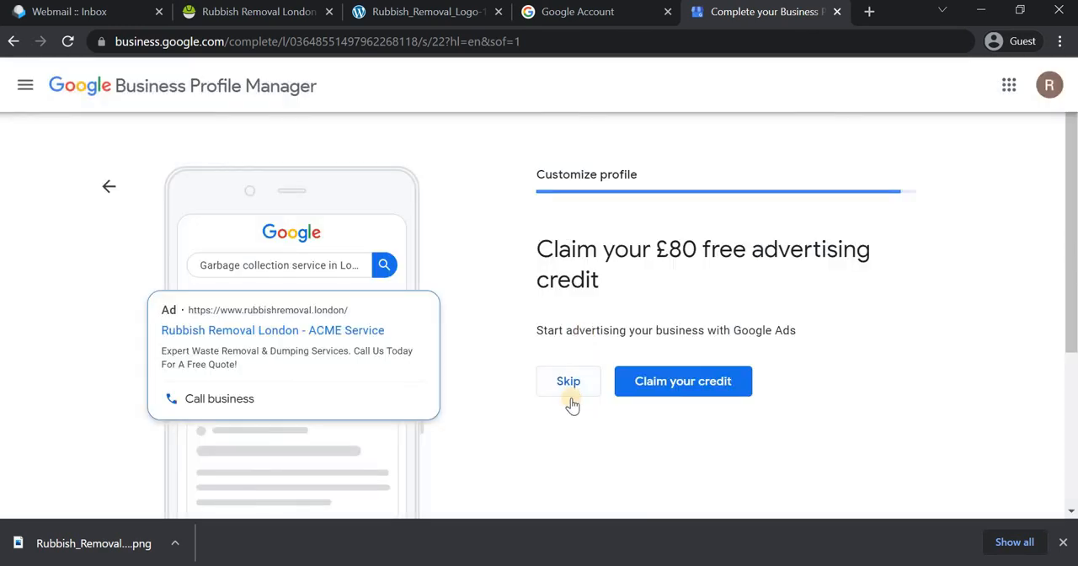
# - Skip the £80 advertising credit offer and finish the profile setup, getting started in the profile dashboard
pyautogui.click(570, 382)
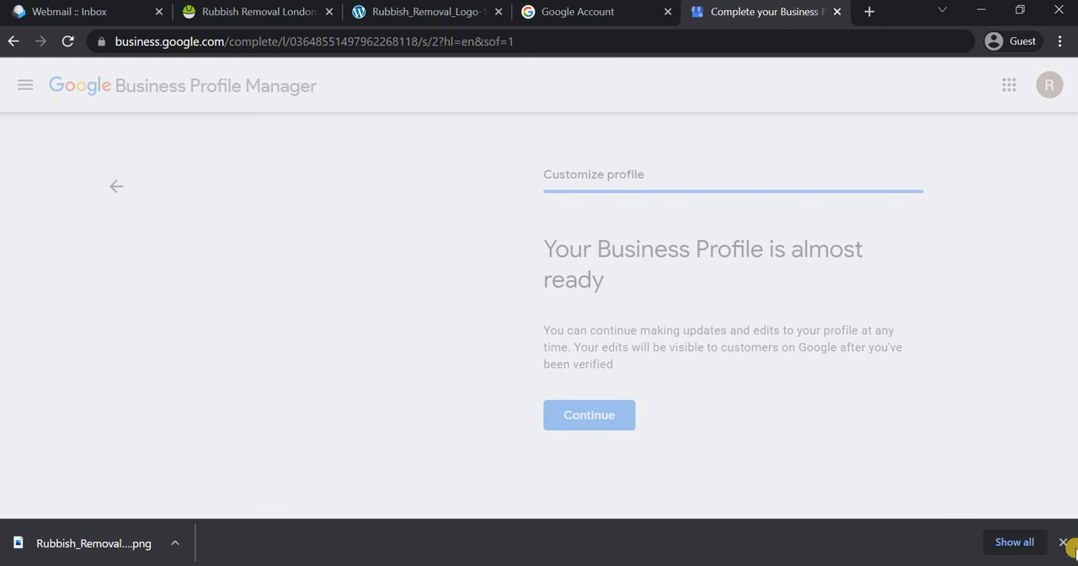
pyautogui.click(1066, 542)
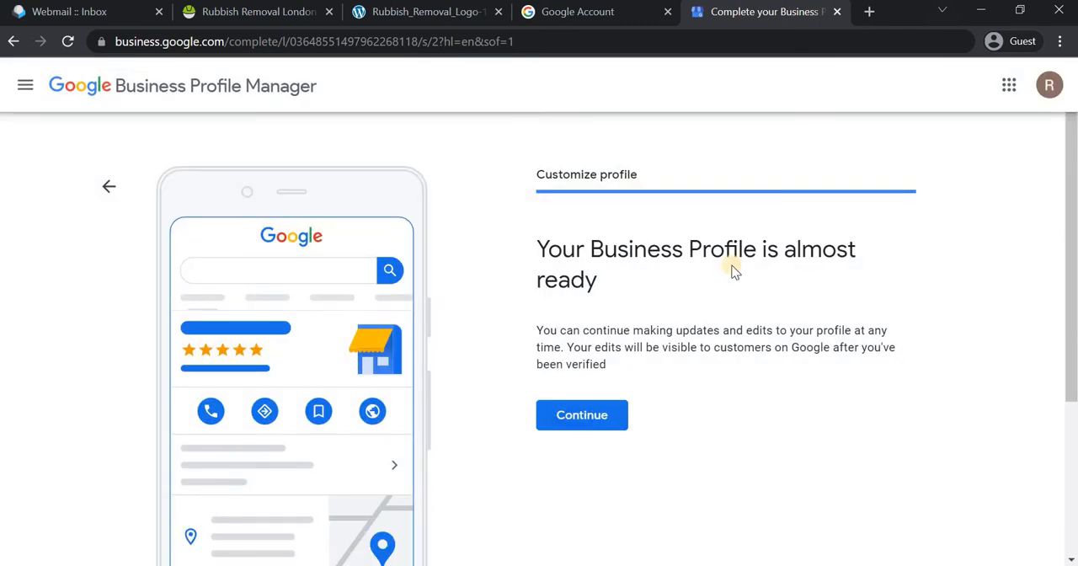
pyautogui.click(600, 417)
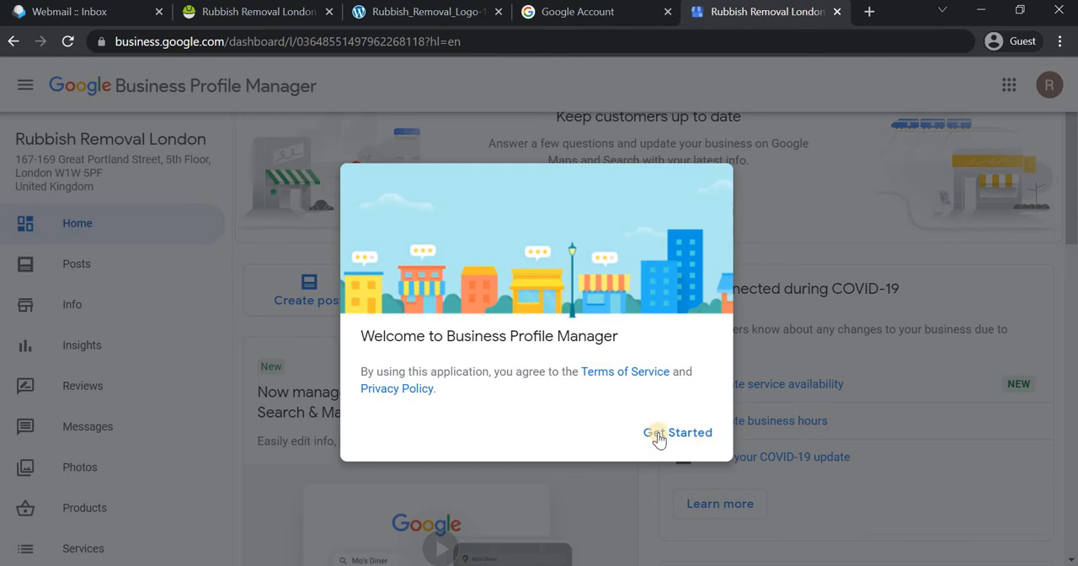
pyautogui.click(657, 434)
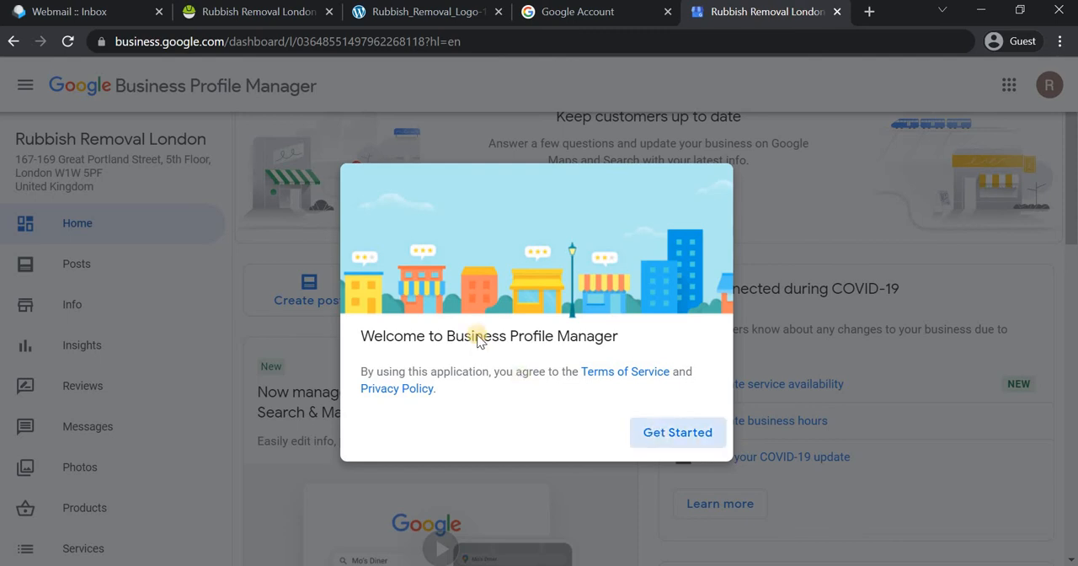
# - In the business info, change the business name to "Rubbish Removal London - Waste Clearance & Collection Company" and apply it
pyautogui.scroll(-1, 472, 274)
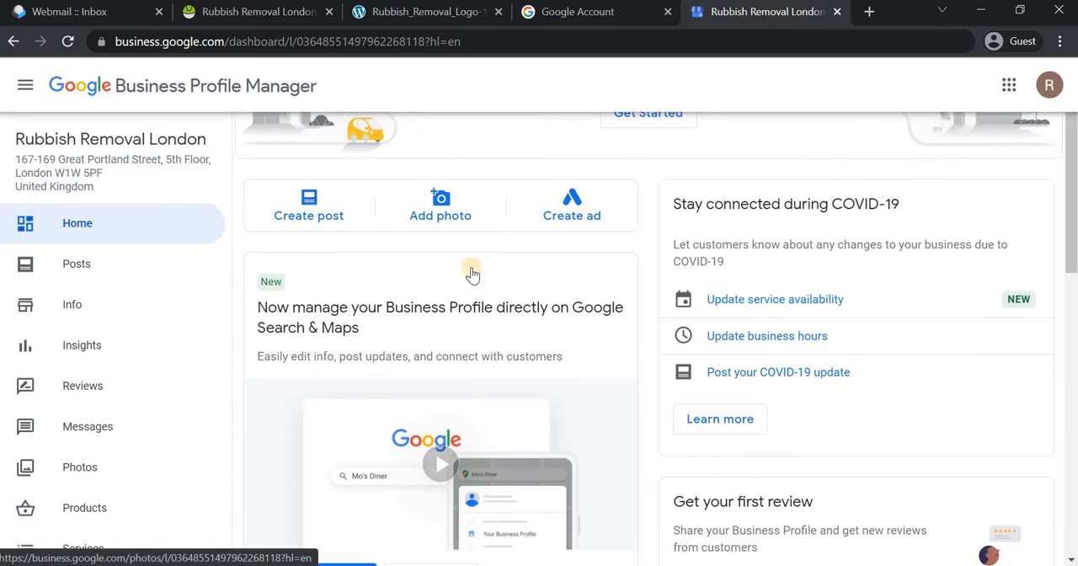
pyautogui.scroll(1, 473, 274)
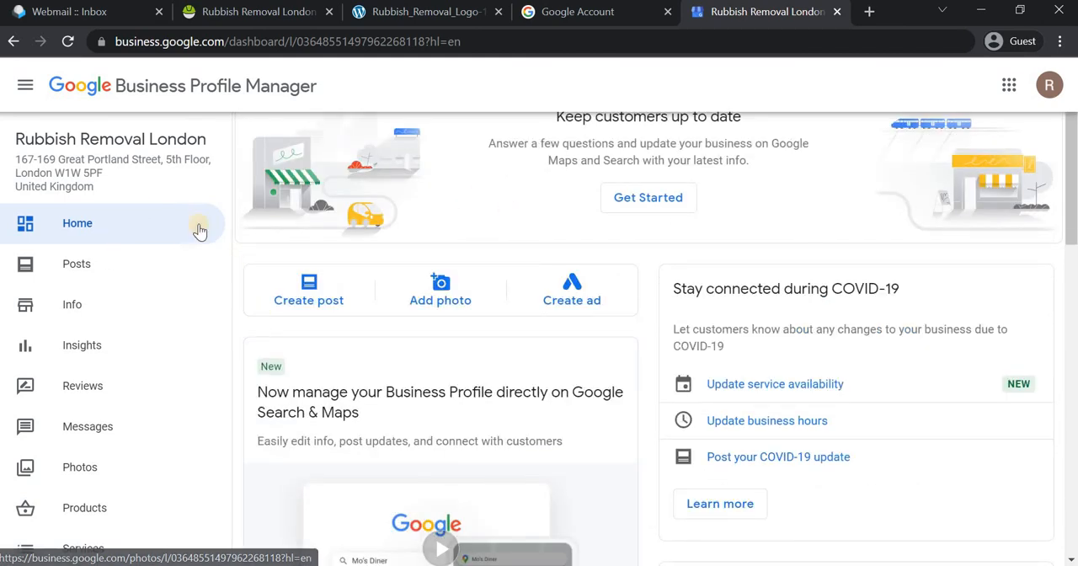
pyautogui.click(101, 303)
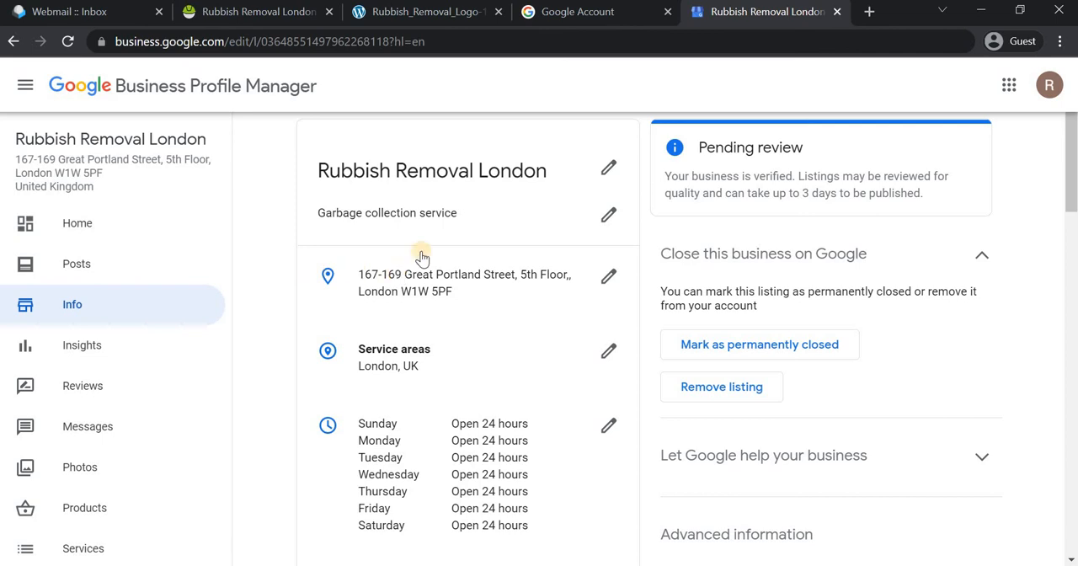
pyautogui.click(605, 189)
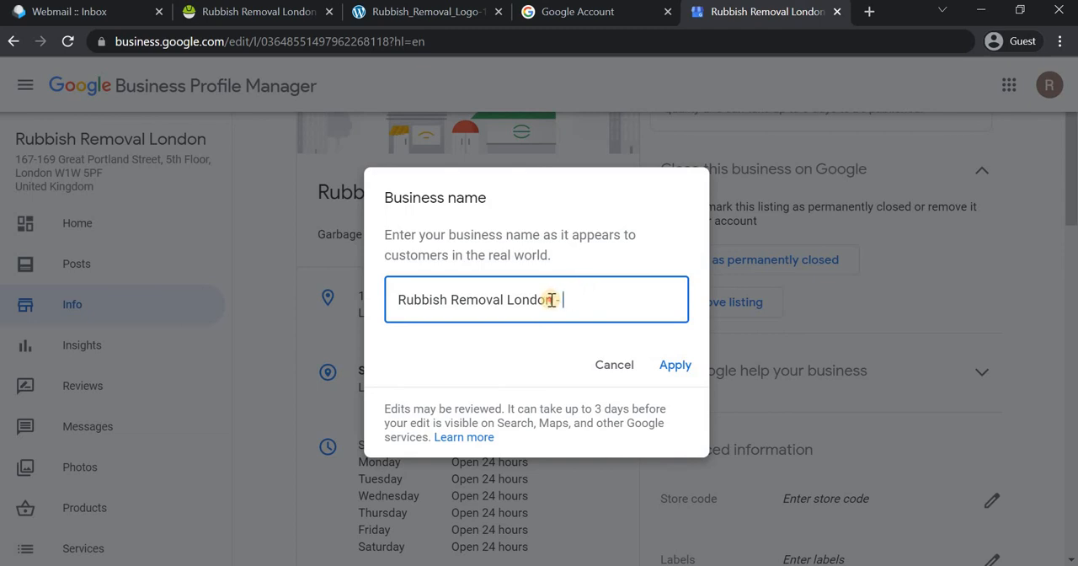
pyautogui.moveTo(552, 300); pyautogui.dragTo(225, 303)
pyautogui.click(607, 302)
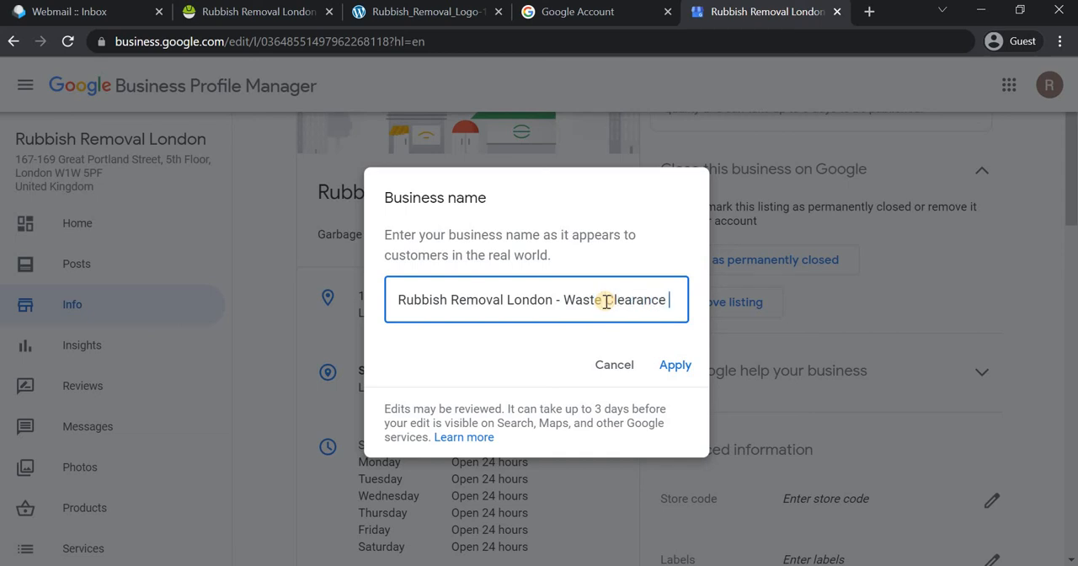
pyautogui.write('& Collection Compan')
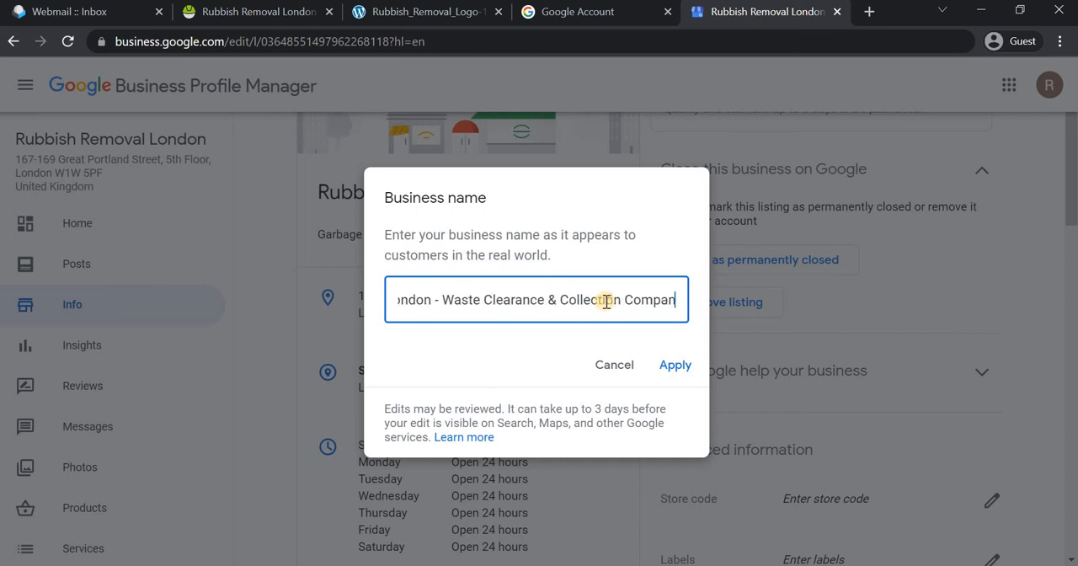
pyautogui.write('y')
pyautogui.click(662, 365)
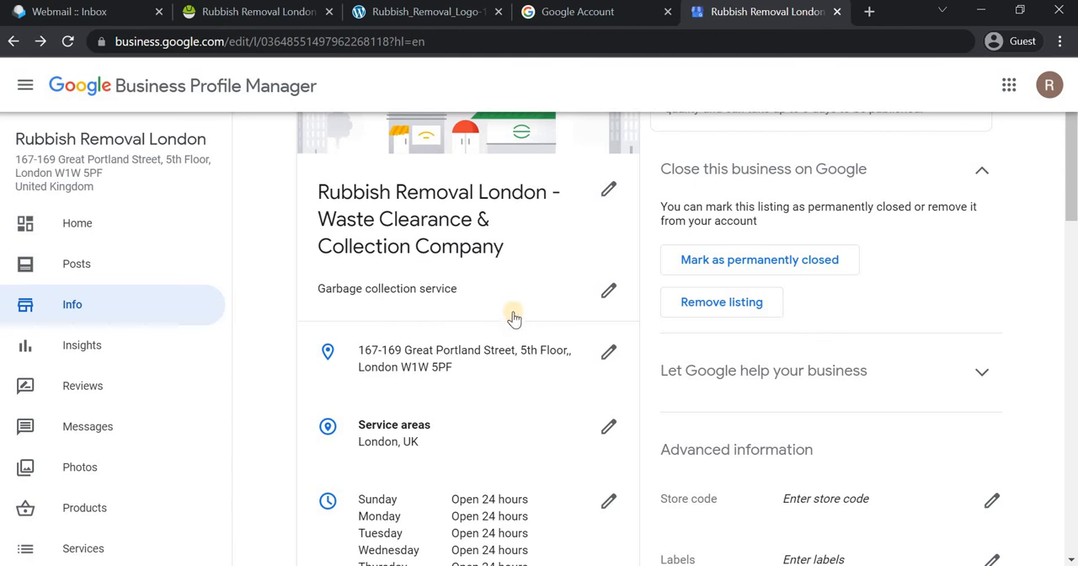
# - Try to add North London to the service areas, clear the search, and apply the areas with only London, UK
pyautogui.scroll(-1, 446, 276)
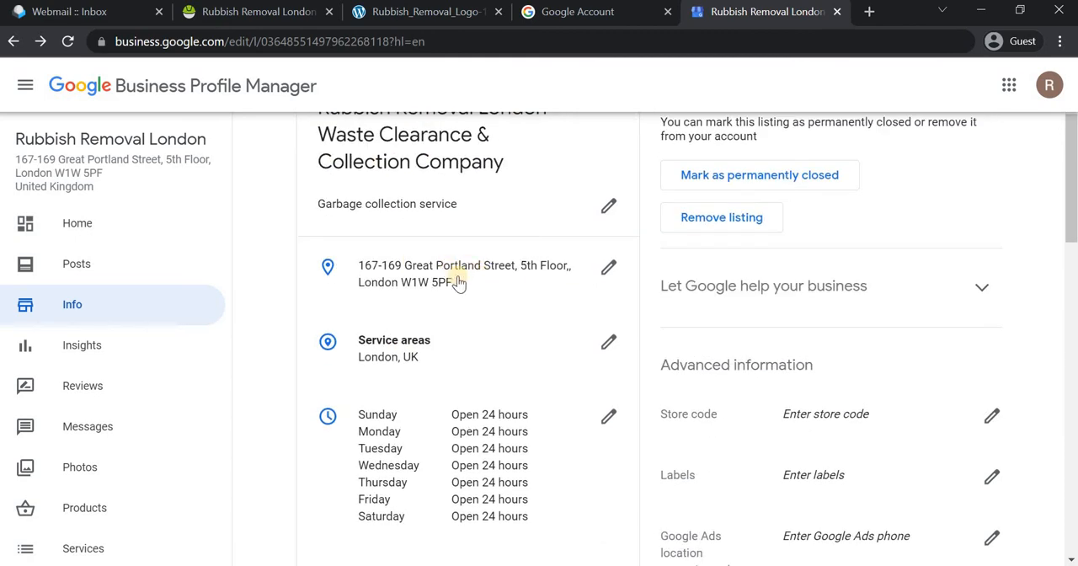
pyautogui.scroll(-2, 571, 195)
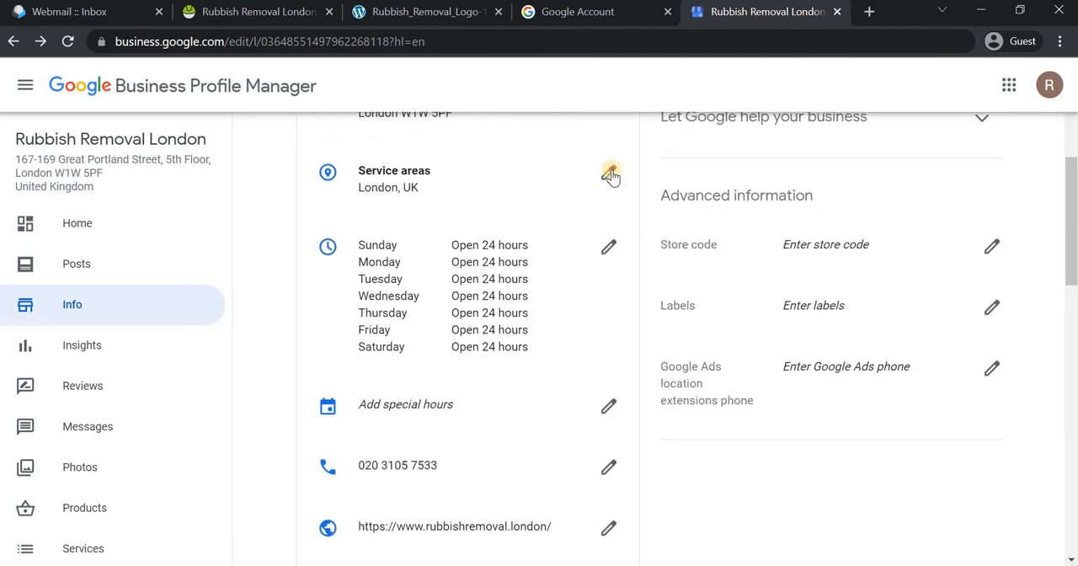
pyautogui.click(608, 178)
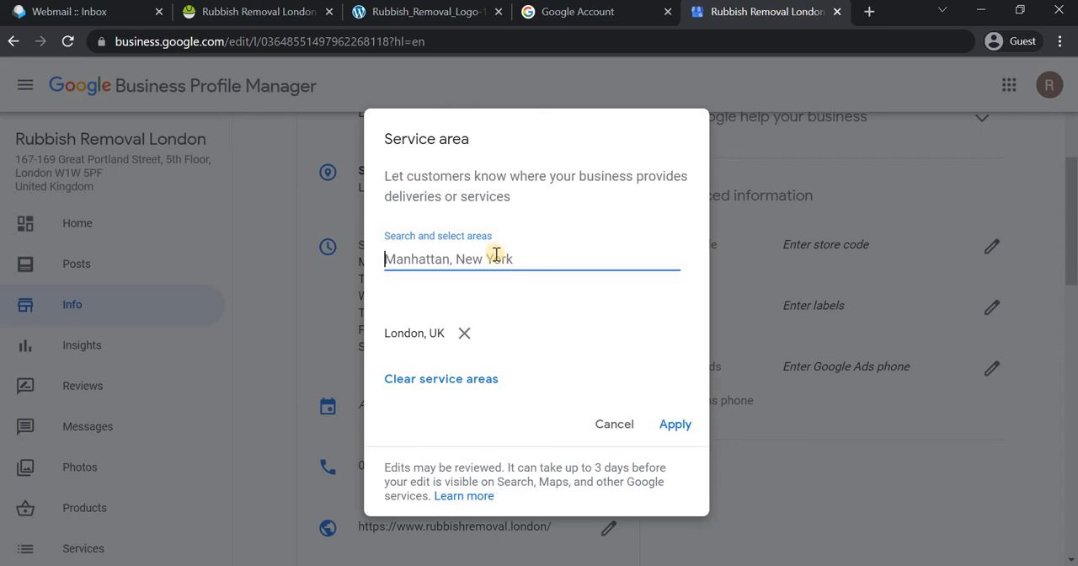
pyautogui.write('No')
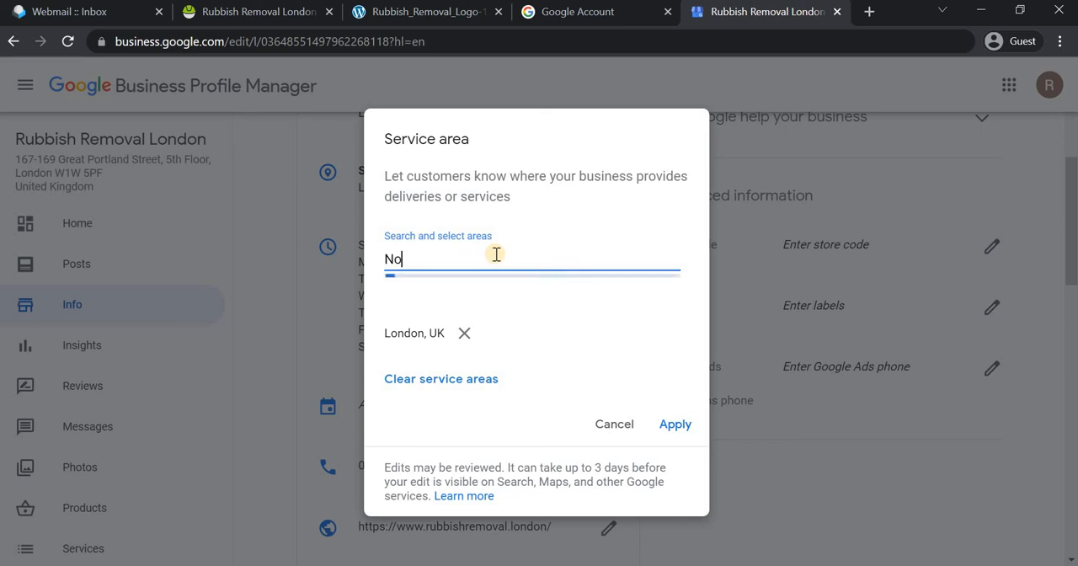
pyautogui.write('rrth London')
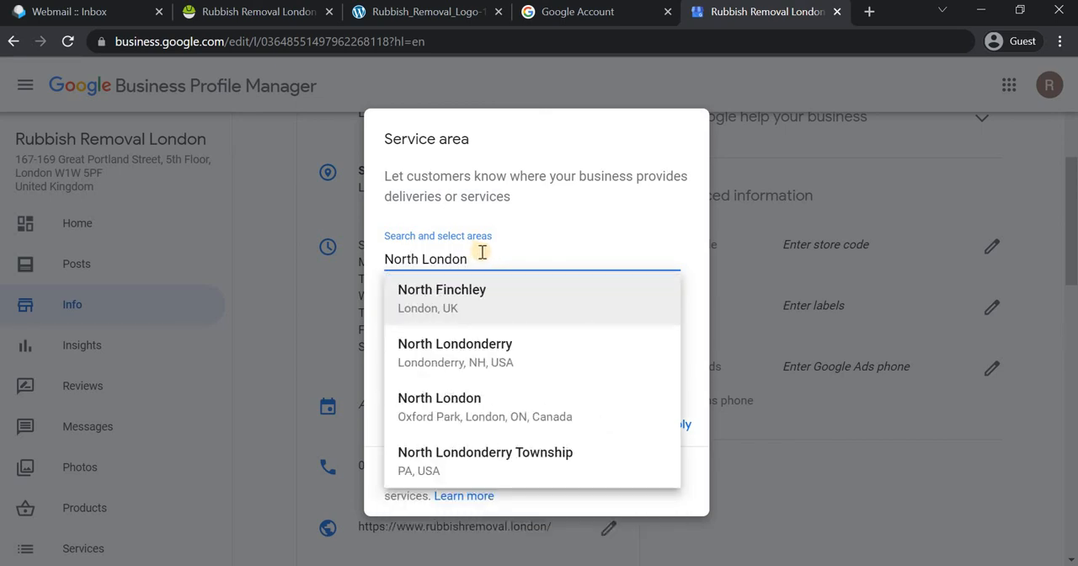
pyautogui.hotkey('ctrl', 'a')
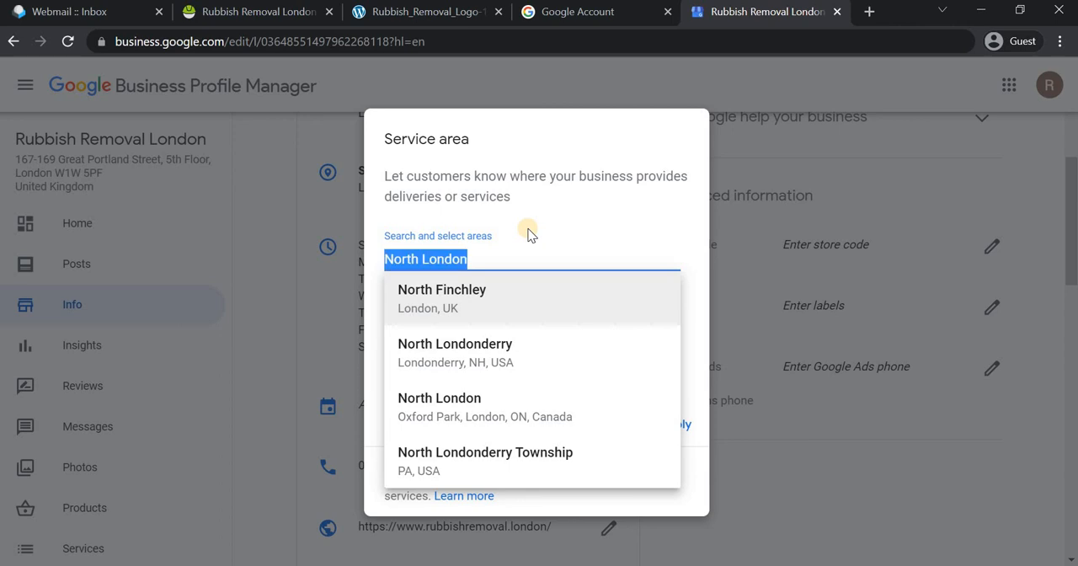
pyautogui.press('BackSpace')
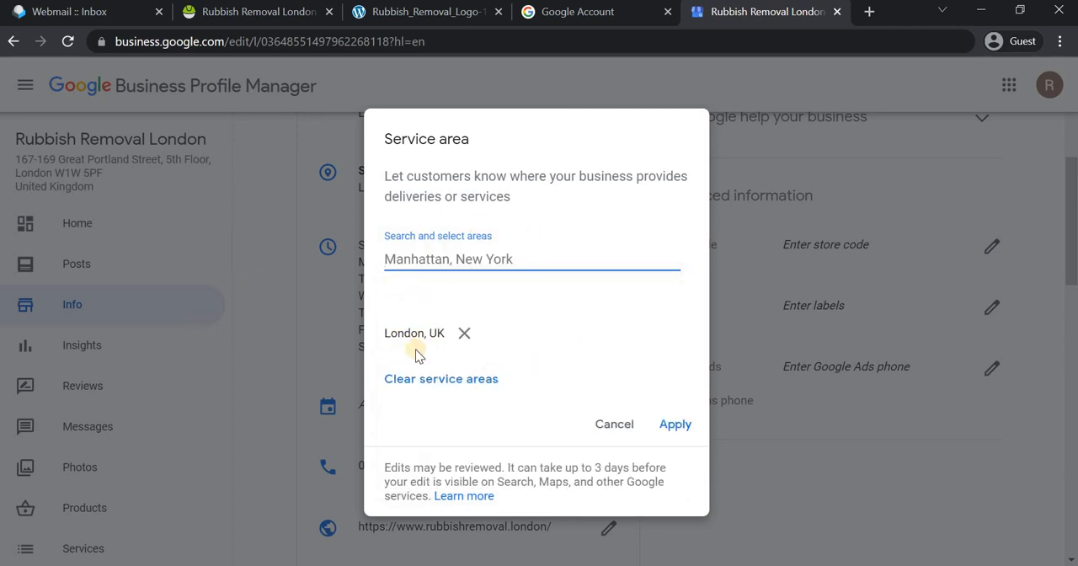
pyautogui.click(679, 428)
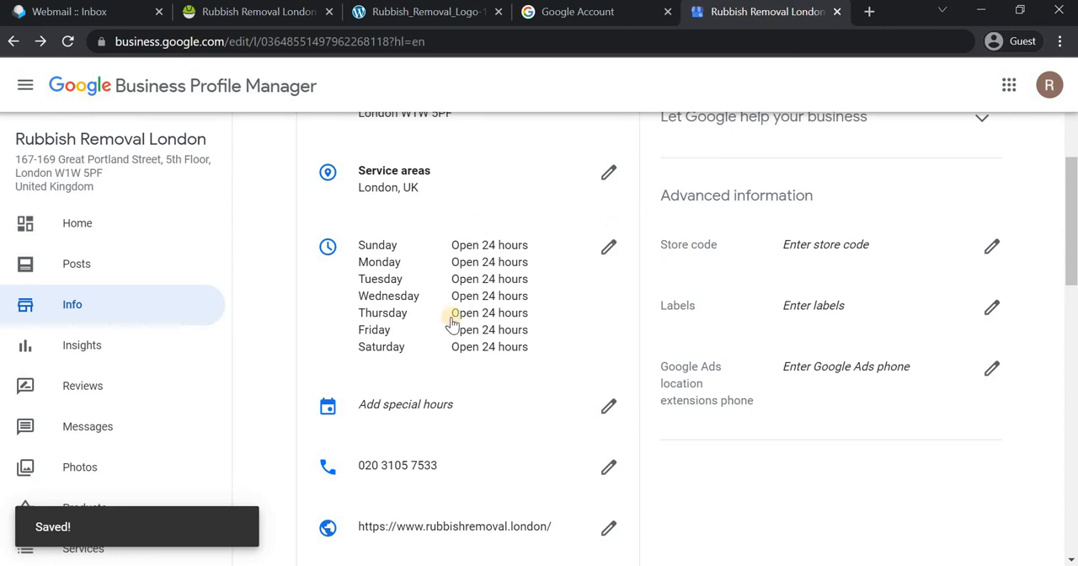
# - Open the business's services for editing from the business info
pyautogui.scroll(-1, 366, 363)
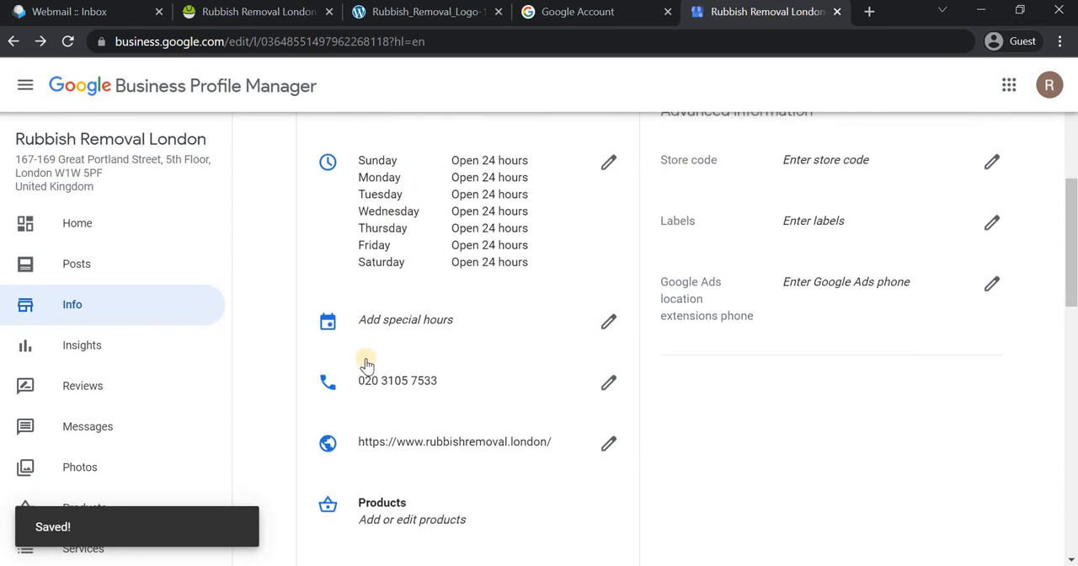
pyautogui.scroll(-2, 486, 309)
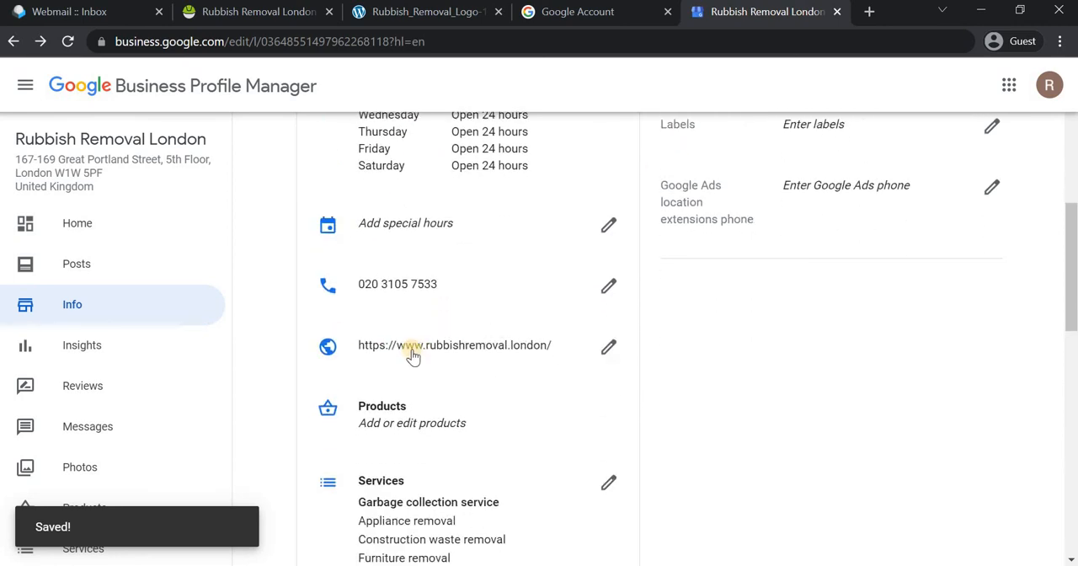
pyautogui.scroll(-1, 413, 354)
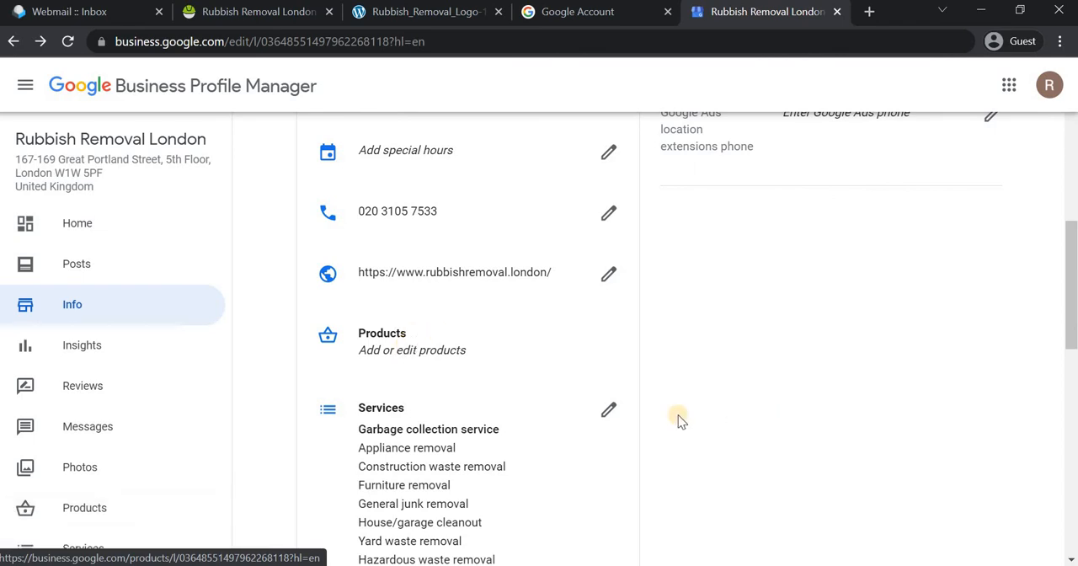
pyautogui.scroll(-1, 450, 329)
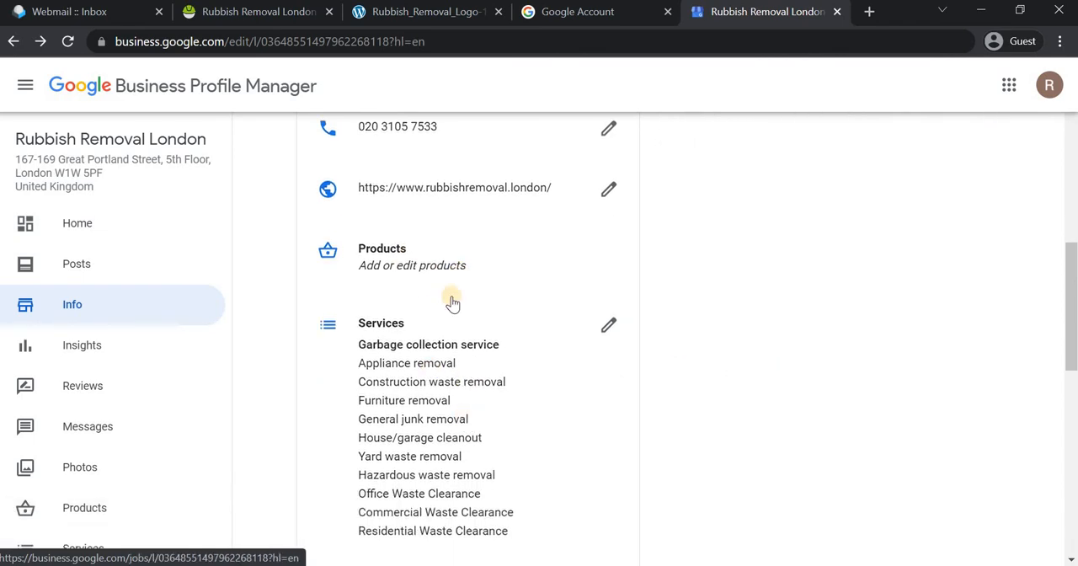
pyautogui.scroll(-1, 452, 303)
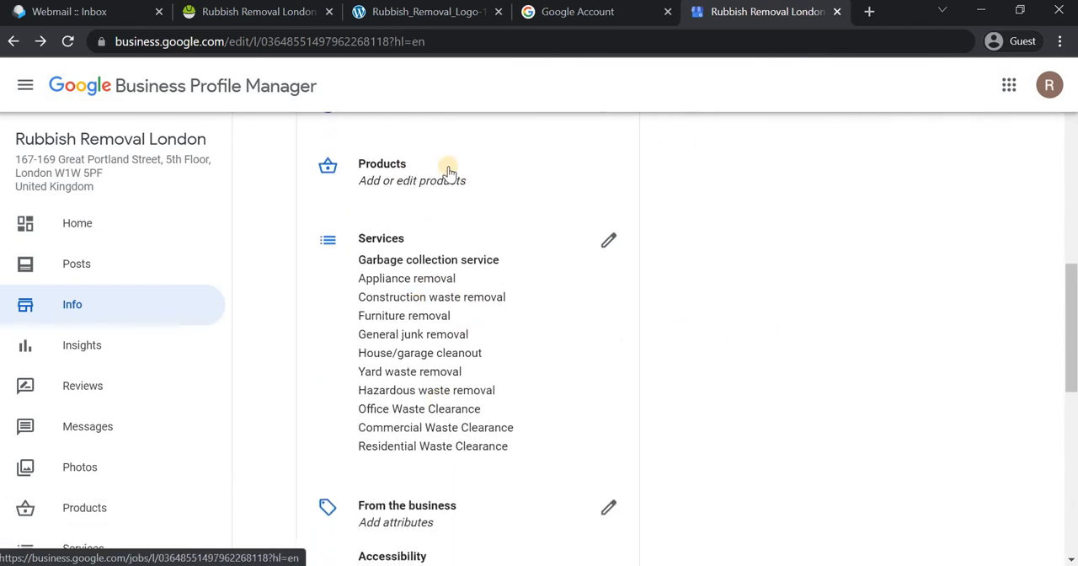
pyautogui.click(612, 244)
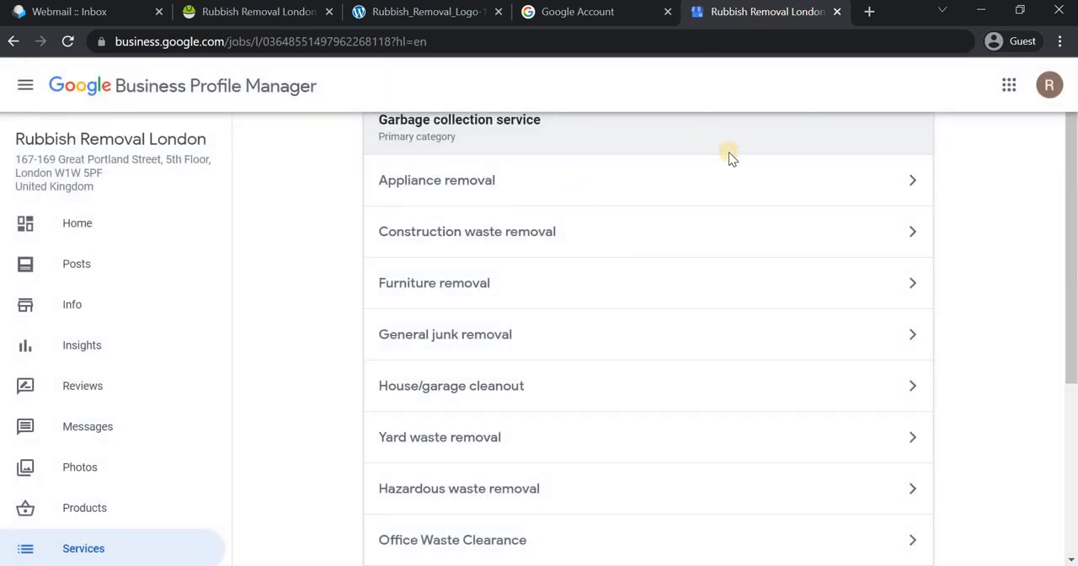
# - Examine the list of garbage collection services and the editable details of Appliance removal and Residential Waste Clearance, leaving both unchanged
pyautogui.scroll(-3, 486, 438)
pyautogui.scroll(3, 574, 240)
pyautogui.click(633, 160)
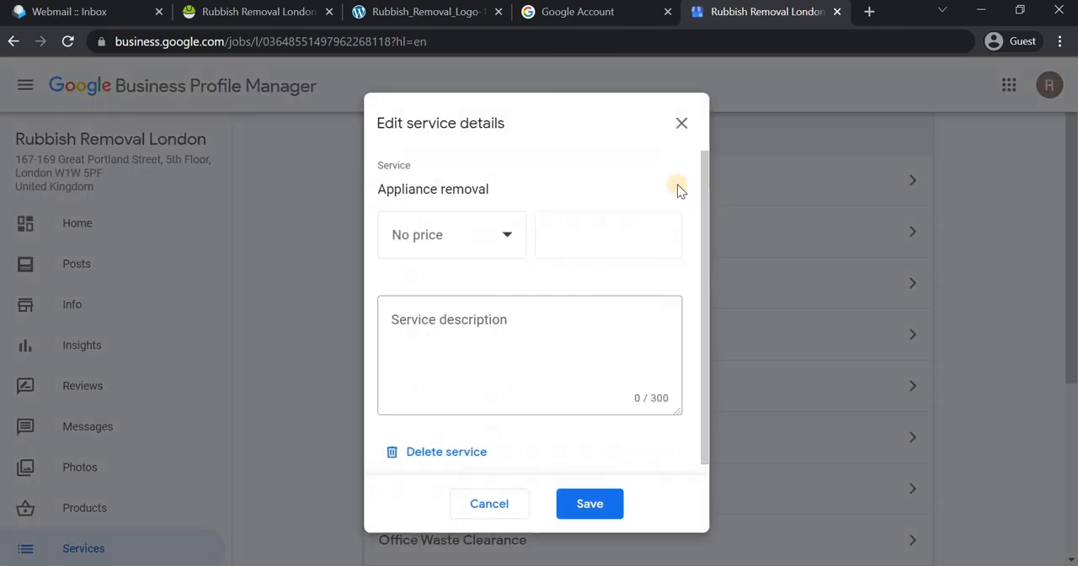
pyautogui.click(684, 127)
pyautogui.scroll(-5, 530, 295)
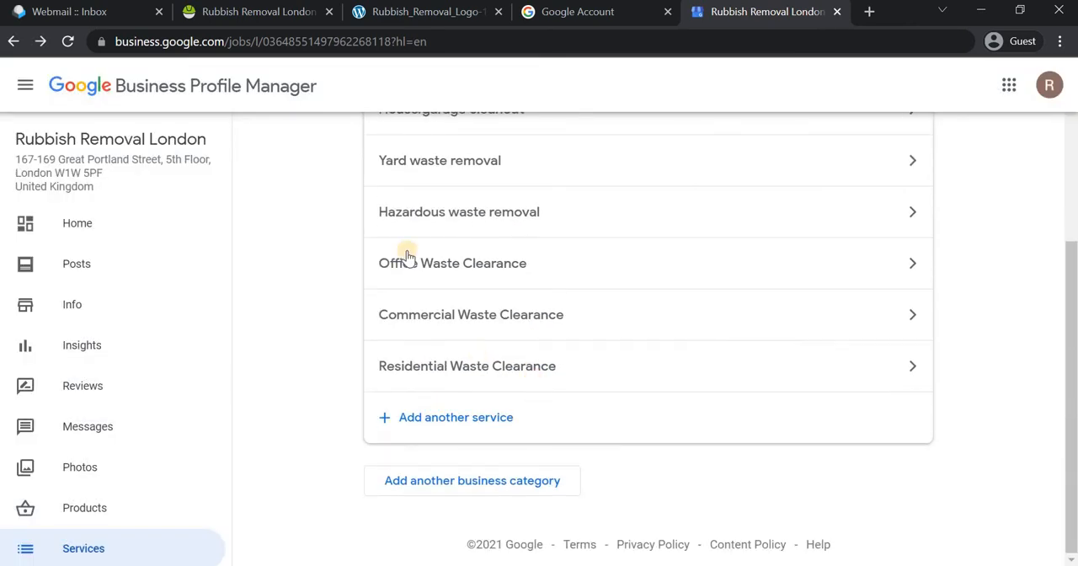
pyautogui.scroll(3, 520, 290)
pyautogui.scroll(-3, 519, 295)
pyautogui.scroll(2, 514, 371)
pyautogui.scroll(-3, 506, 386)
pyautogui.click(498, 365)
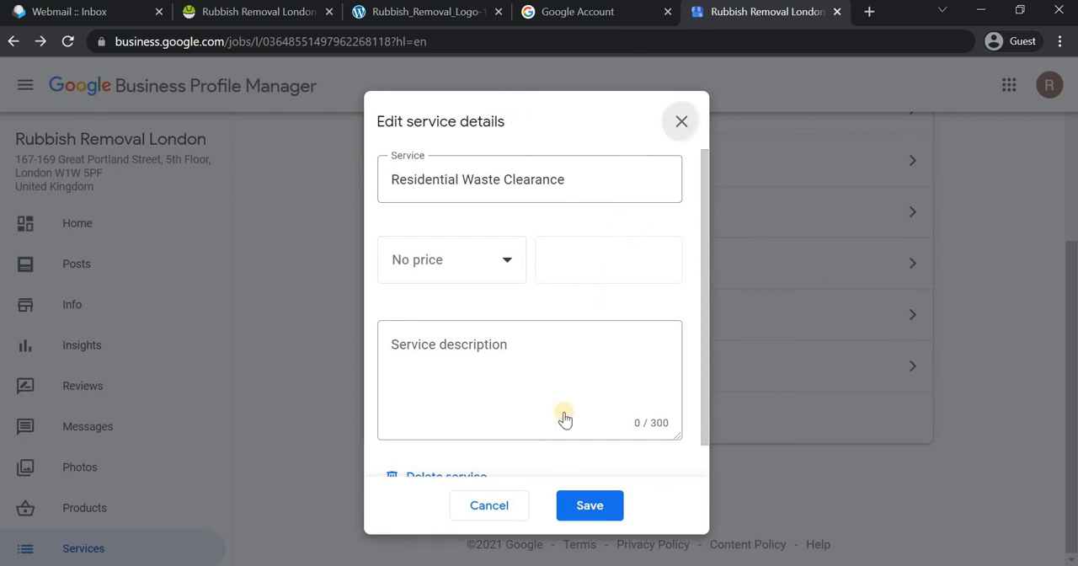
pyautogui.press('Escape')
# - In the Residential Waste Clearance service details, set the price type to From and the service price to 100 GBP
pyautogui.click(505, 366)
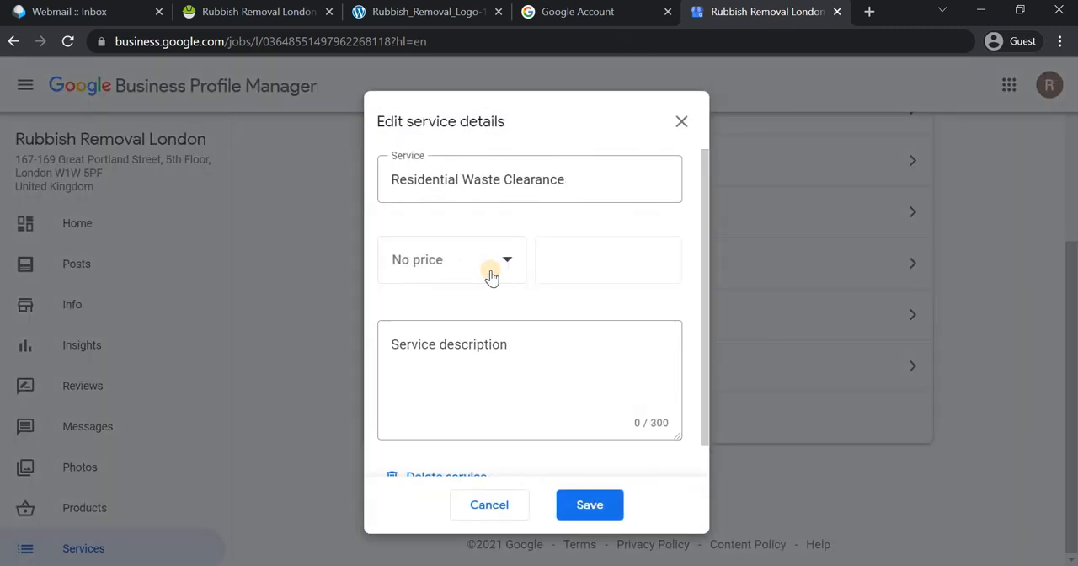
pyautogui.click(494, 269)
pyautogui.click(453, 391)
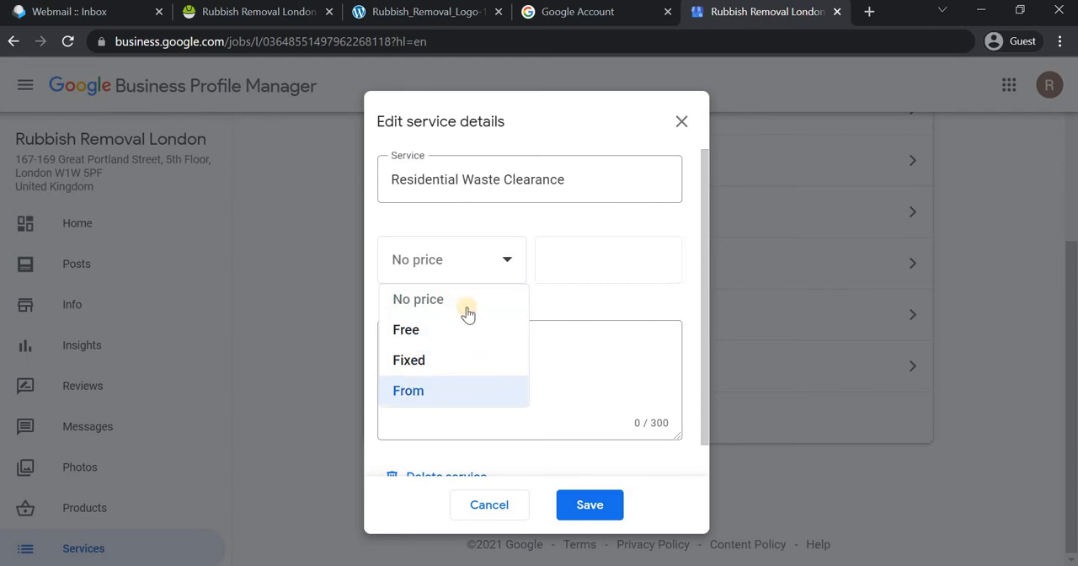
pyautogui.click(586, 265)
pyautogui.write('5')
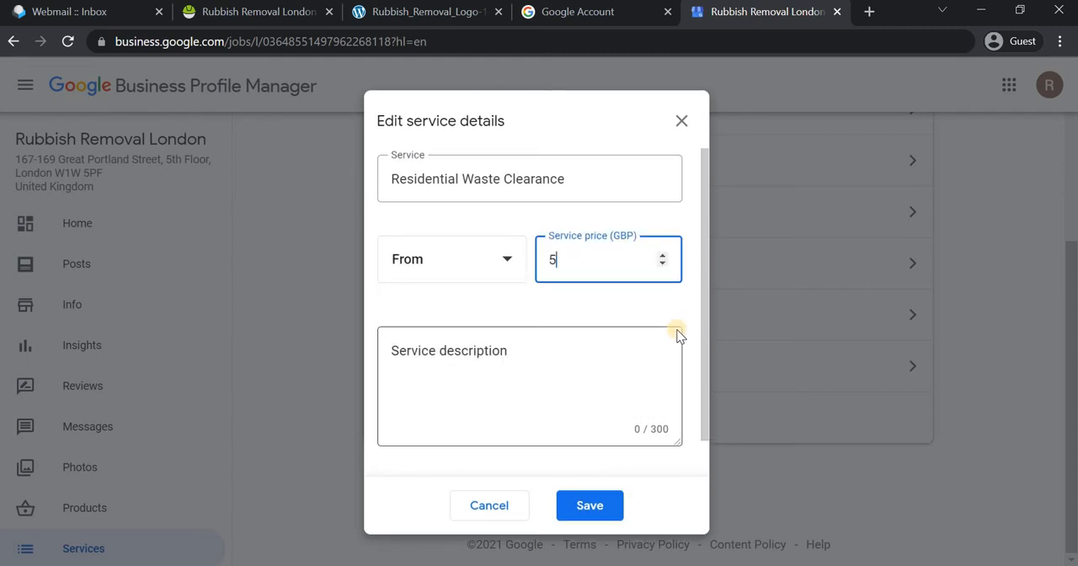
pyautogui.press('BackSpace')
pyautogui.write('100')
# - Describe the service as all kind of residential waste clearance in London by a professional team clearing home wastes in a safe and effective way and save it
pyautogui.click(571, 340)
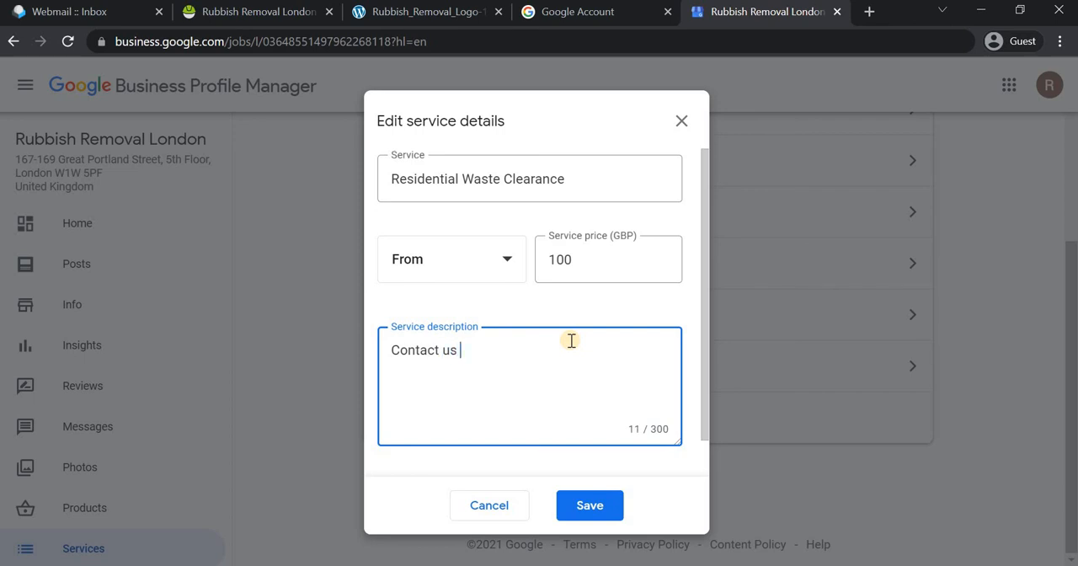
pyautogui.write('Contact us for all kind of resident')
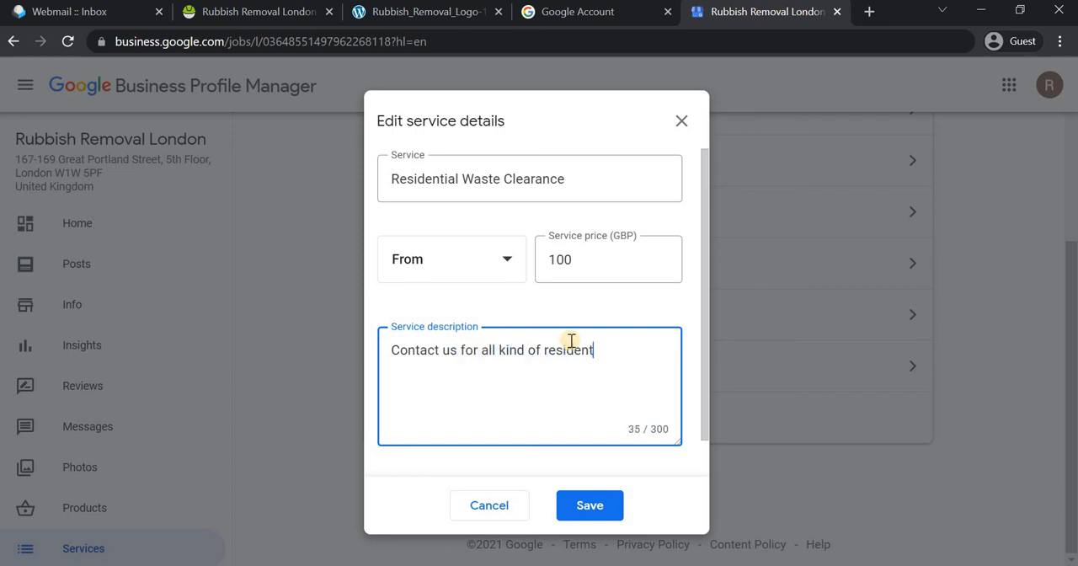
pyautogui.write('ial waste clearance services in London. Our professio')
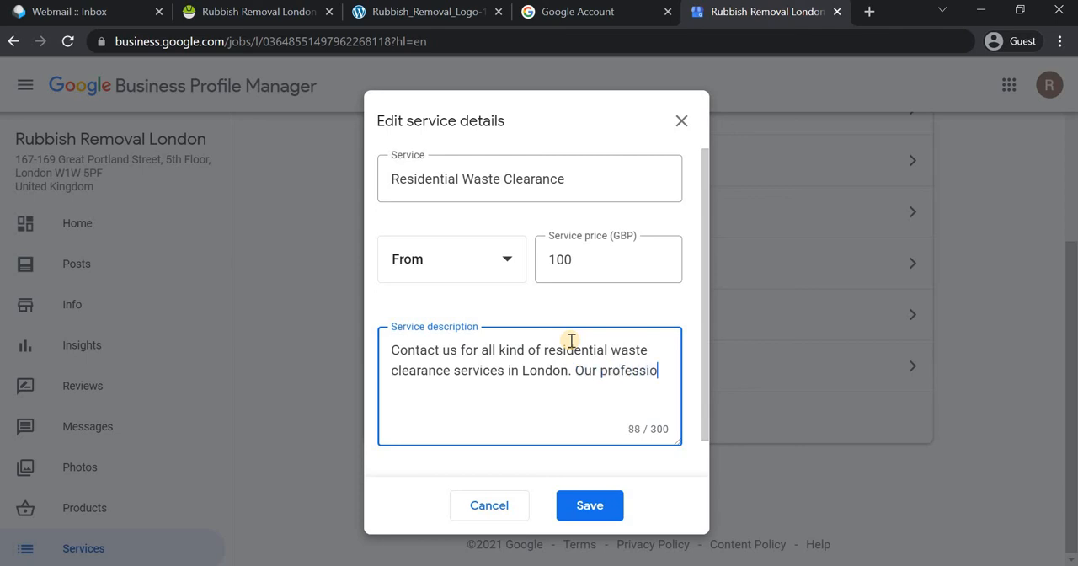
pyautogui.write('nal team will help you to clear')
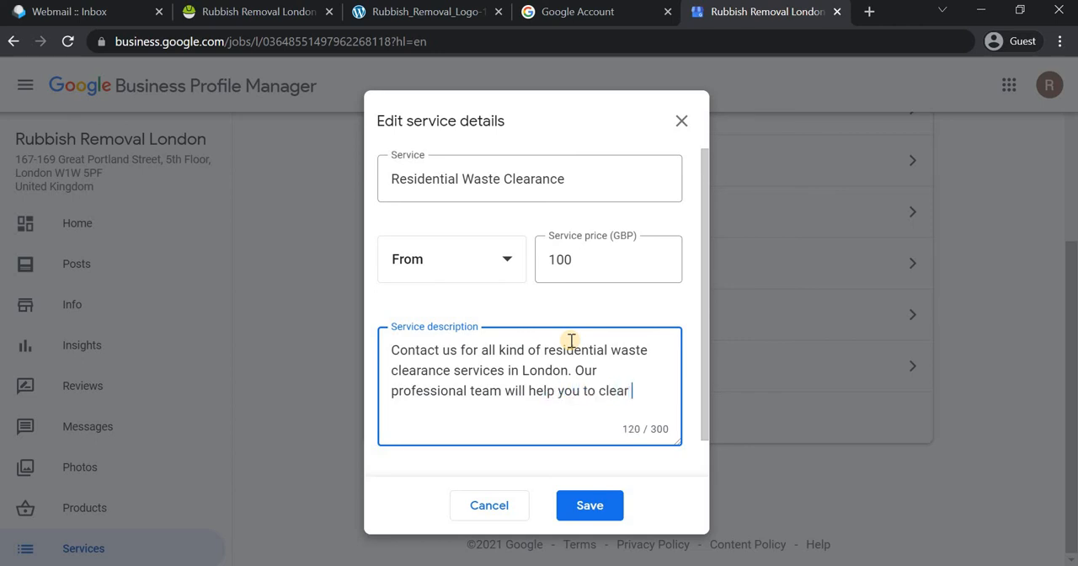
pyautogui.write('s')
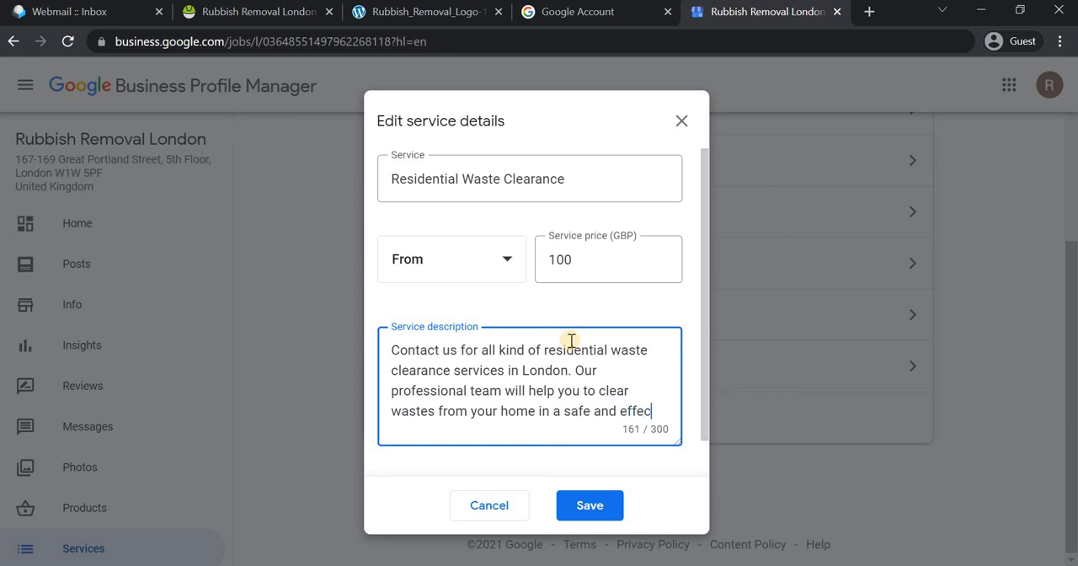
pyautogui.write('tive way')
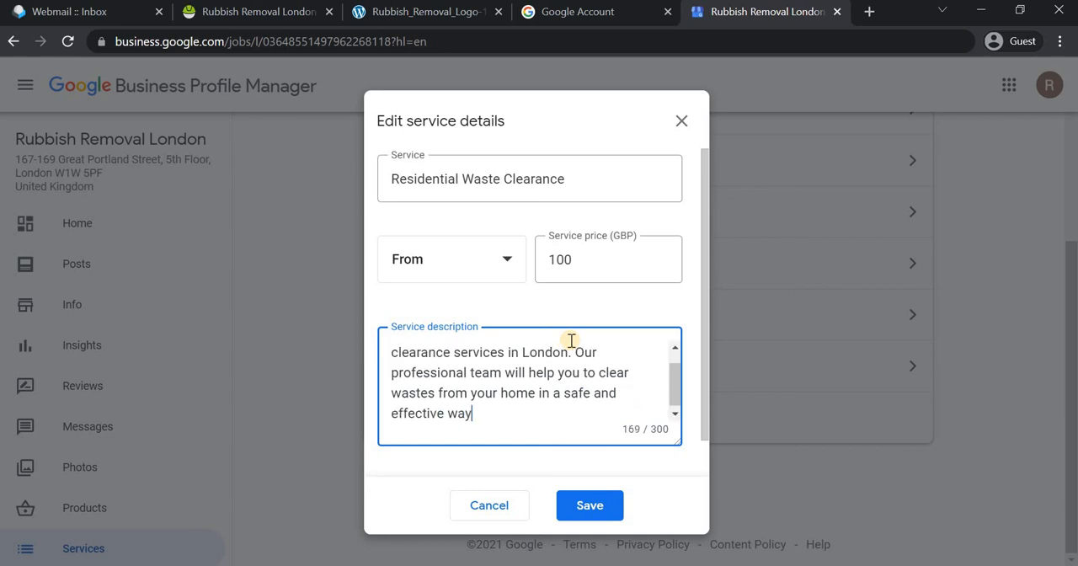
pyautogui.write('.')
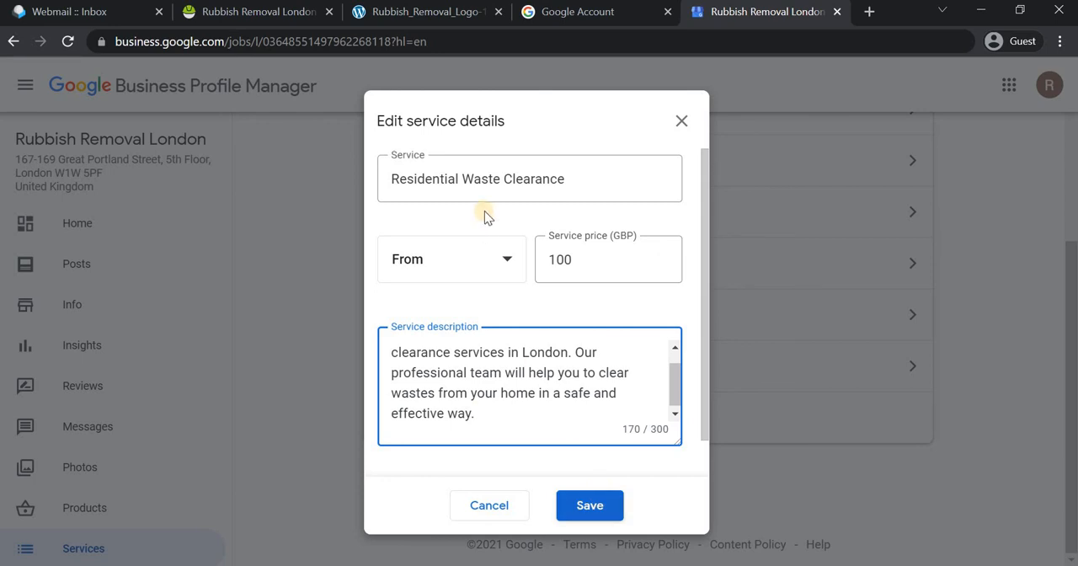
pyautogui.tripleClick(533, 174)
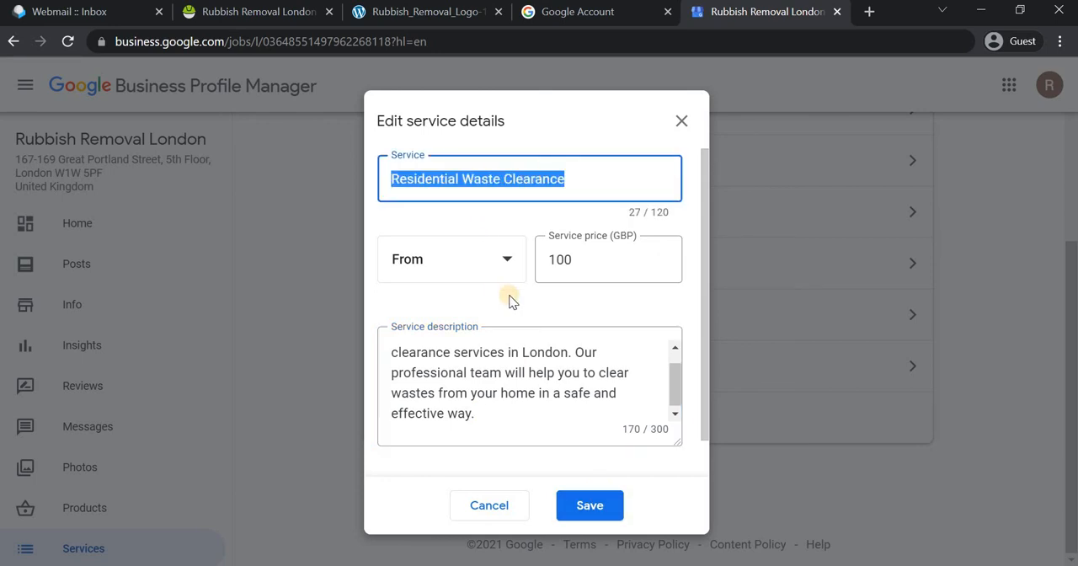
pyautogui.click(562, 260)
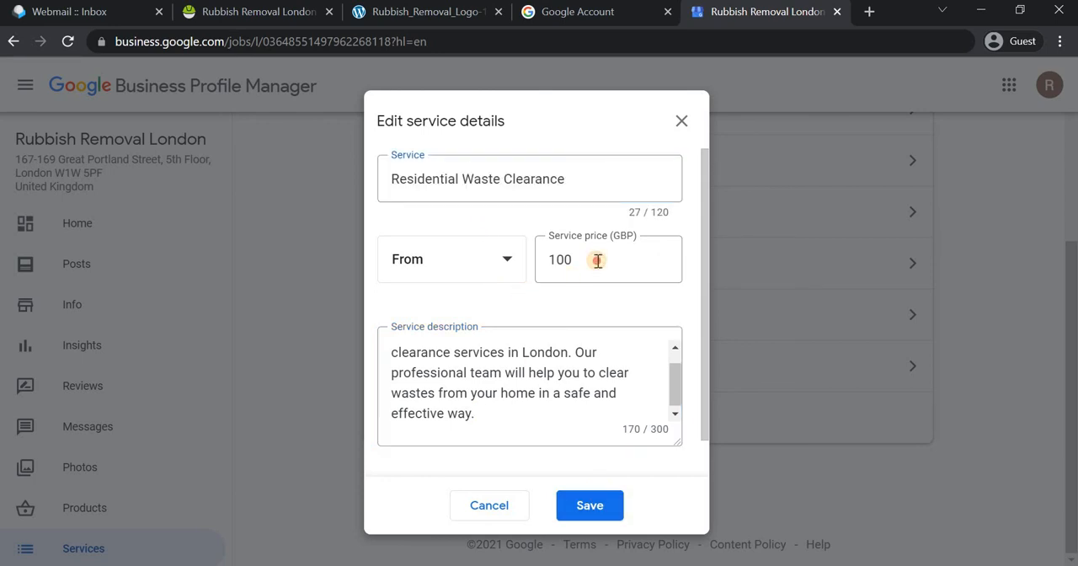
pyautogui.click(532, 296)
pyautogui.scroll(2, 433, 378)
pyautogui.click(574, 504)
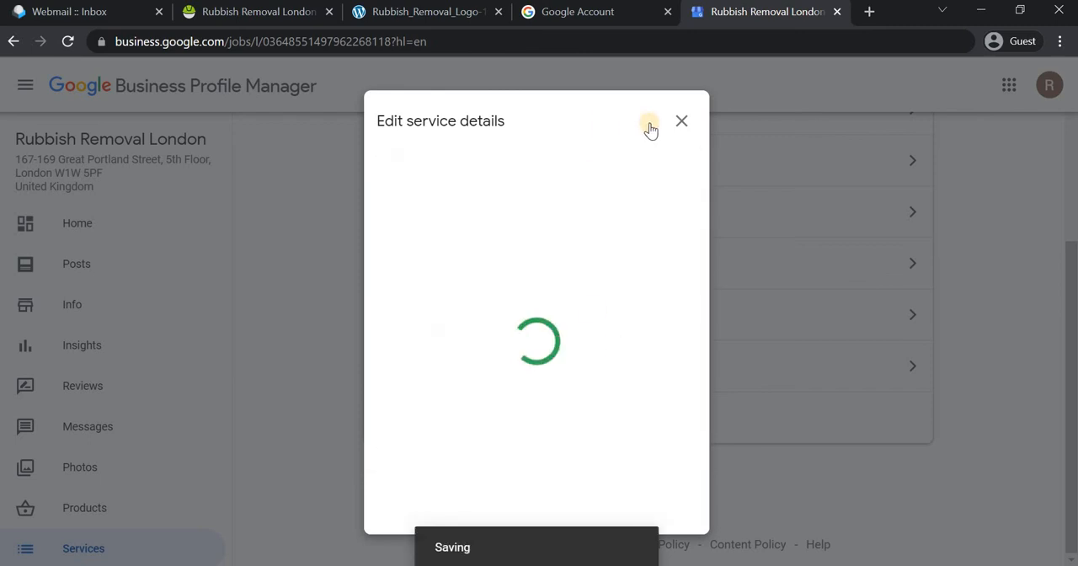
# - Check the Residential Waste Clearance entry in the services list and open the profile's Website section
pyautogui.scroll(3, 416, 205)
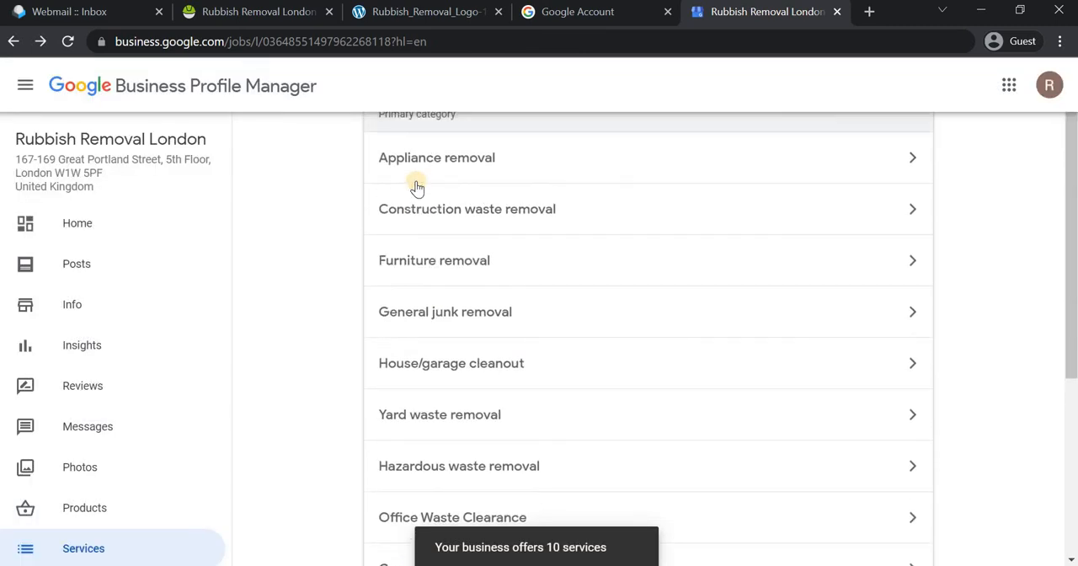
pyautogui.scroll(-2, 436, 298)
pyautogui.scroll(-2, 474, 184)
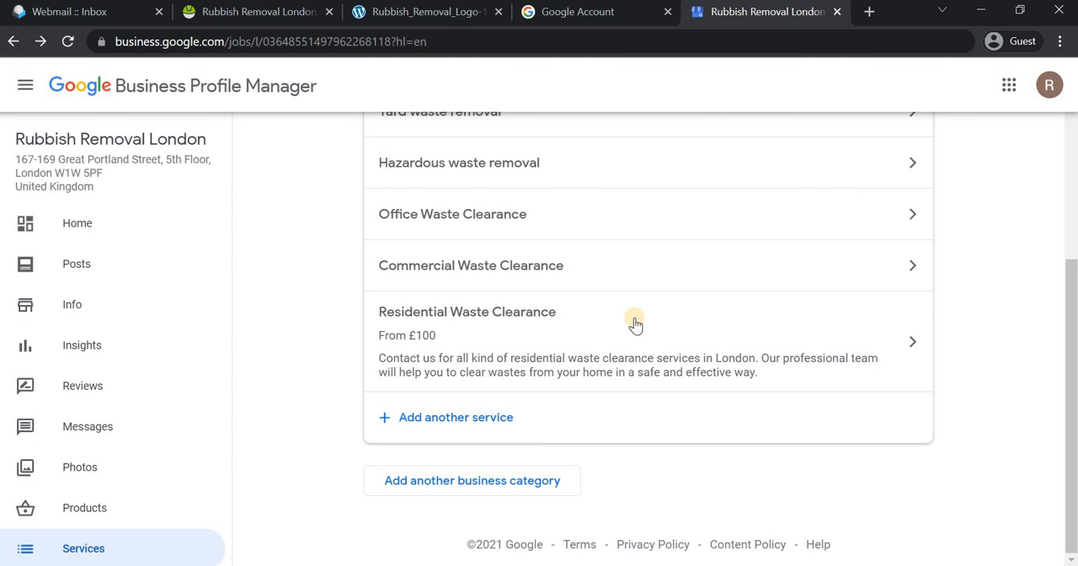
pyautogui.scroll(4, 635, 324)
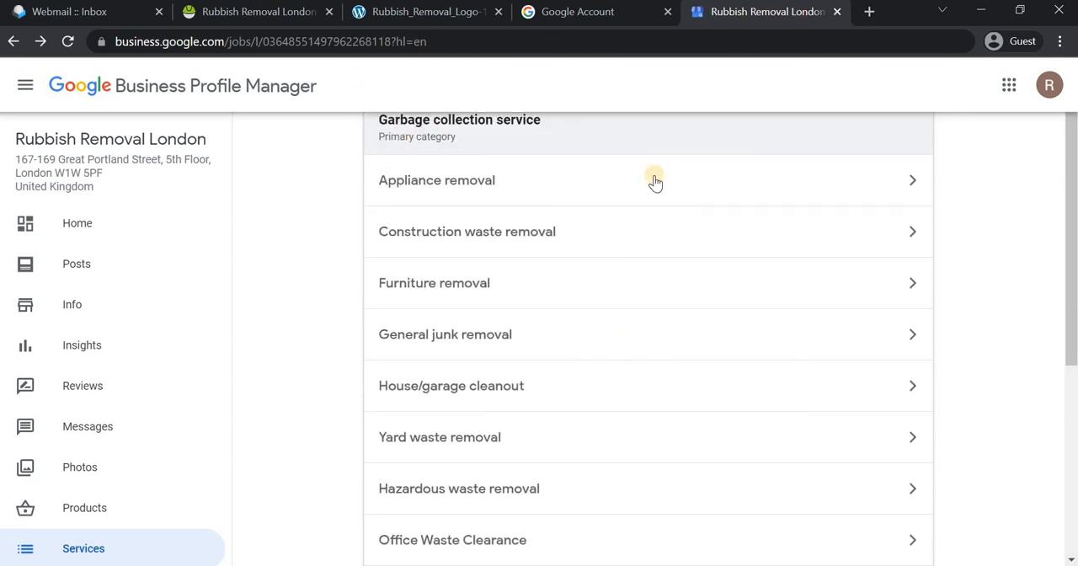
pyautogui.scroll(-3, 77, 375)
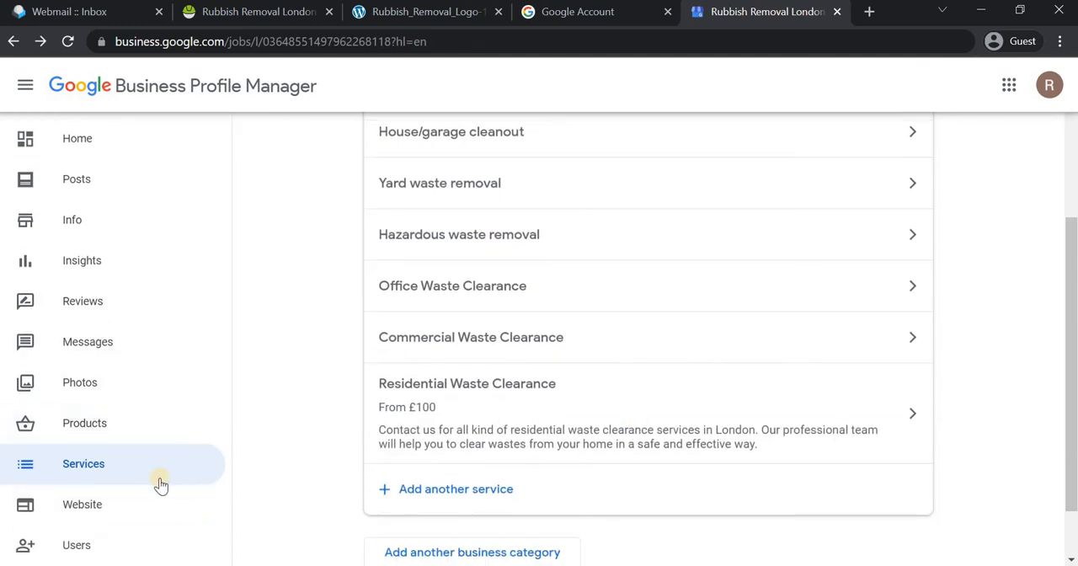
pyautogui.click(142, 497)
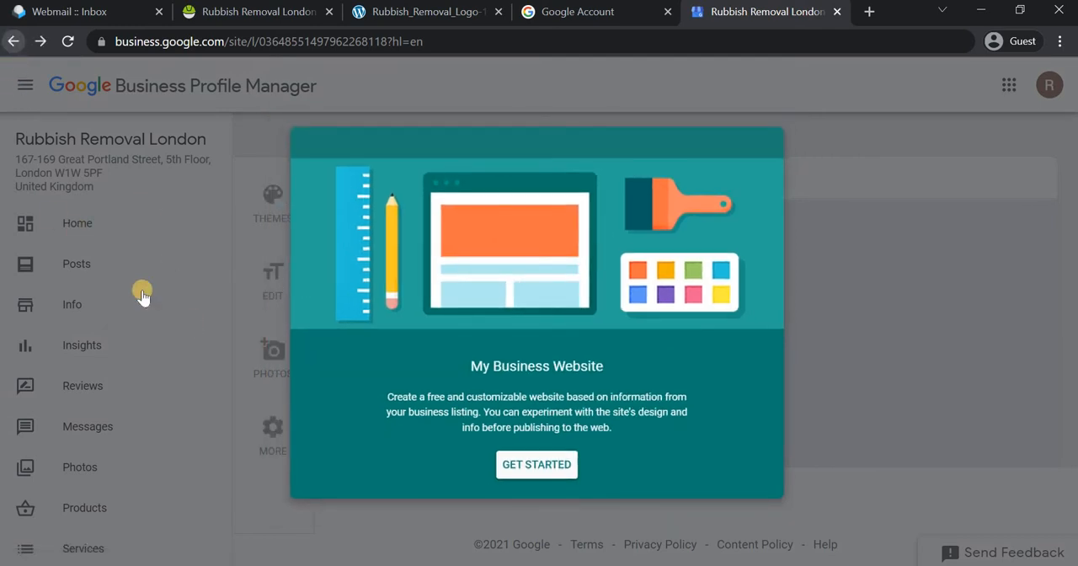
# - Dismiss the website creation offer without starting it and look over the business profile's Home overview
pyautogui.click(141, 288)
pyautogui.click(123, 227)
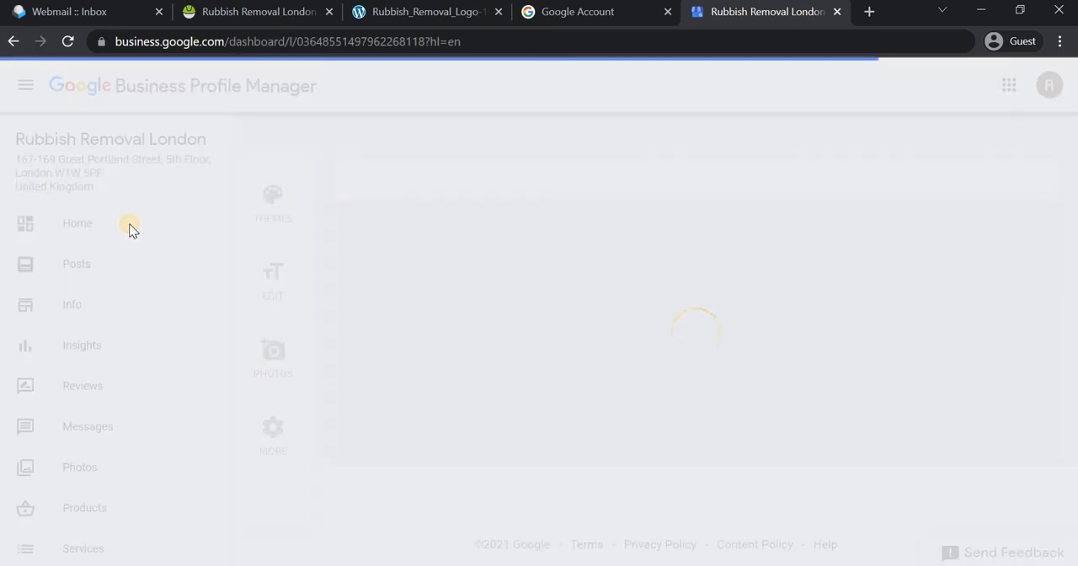
pyautogui.scroll(-2, 183, 312)
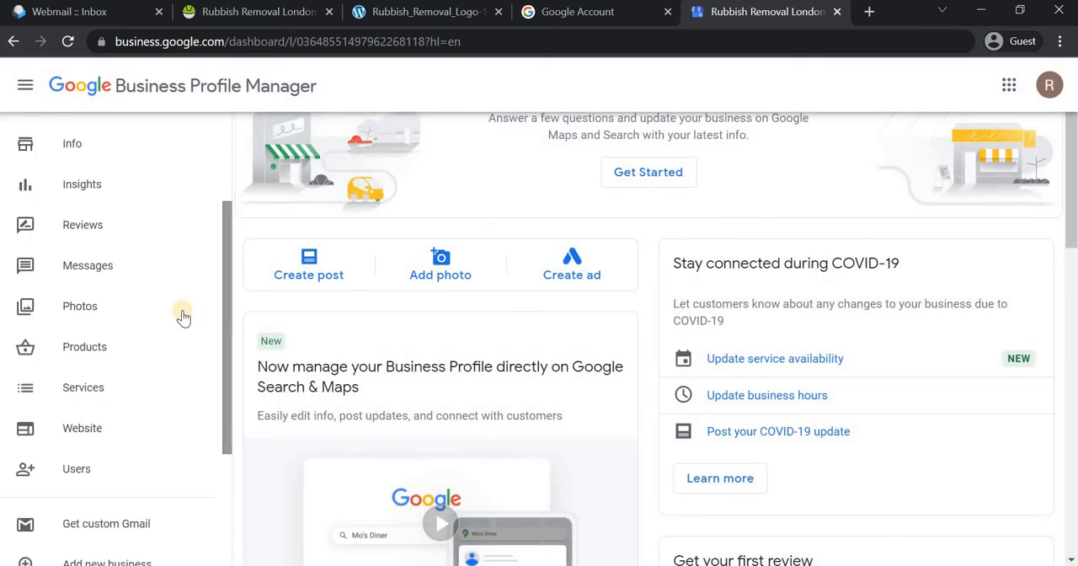
# - Open the profile's Info section and review the business name, category, address, service areas, hours, contact details, services and attributes
pyautogui.scroll(2, 135, 306)
pyautogui.click(131, 313)
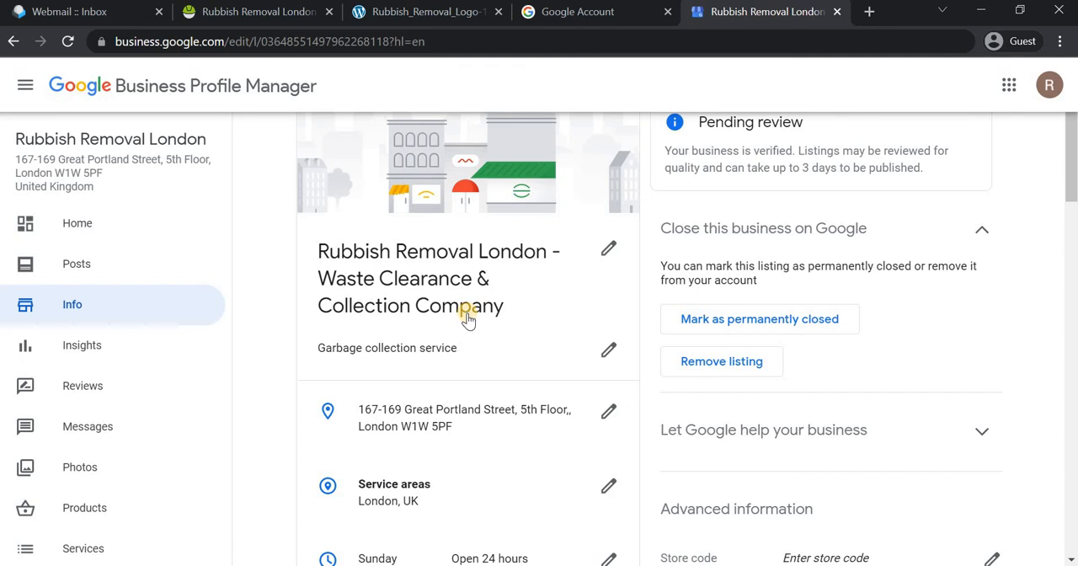
pyautogui.scroll(-2, 468, 318)
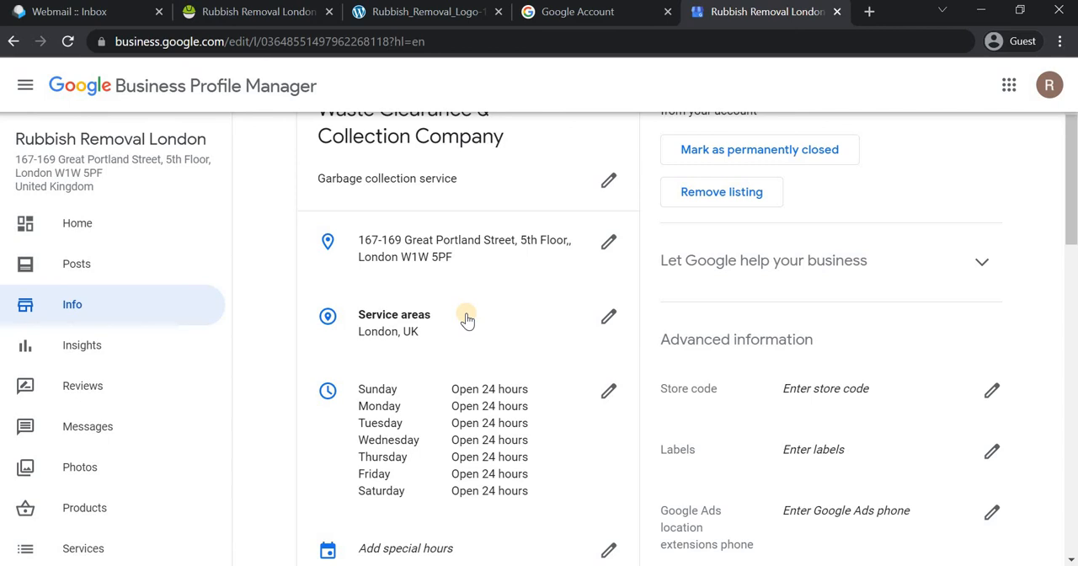
pyautogui.scroll(-4, 515, 268)
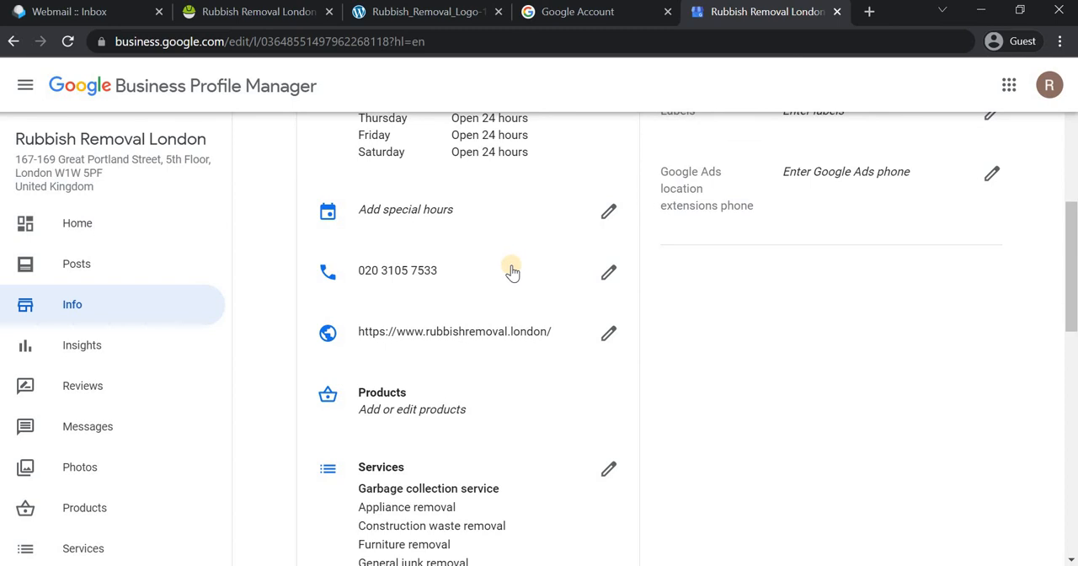
pyautogui.scroll(-5, 516, 269)
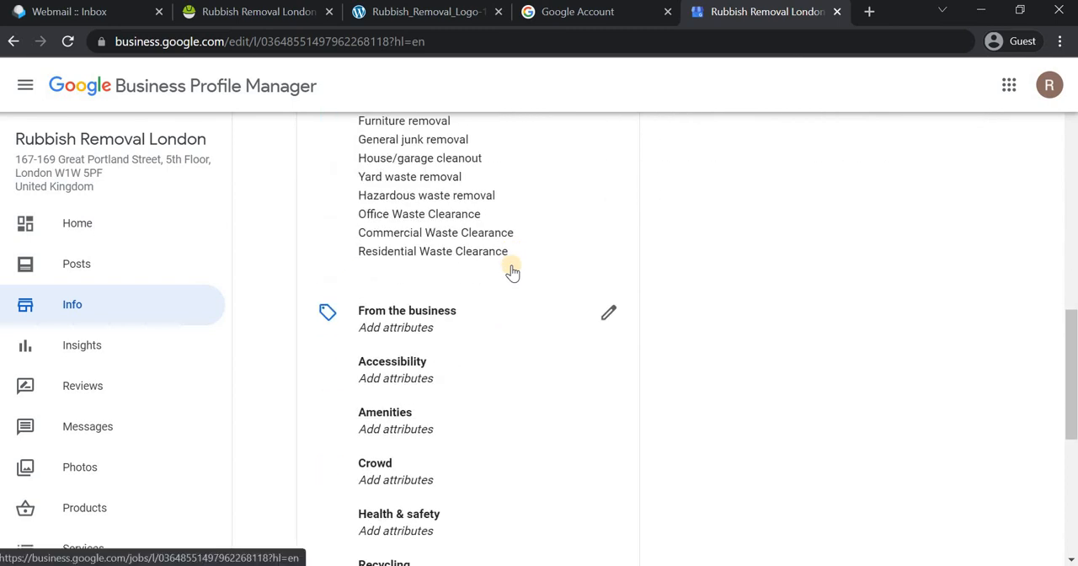